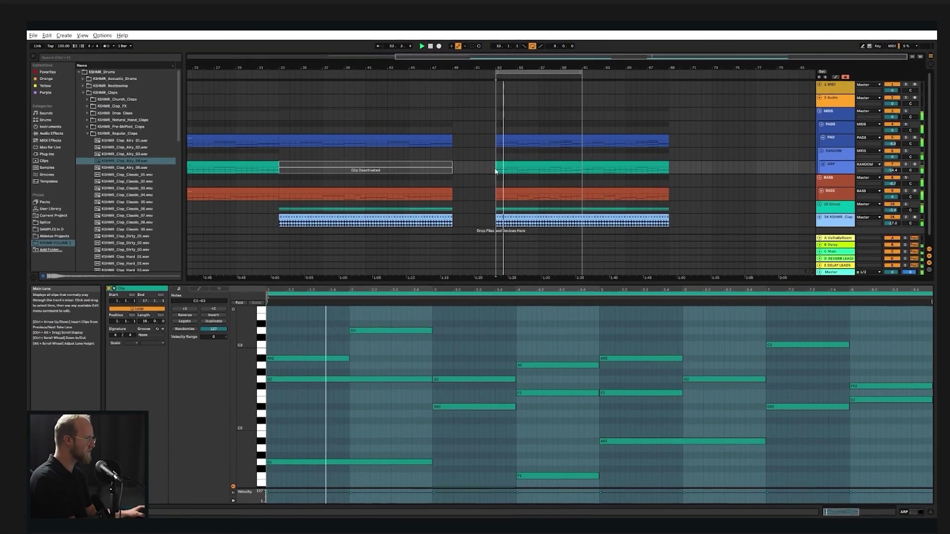
Step: Show the ARP track's device chain and unfold the 10 Group track into its individual lead tracks
key("shift+Tab")
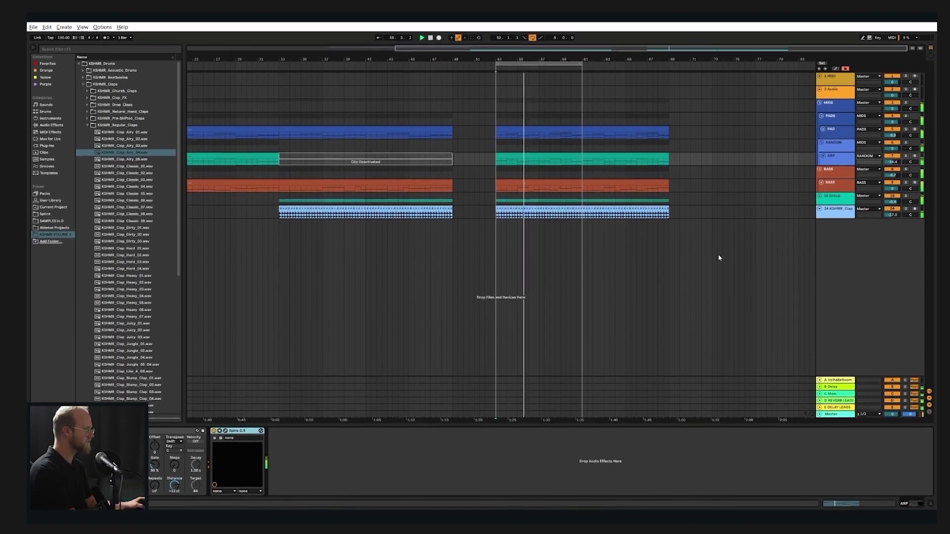
double_click(836, 199)
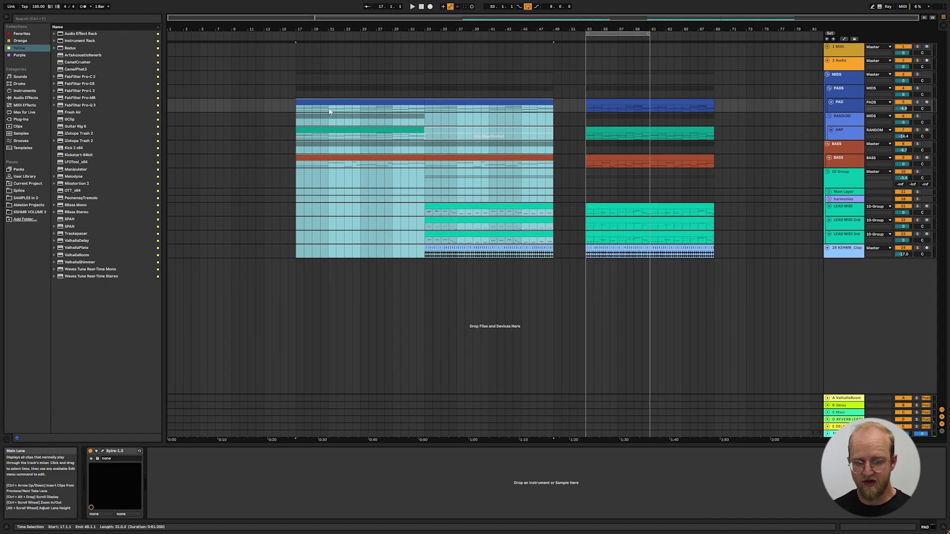
Step: Move the earlier section from bar 17 far down the timeline and place pad, arp and bass clips at bars 49 to 65
left_click_drag(303, 100, 773, 103)
left_click_drag(655, 101, 822, 100)
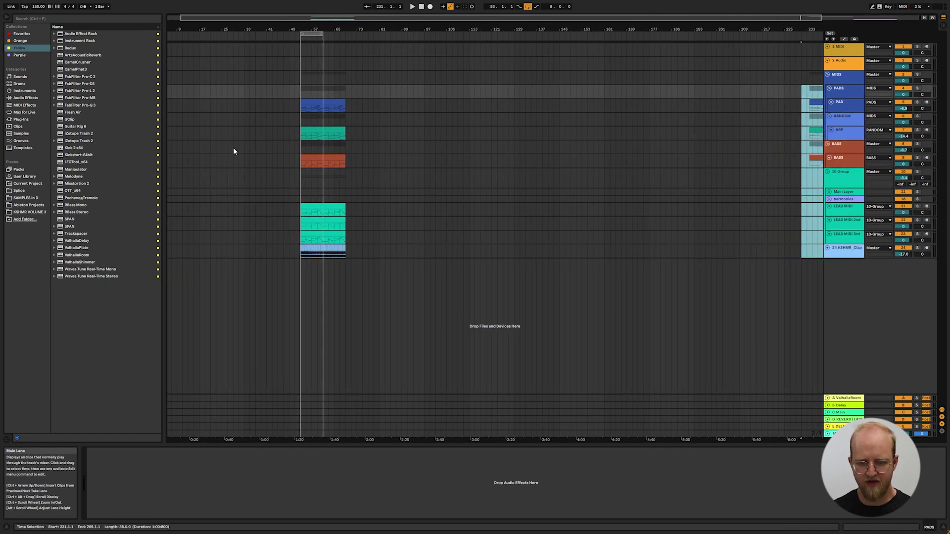
scroll(282, 141, "up", 3)
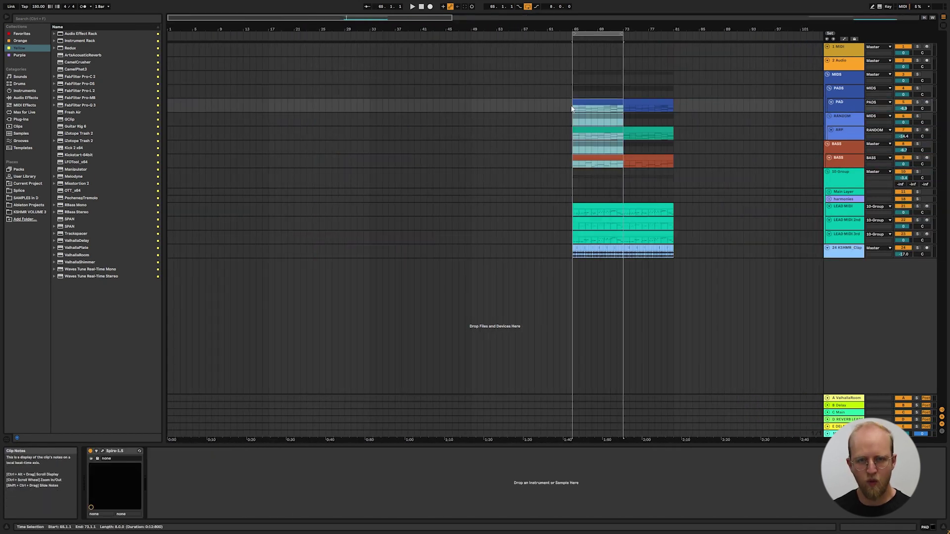
key("ctrl+z")
Step: Insert an audio track below the clap track and record a vocal take on it from bar 49
left_click(335, 251)
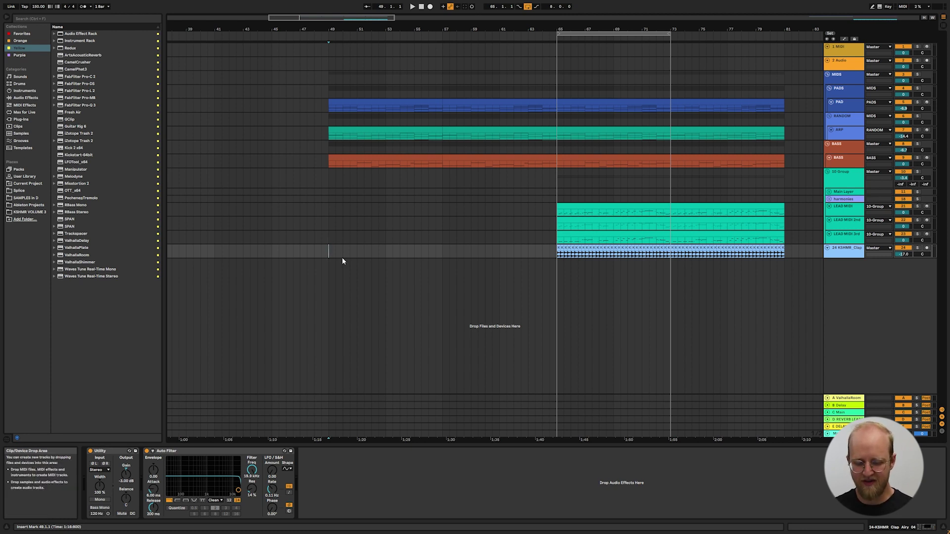
key("ctrl+t")
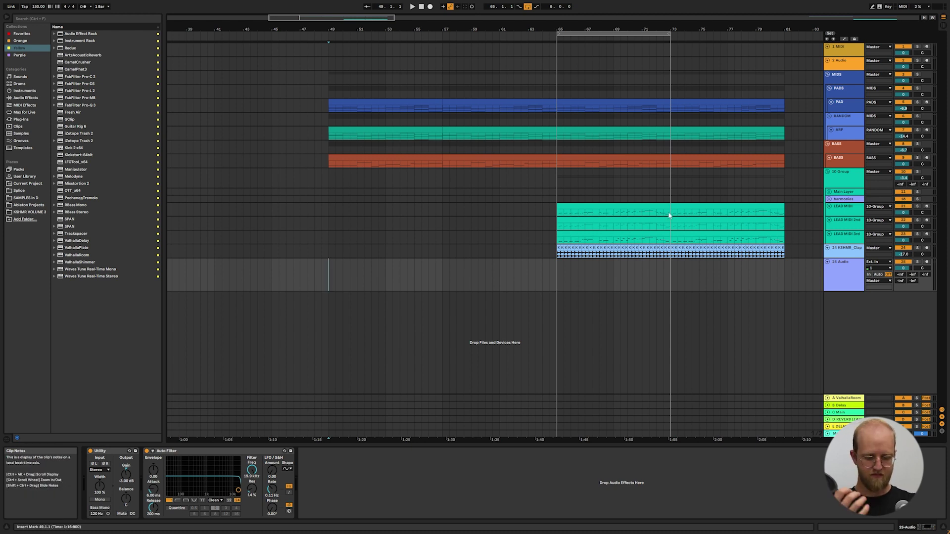
key("space")
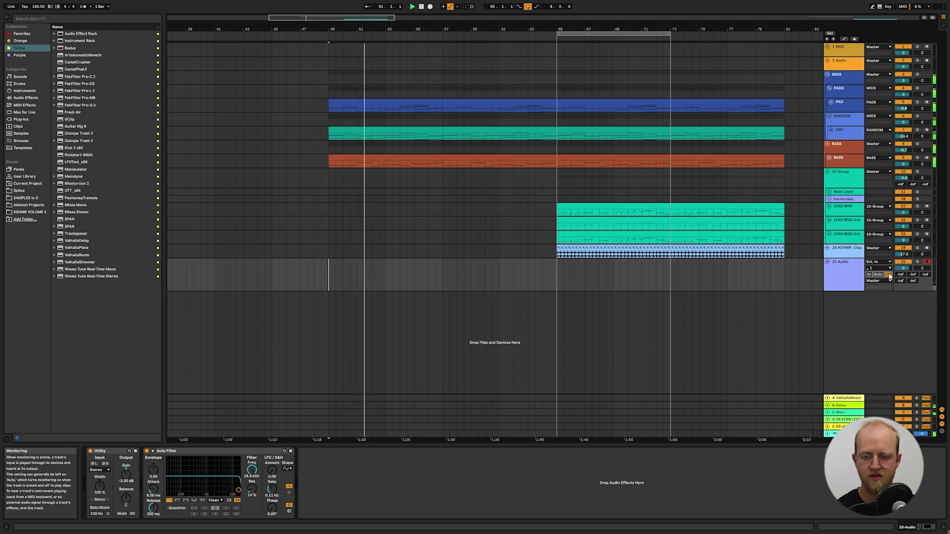
key("F9")
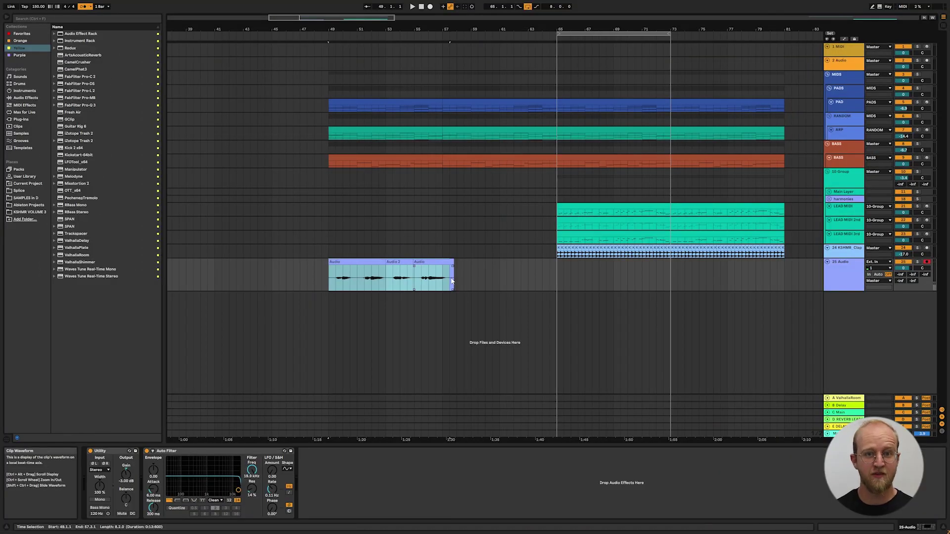
Step: Load Waves Tune Real-Time Mono onto the new vocal audio track
key("shift+Tab")
scroll(335, 177, "down", 3)
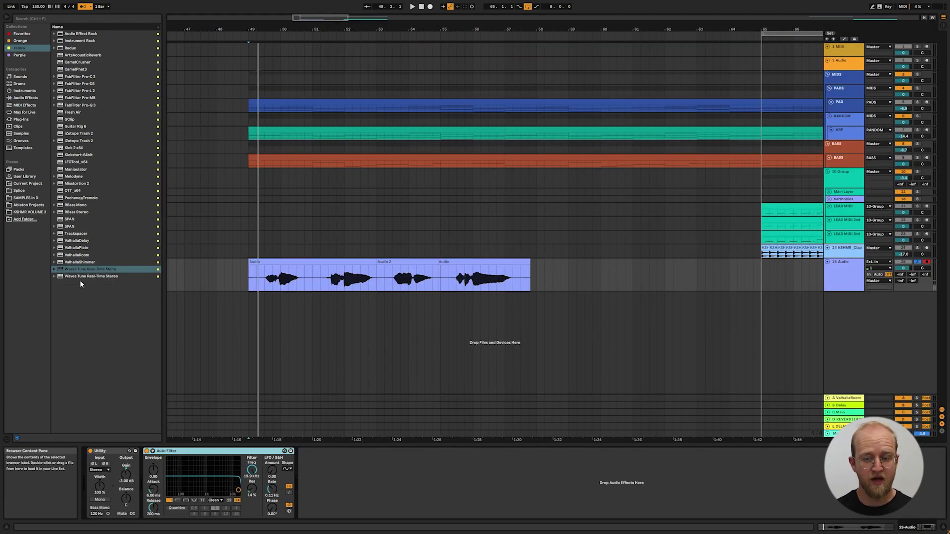
key("Return")
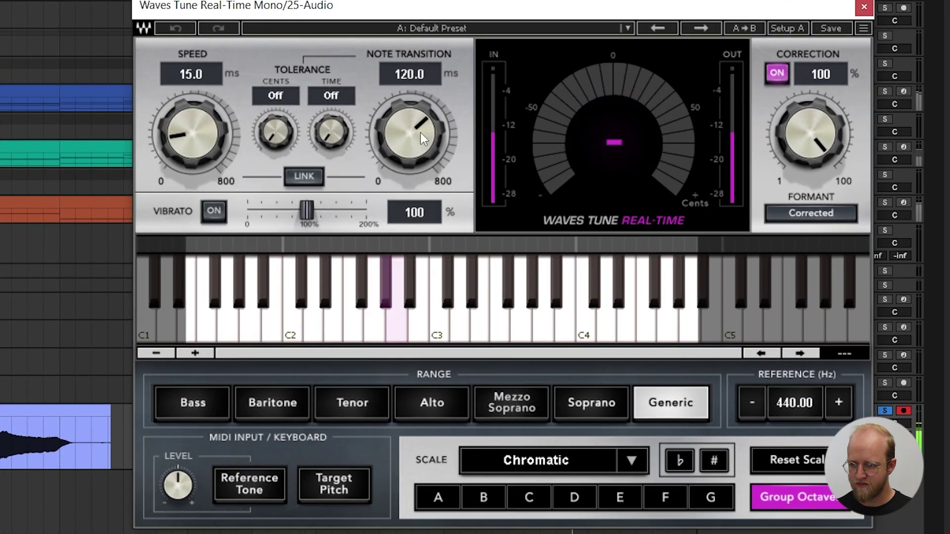
Step: Set the vocal tuning to 9.6 ms speed, 10.6 ms note transition and the G Natural Minor scale
left_click_drag(420, 133, 421, 173)
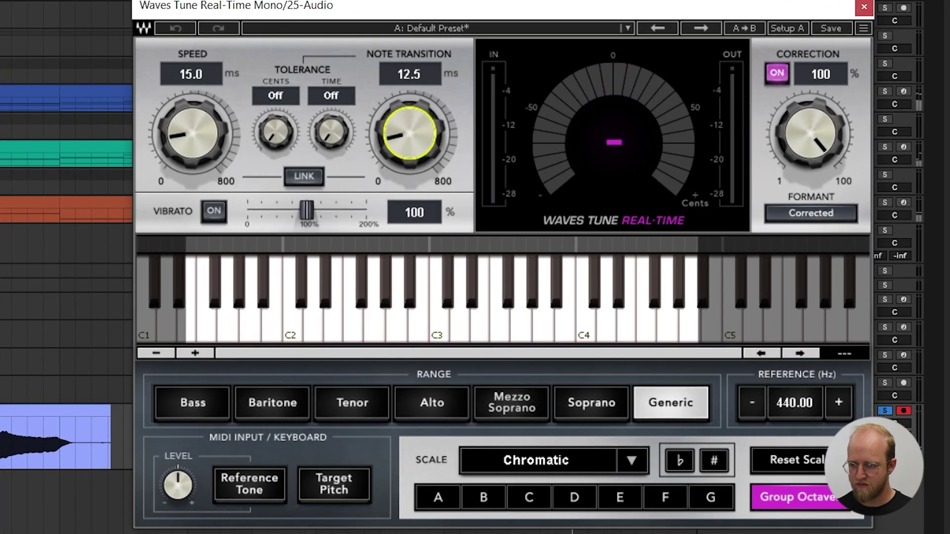
left_click_drag(220, 130, 220, 147)
left_click_drag(420, 133, 421, 136)
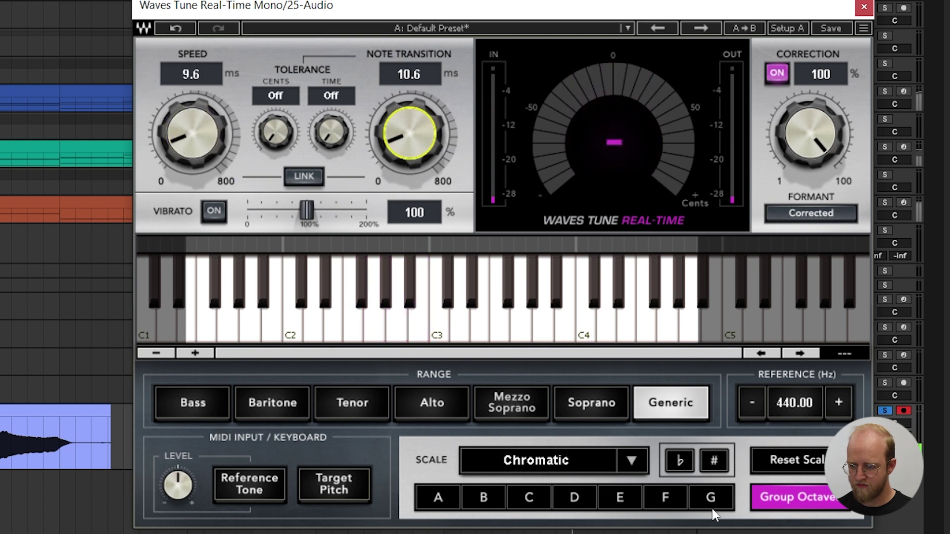
left_click(630, 460)
left_click(717, 99)
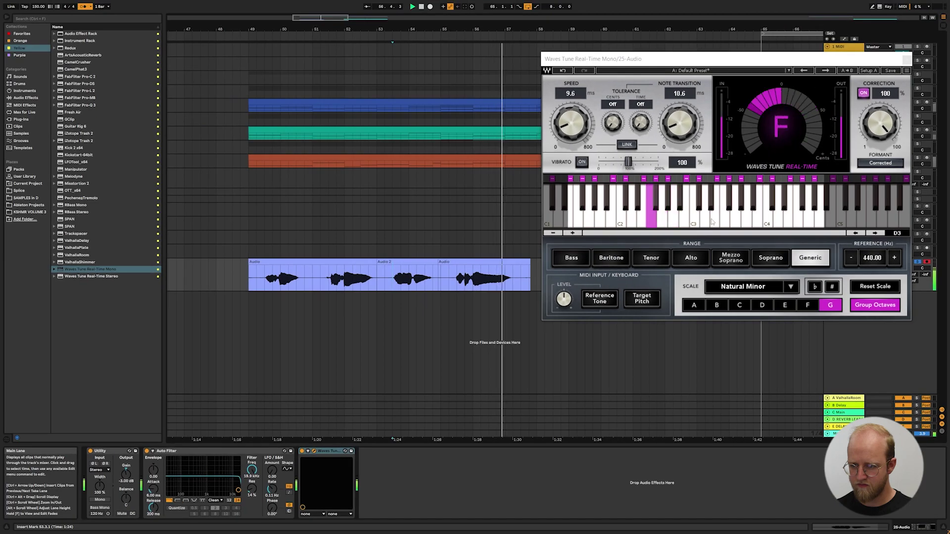
Step: Split the last vocal clip at the sustained note and raise that piece's fine pitch to 40 cents
left_click(478, 219)
key("ctrl+e")
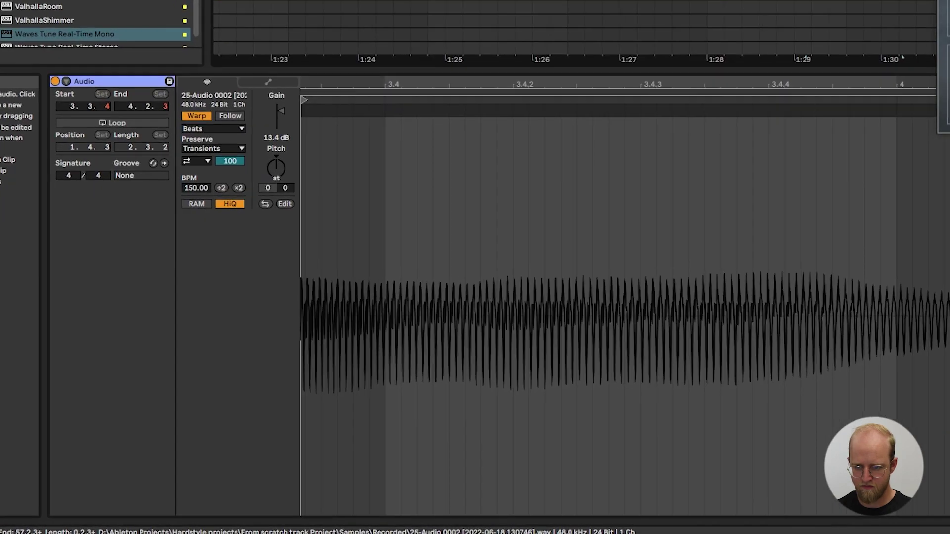
left_click_drag(204, 349, 203, 341)
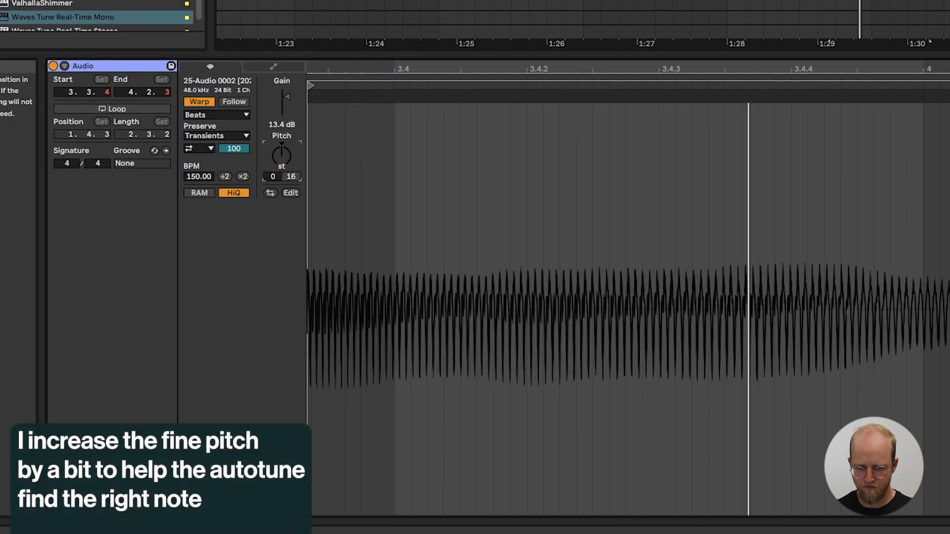
left_click_drag(291, 176, 290, 165)
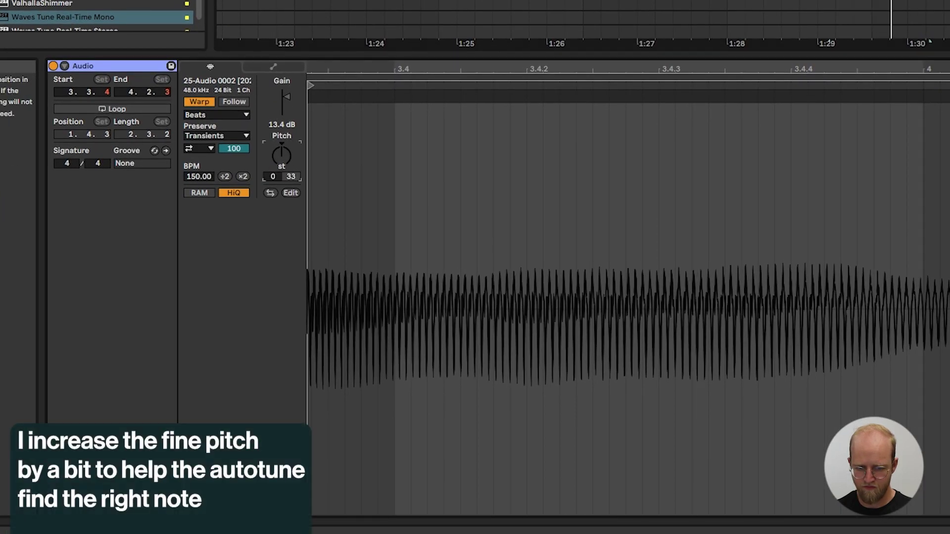
Step: Change the split vocal piece's warp mode from Beats to Complex Pro
left_click(203, 116)
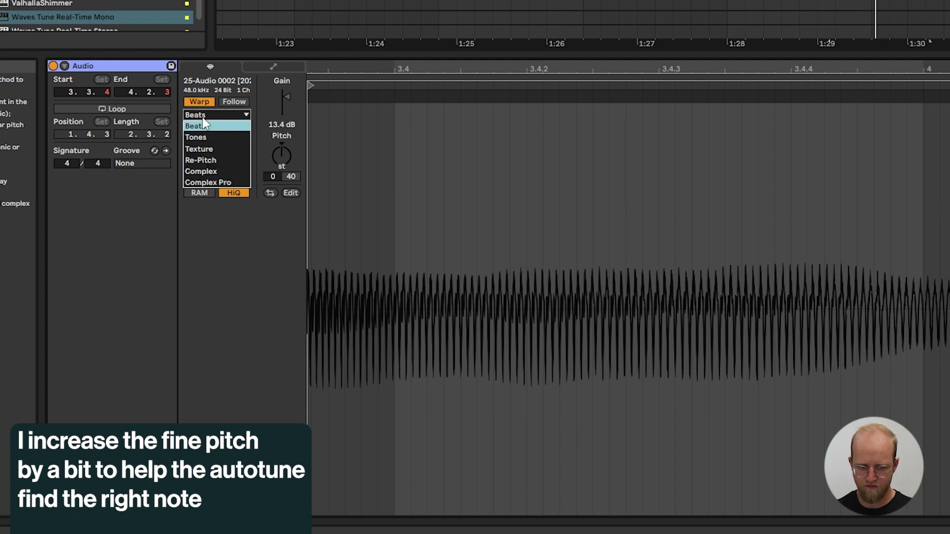
left_click(219, 179)
left_click_drag(472, 225, 475, 225)
left_click(437, 223)
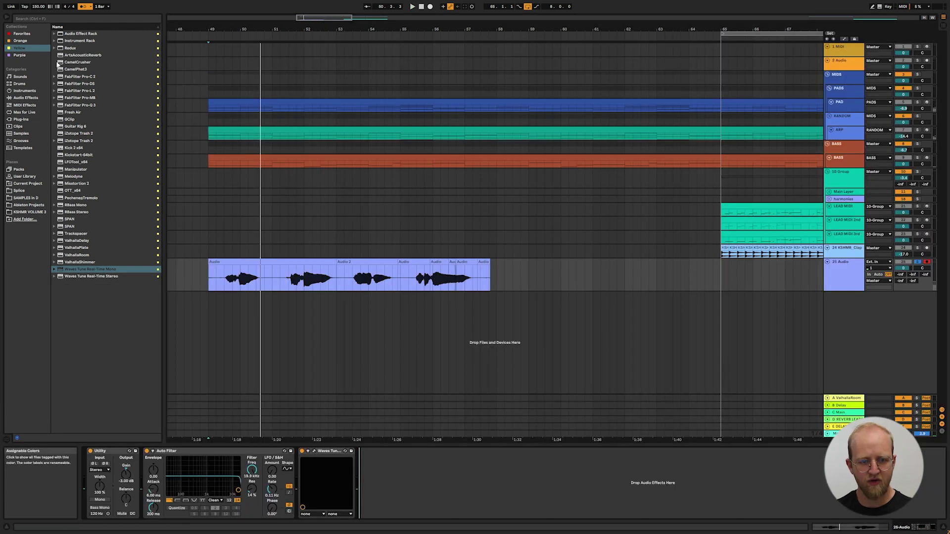
Step: Add a Compressor to the vocal track with a -28.6 dB threshold, a ratio of about 6.6:1 and makeup gain enabled
left_click(41, 35)
left_click_drag(75, 40, 175, 185)
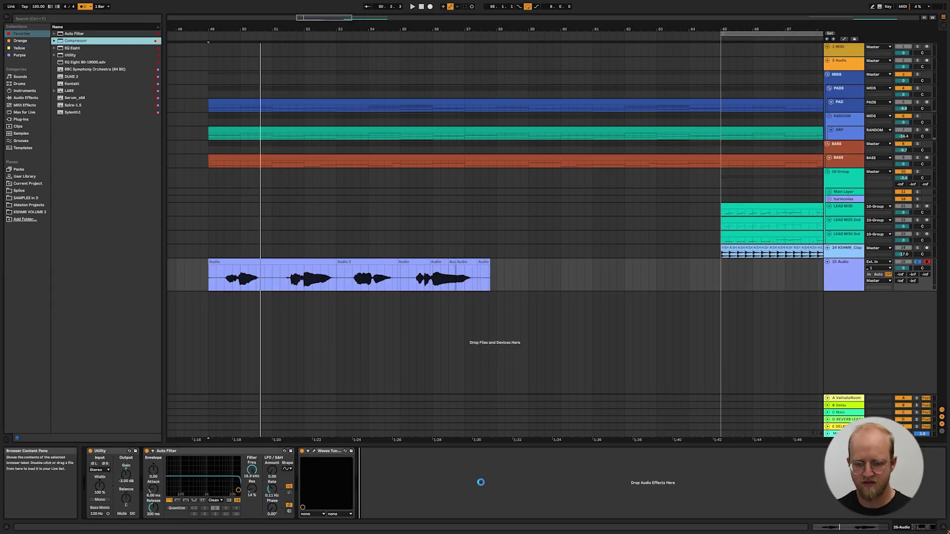
left_click_drag(480, 482, 480, 483)
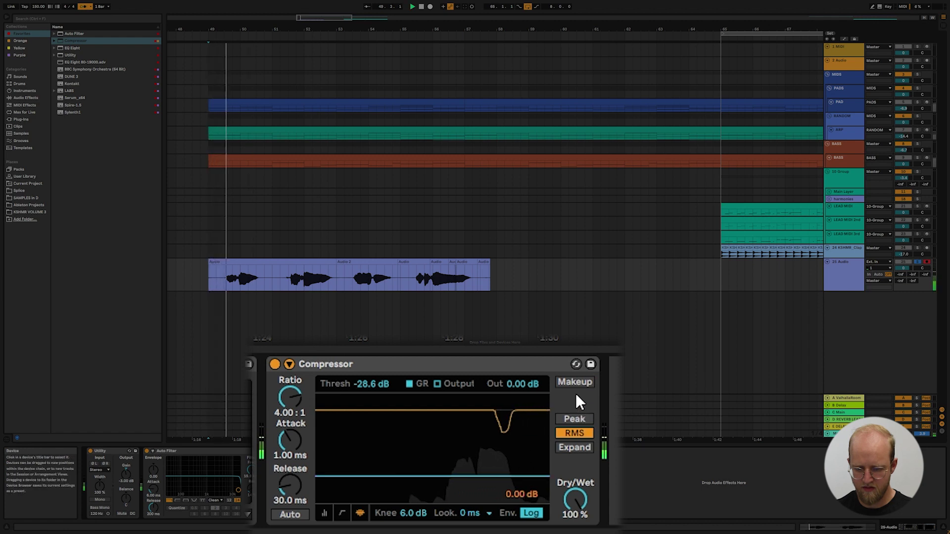
left_click(574, 382)
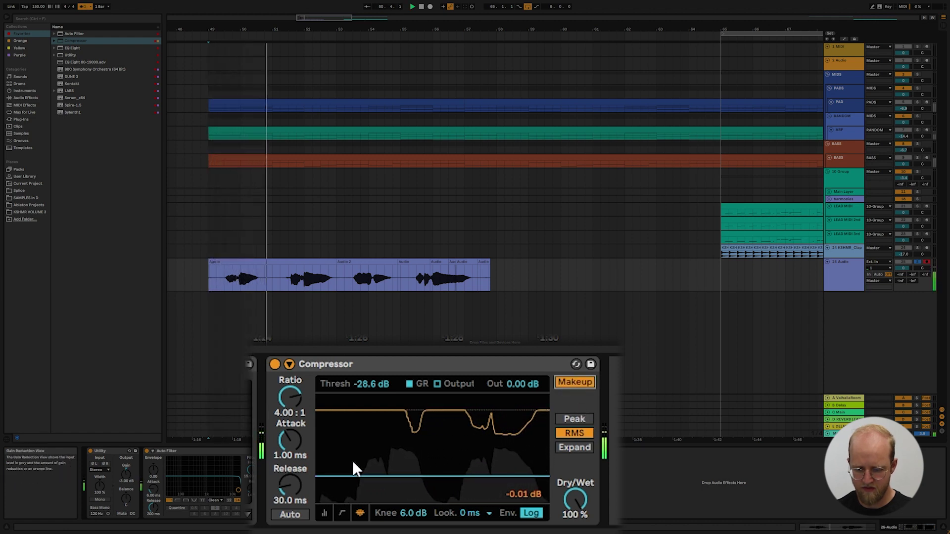
left_click(438, 386)
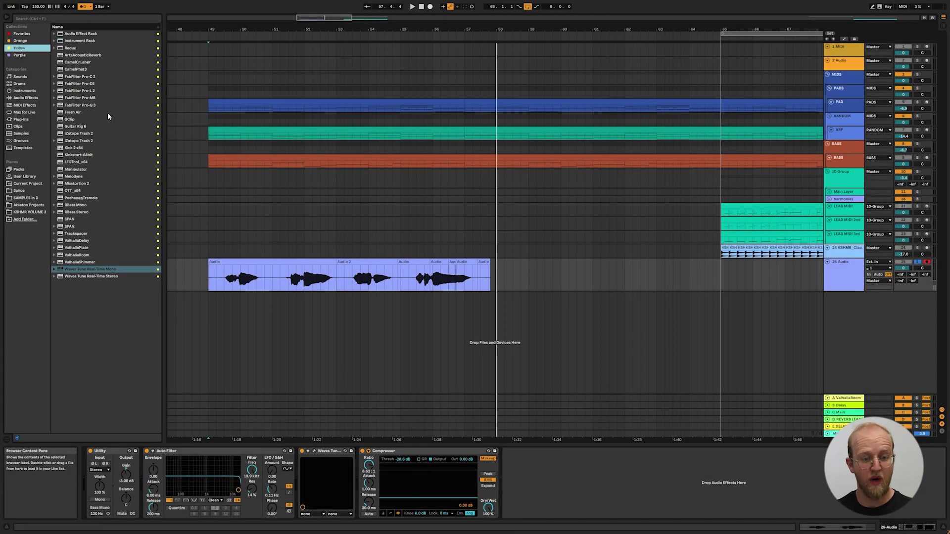
Step: Add Fresh Air after the vocal's Compressor, with Mid Air at 60 and High Air at 82, and audition it
left_click_drag(108, 113, 225, 218)
key("space")
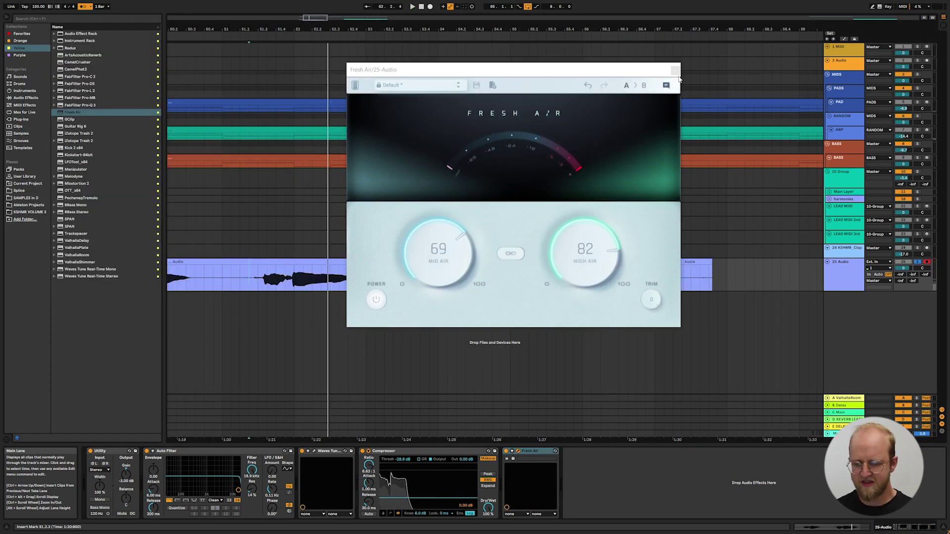
scroll(448, 278, "up", 4)
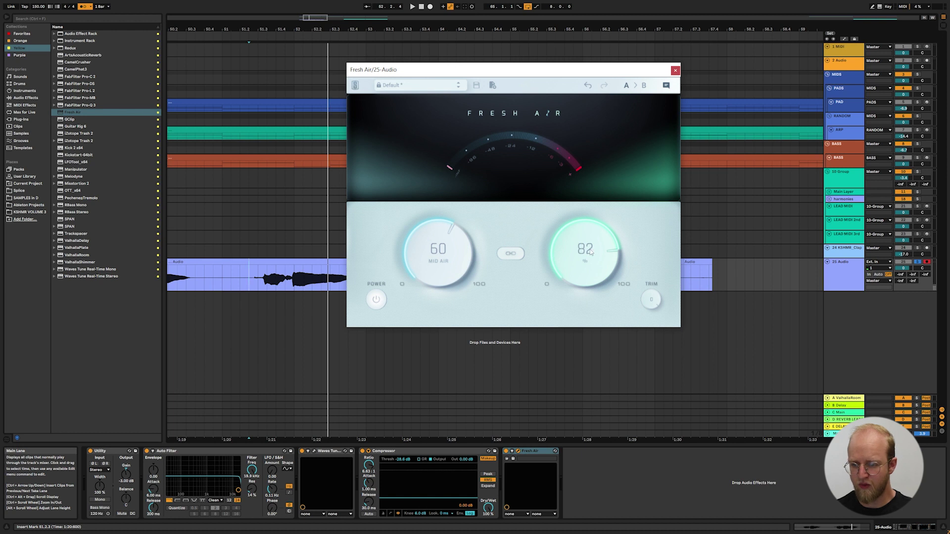
left_click_drag(643, 73, 609, 92)
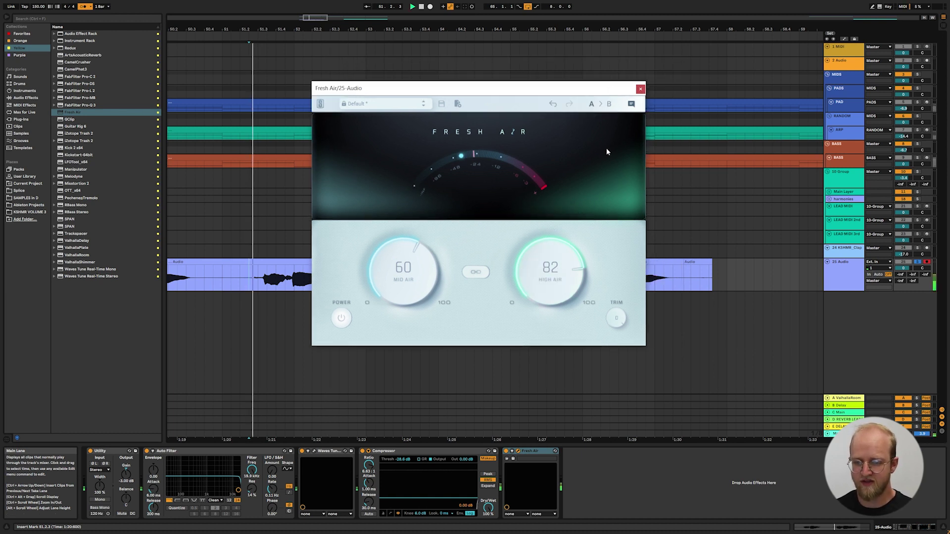
key("space")
left_click(640, 89)
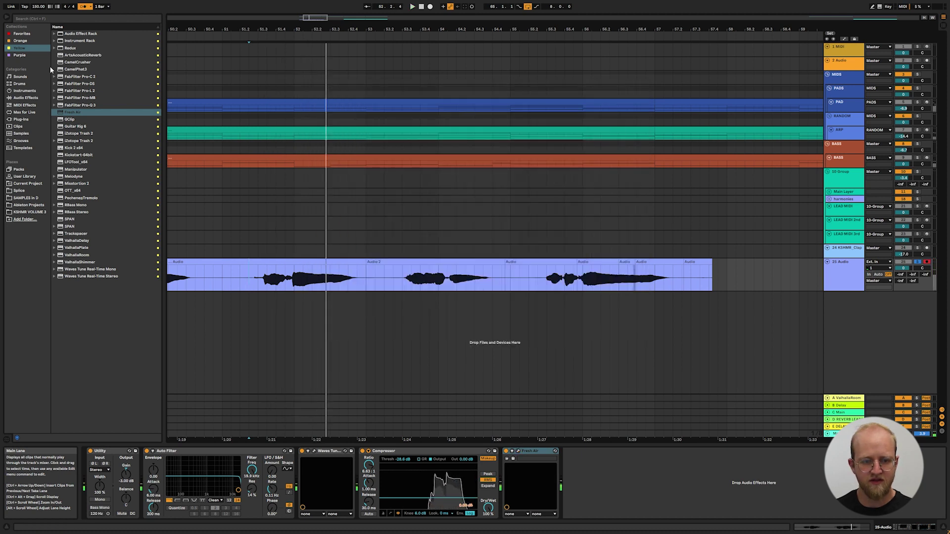
Step: Add the EQ Eight 80-19000 preset at the end of the vocal chain and audition the processed vocal
left_click(21, 34)
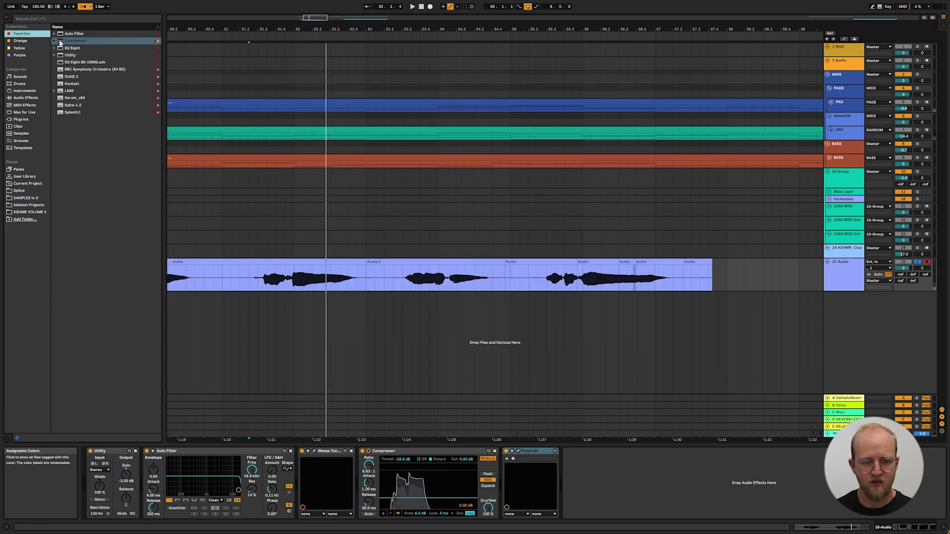
left_click_drag(85, 61, 623, 490)
left_click(585, 486)
key("space")
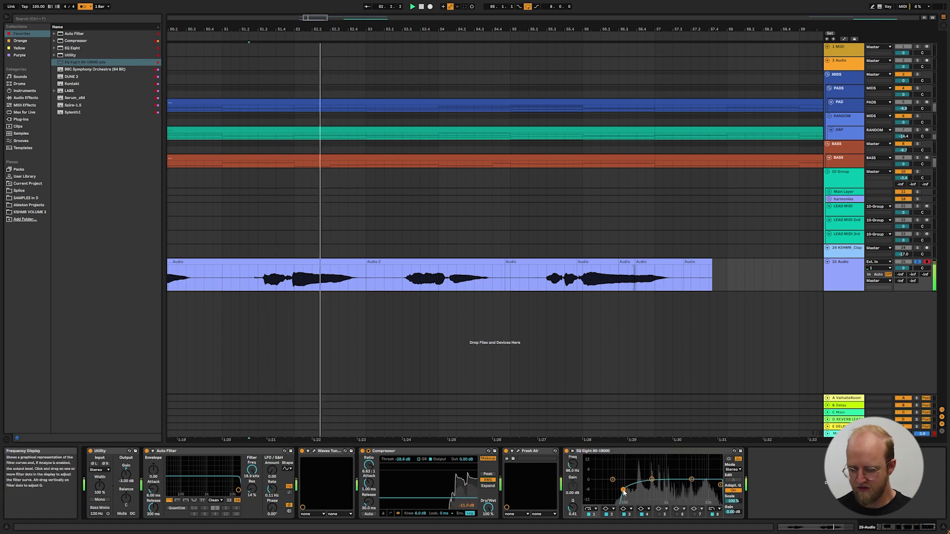
scroll(568, 322, "down", 3)
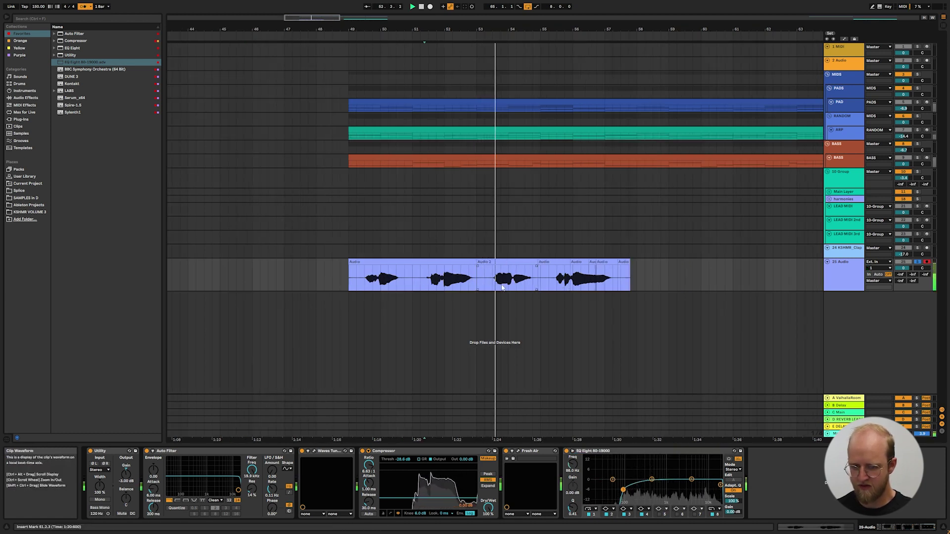
key("space")
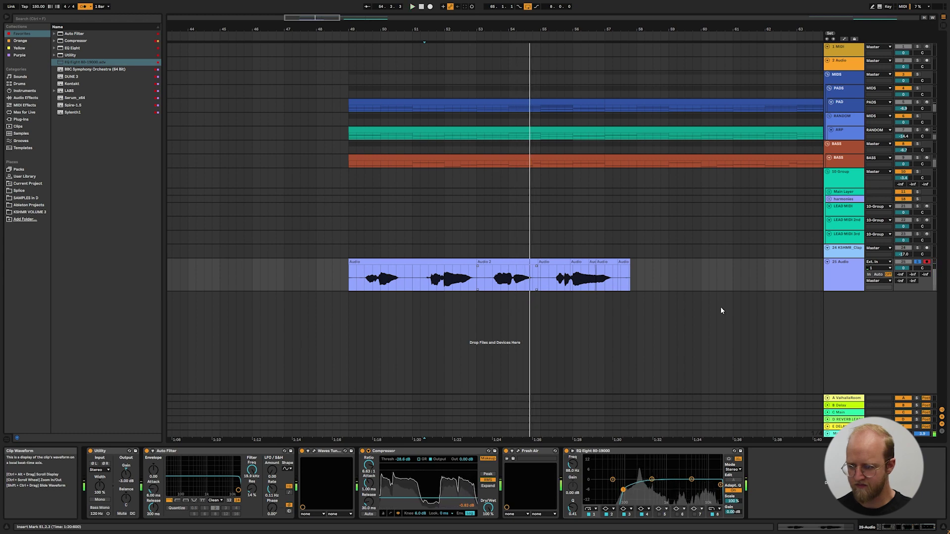
Step: Create three new return tracks after the E DELAY LEADS return
left_click(846, 426)
key("ctrl+alt+t")
key("ctrl+alt+t")
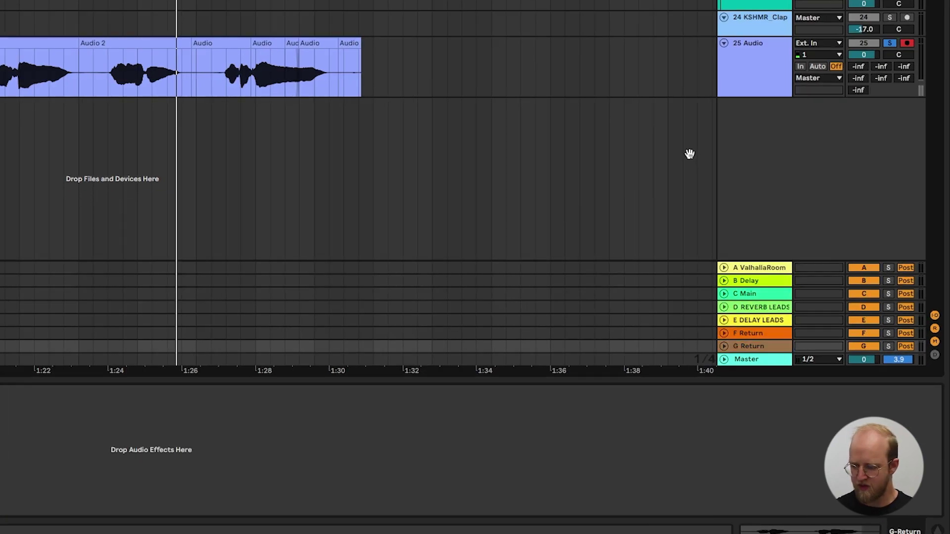
key("ctrl+alt+t")
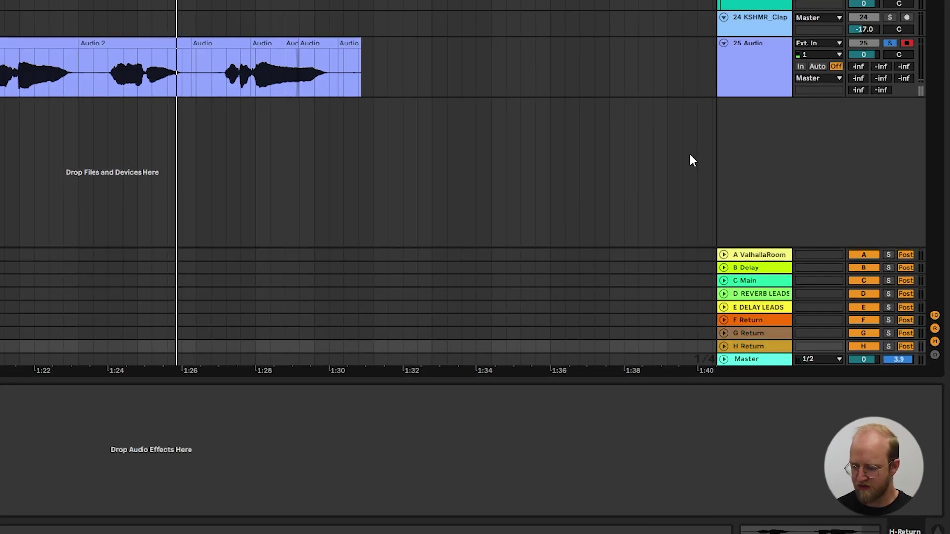
Step: Rename the three new return tracks Plate Reverb, Longer Reverb and Delay
left_click(755, 320)
left_click_drag(903, 78, 902, 78)
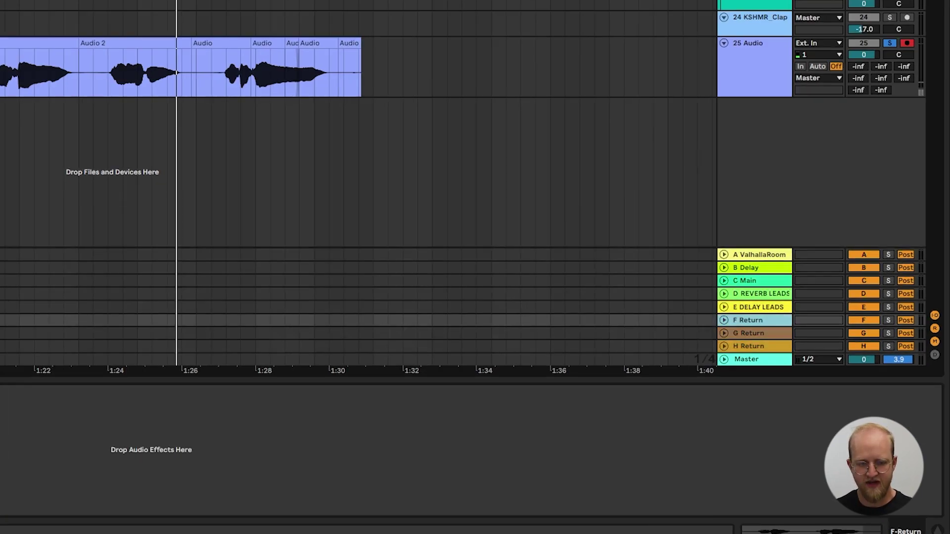
left_click(753, 333)
key("ctrl+r")
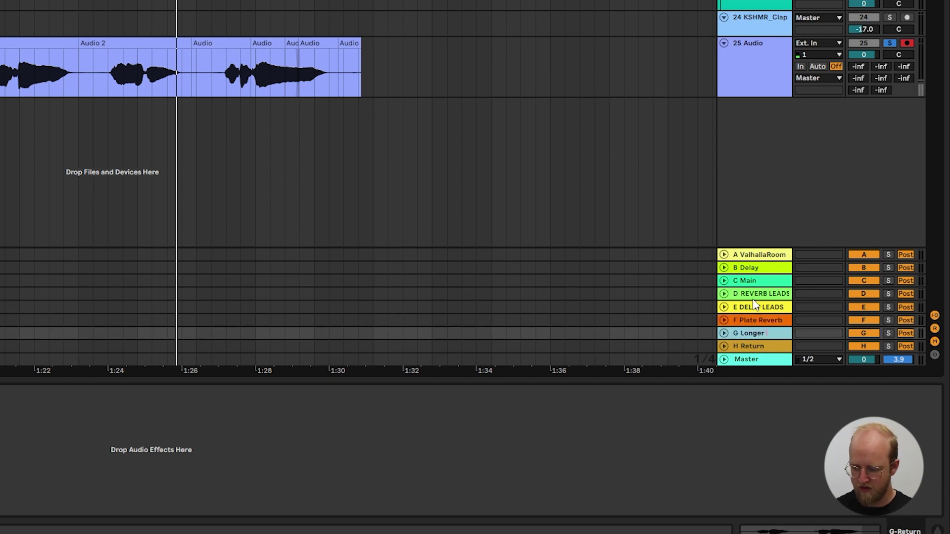
key("Up")
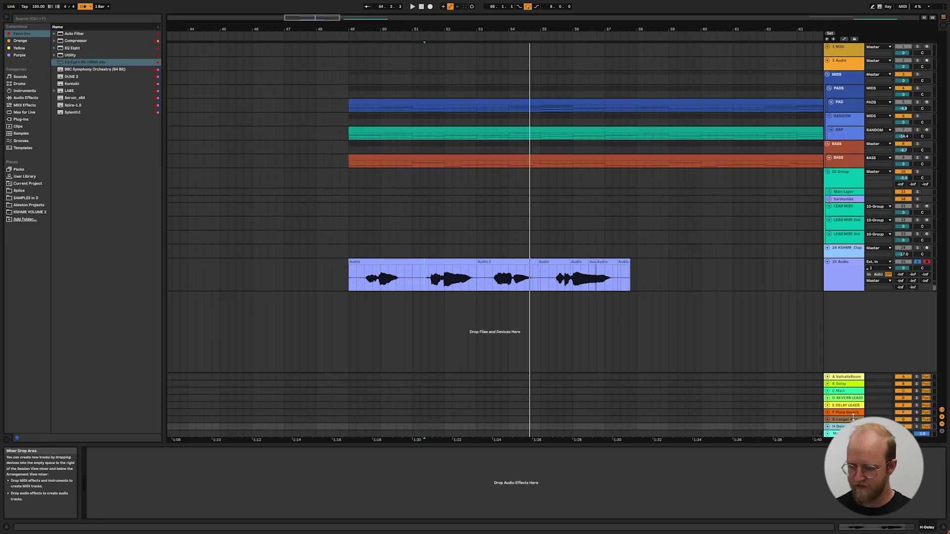
Step: Add ValhallaPlate to the Plate Reverb return, set its decay to 2.0 s and audition the vocal through it
left_click_drag(160, 476, 161, 476)
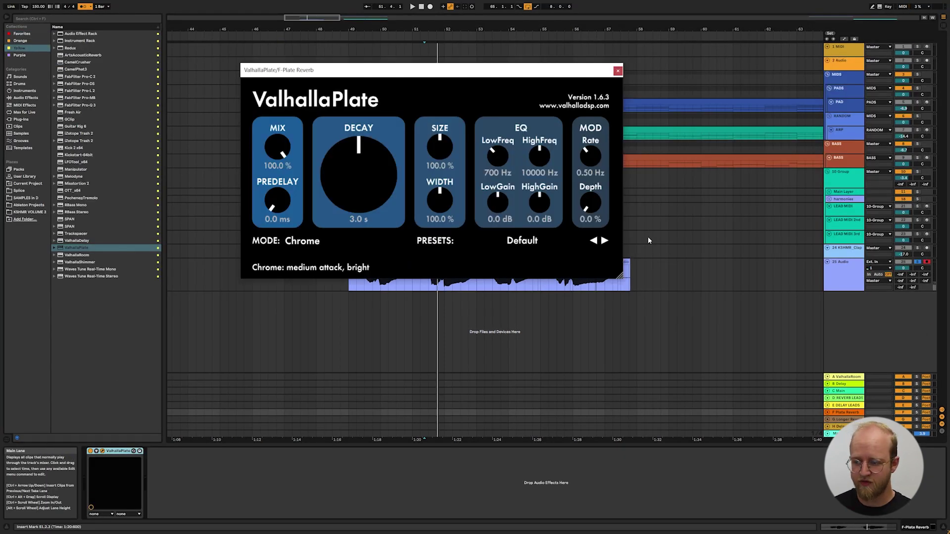
key("space")
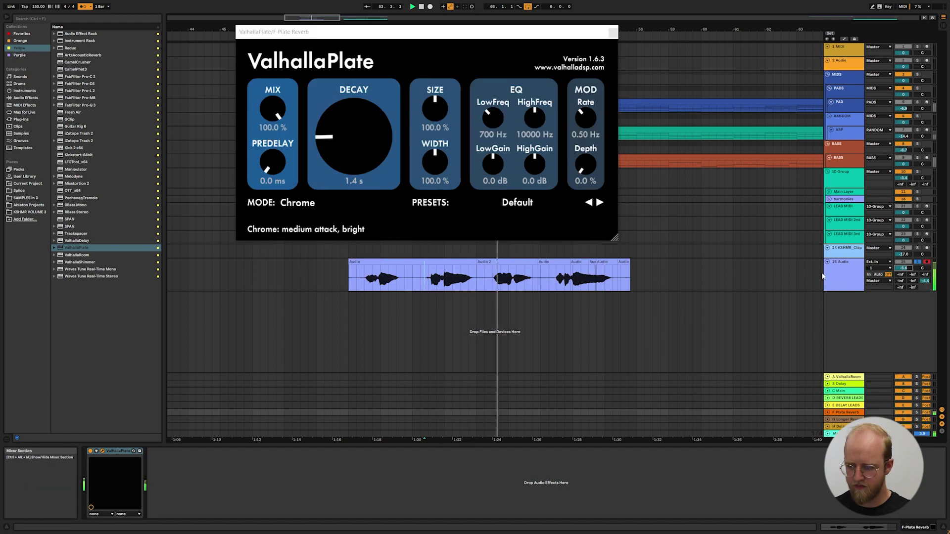
mouse_move(350, 127)
left_mouse_down()
mouse_move(350, 104)
mouse_move(350, 125)
left_mouse_up()
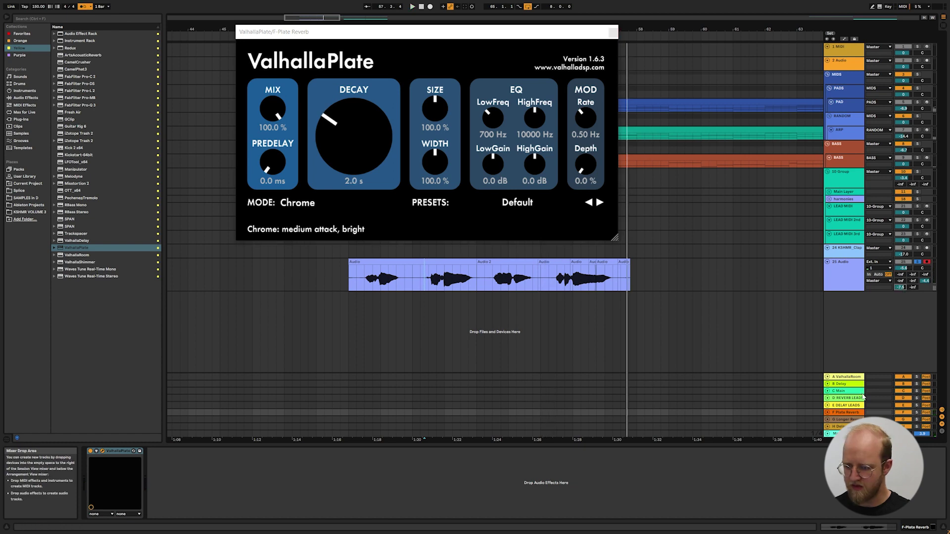
Step: Add ValhallaRoom to the Longer Reverb return and audition presets on the vocal, settling on BasilicaOfSantoSpirito at 100% mix
left_click(847, 419)
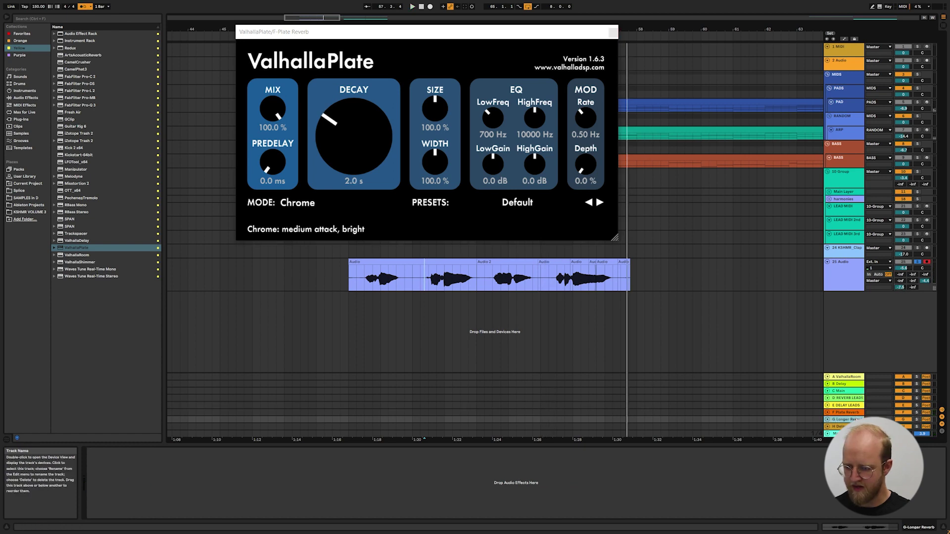
left_click(612, 31)
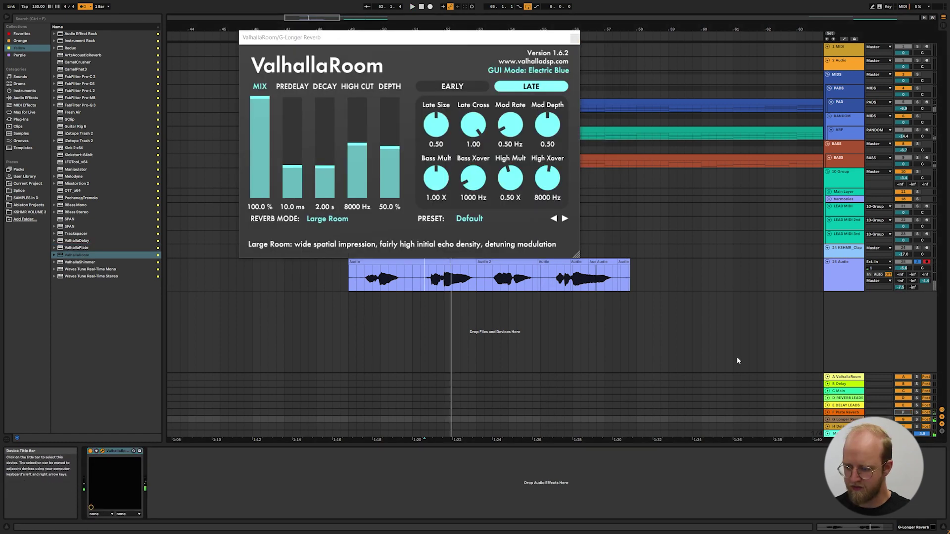
left_click(468, 218)
left_click(646, 274)
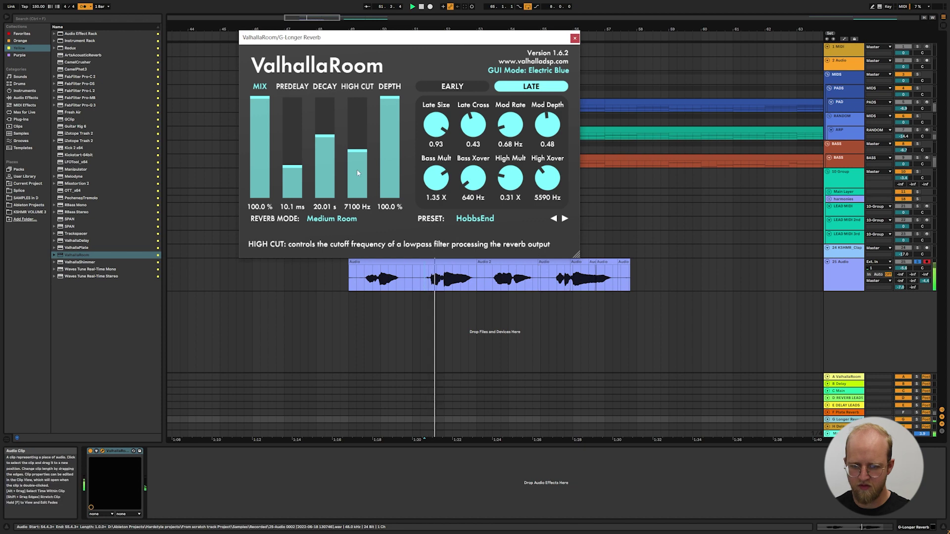
left_click(565, 218)
left_click(475, 218)
mouse_move(505, 300)
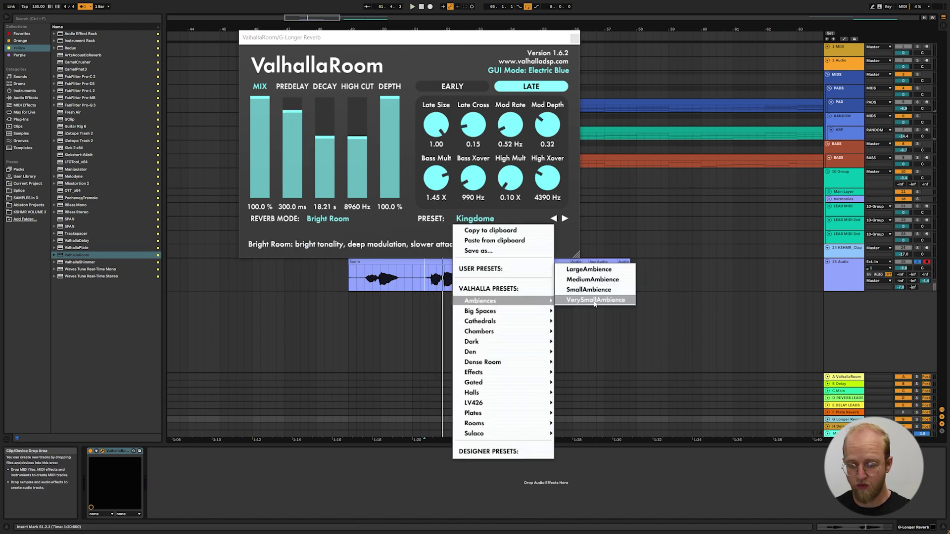
left_click(591, 273)
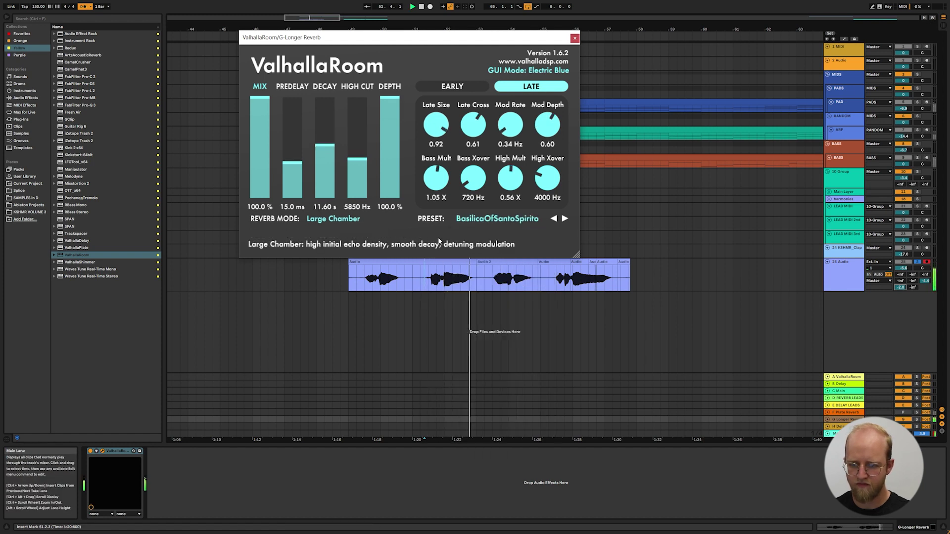
Step: Add a Compressor after ValhallaRoom, rename the recorded audio track Vocal and make it the Compressor's sidechain source
left_click(23, 34)
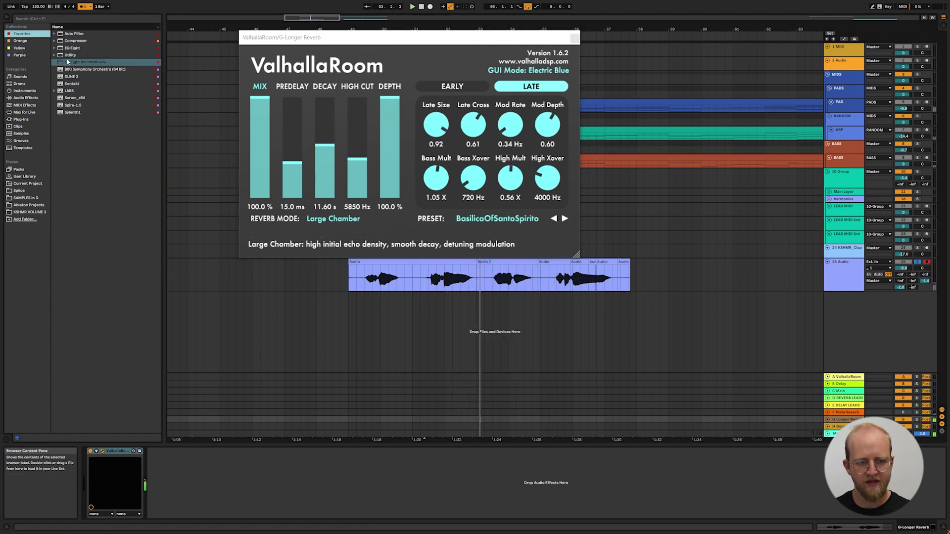
left_click_drag(67, 61, 107, 222)
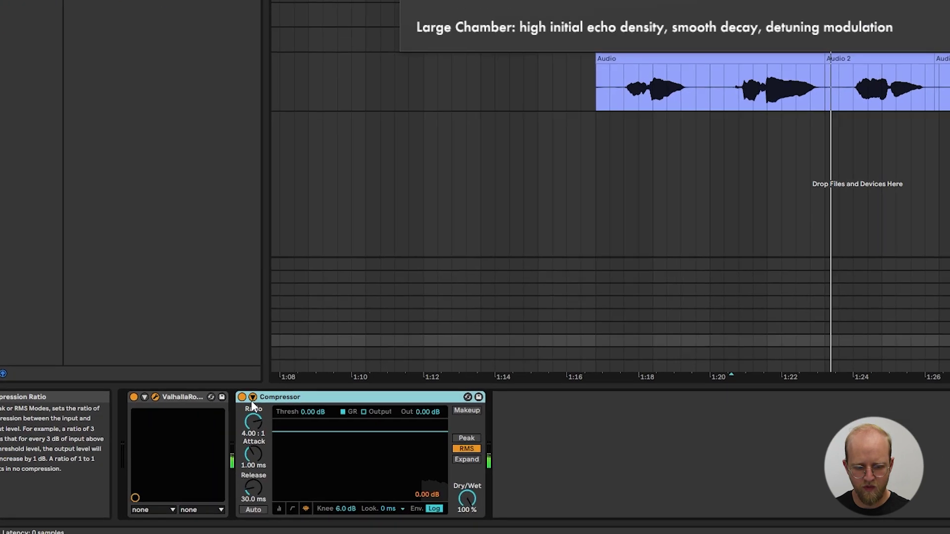
left_click(155, 451)
left_click(265, 431)
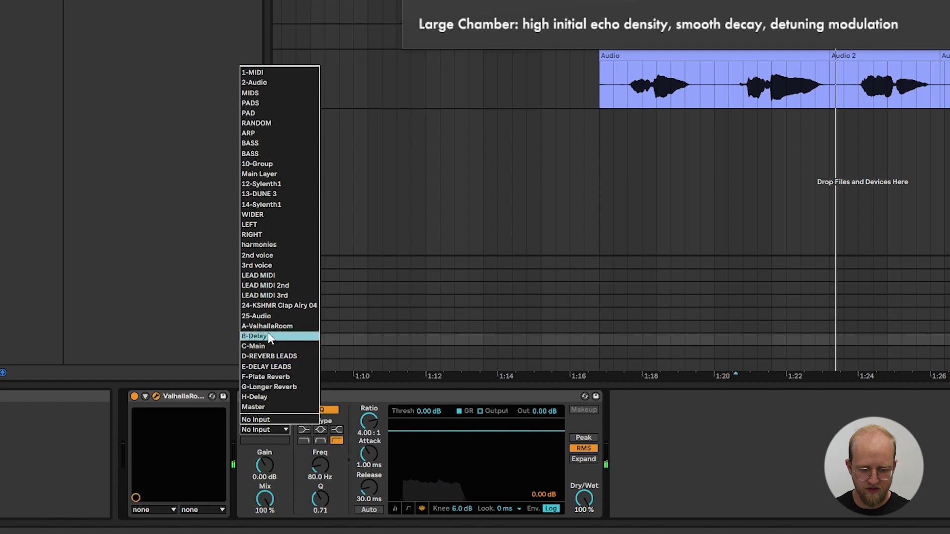
left_click(269, 307)
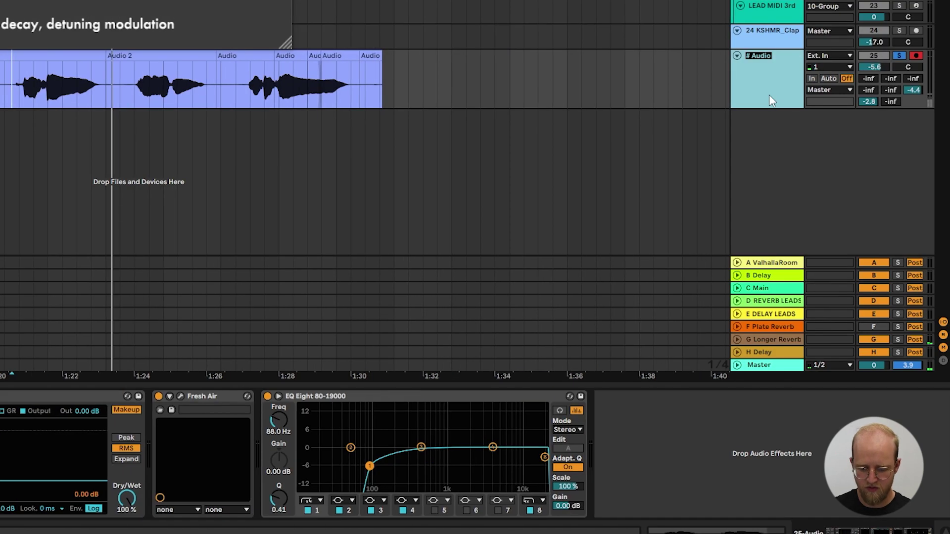
left_click(769, 339)
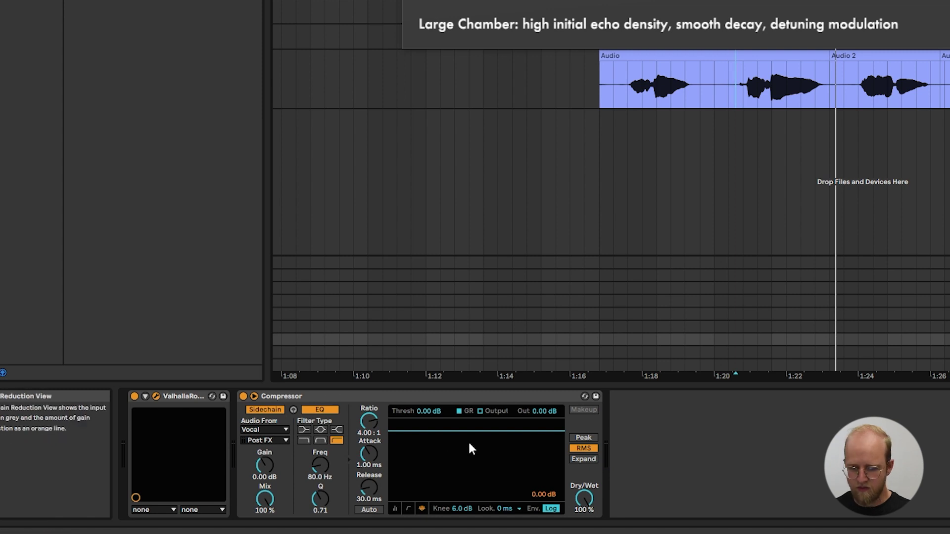
Step: Set the sidechain Compressor's threshold to -27.8 dB during playback and lower the vocal's Longer Reverb send to about -10 dB
key("space")
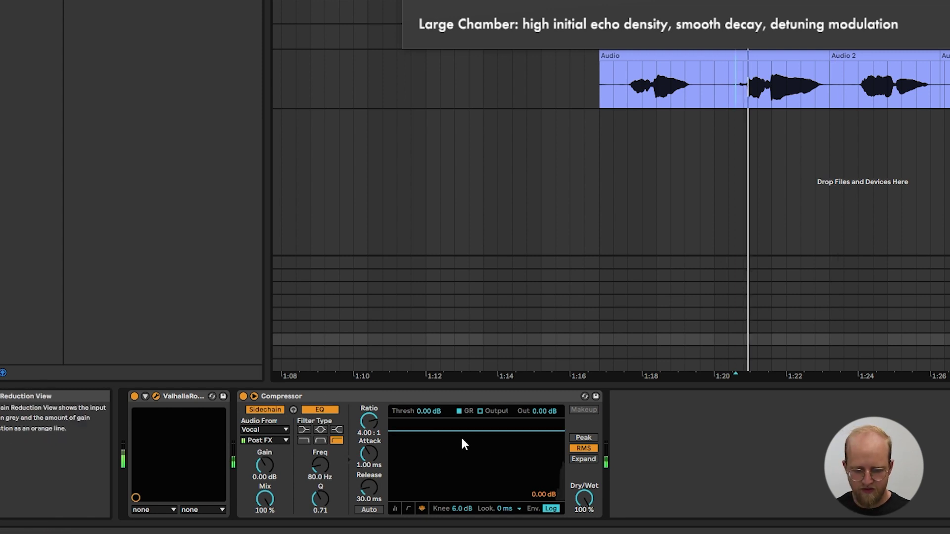
left_click_drag(465, 431, 465, 479)
key("space")
key("space")
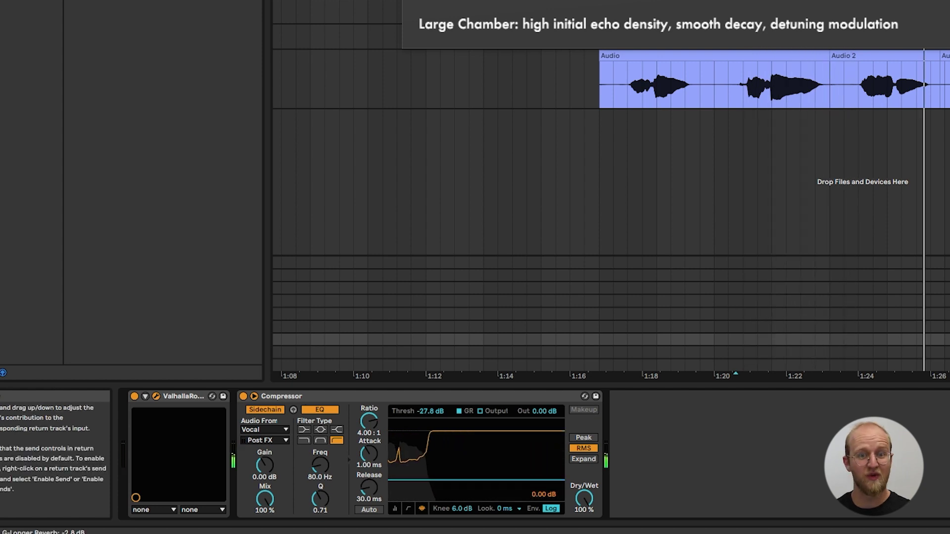
mouse_move(871, 102)
left_mouse_down()
mouse_move(872, 156)
mouse_move(871, 122)
left_mouse_up()
key("space")
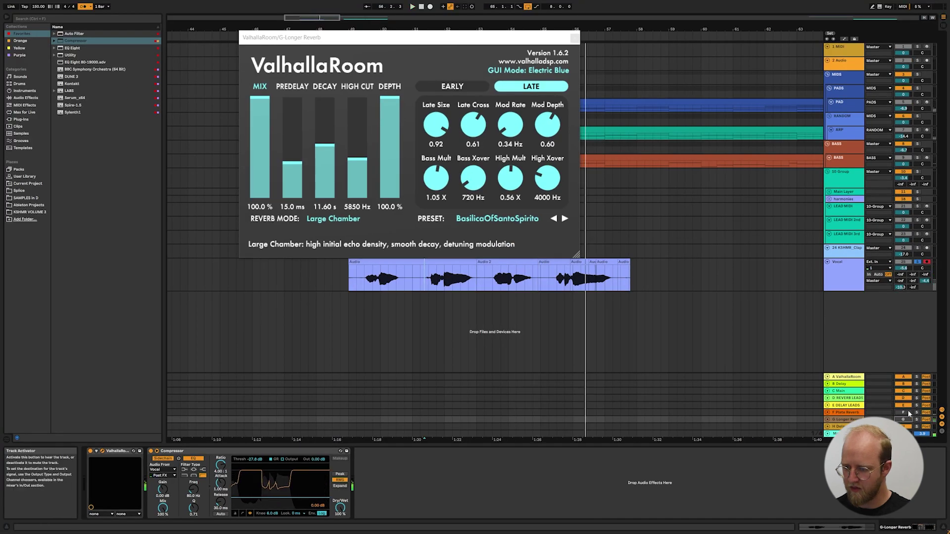
Step: Add ValhallaDelay to the Delay return with the CLARITY-Spacey Vocal Delay preset at 100% mix and audition it
left_click(840, 426)
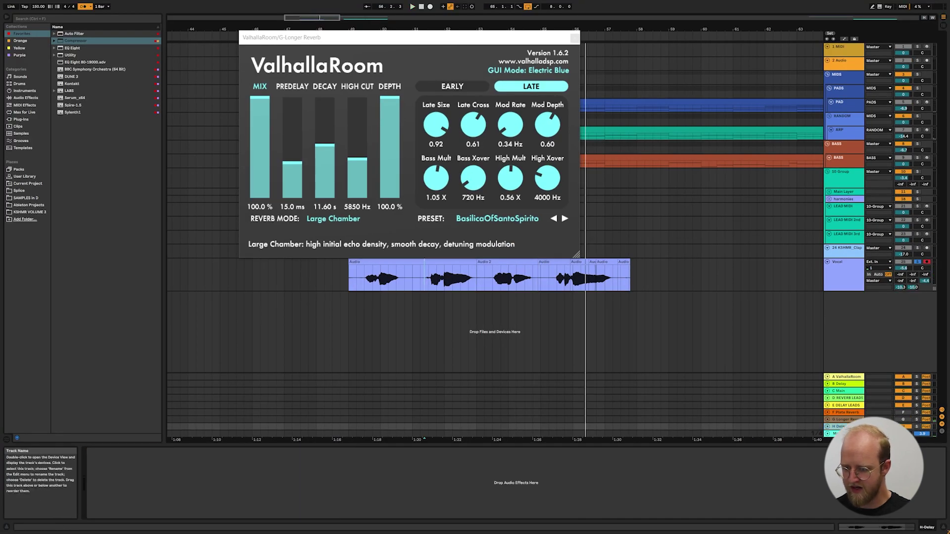
left_click(504, 265)
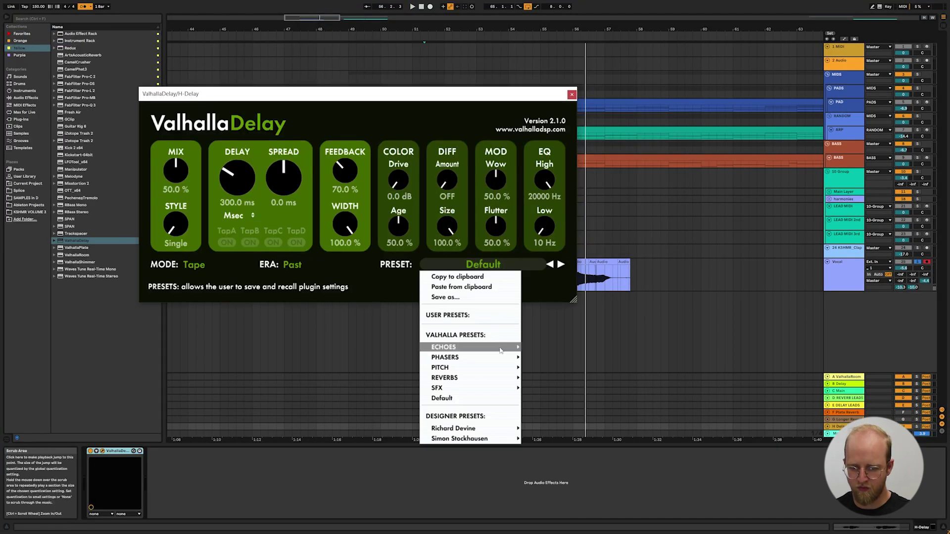
mouse_move(500, 349)
mouse_move(569, 341)
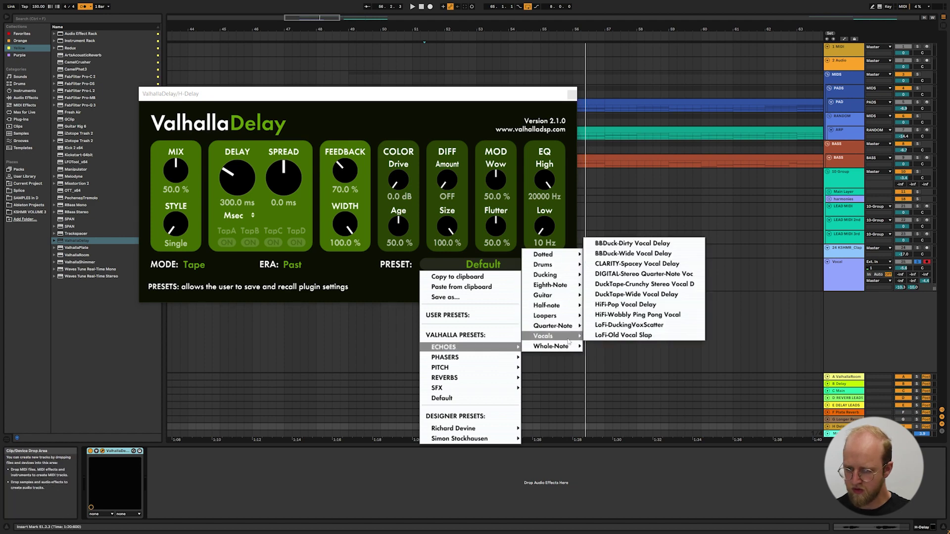
left_click(661, 265)
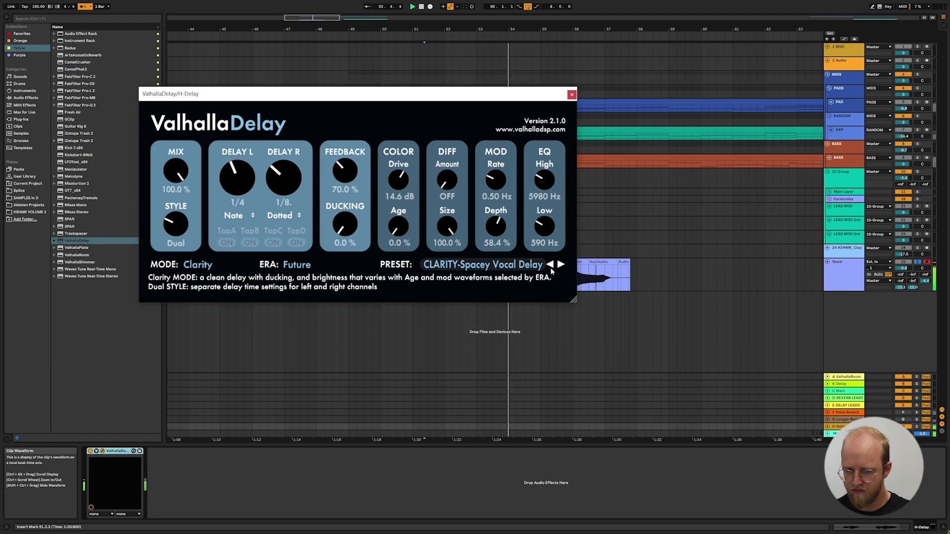
Step: Add a Compressor after ValhallaDelay, sidechained from the Vocal track, with the threshold at about -22 dB
left_click(27, 33)
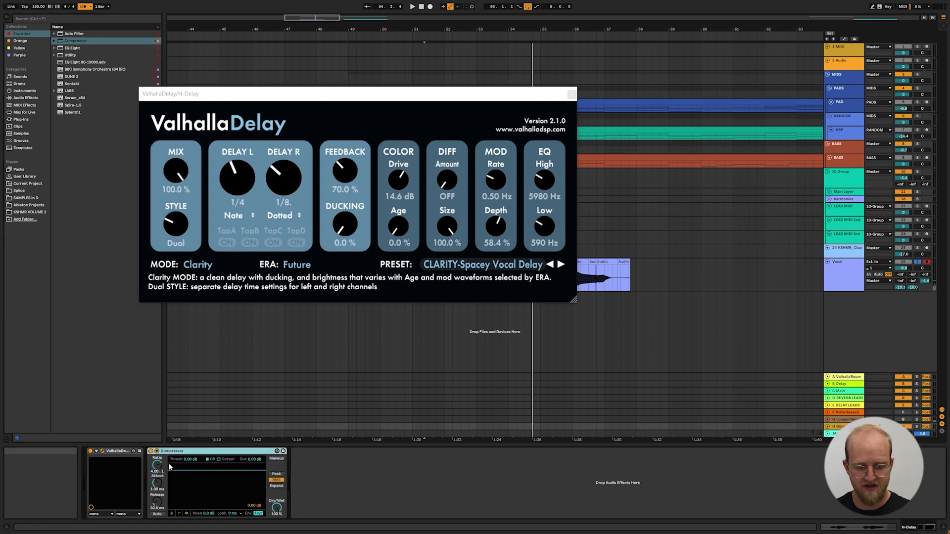
key("space")
left_click(572, 94)
key("space")
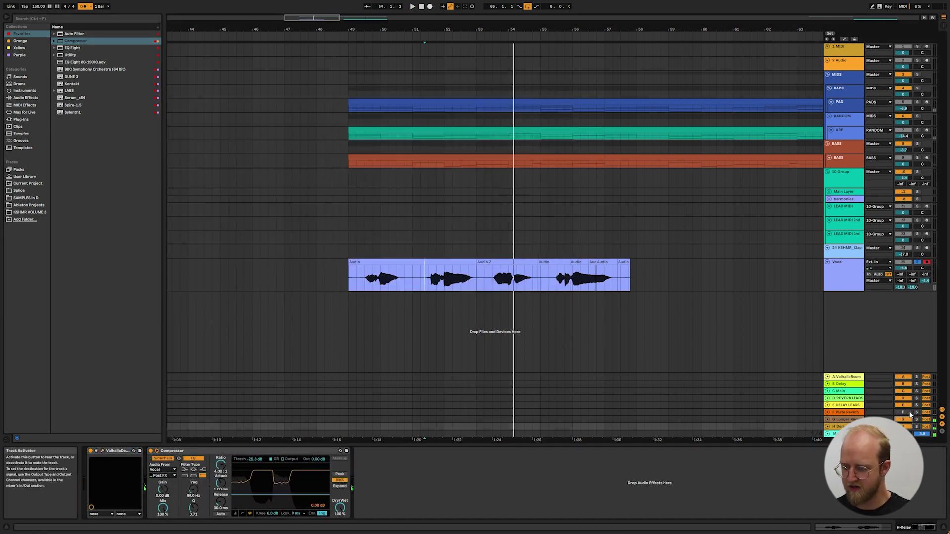
Step: Play the vocal with the full arrangement, raise its EQ Eight low cut to 100 Hz and lower the vocal's volume
left_click(348, 290)
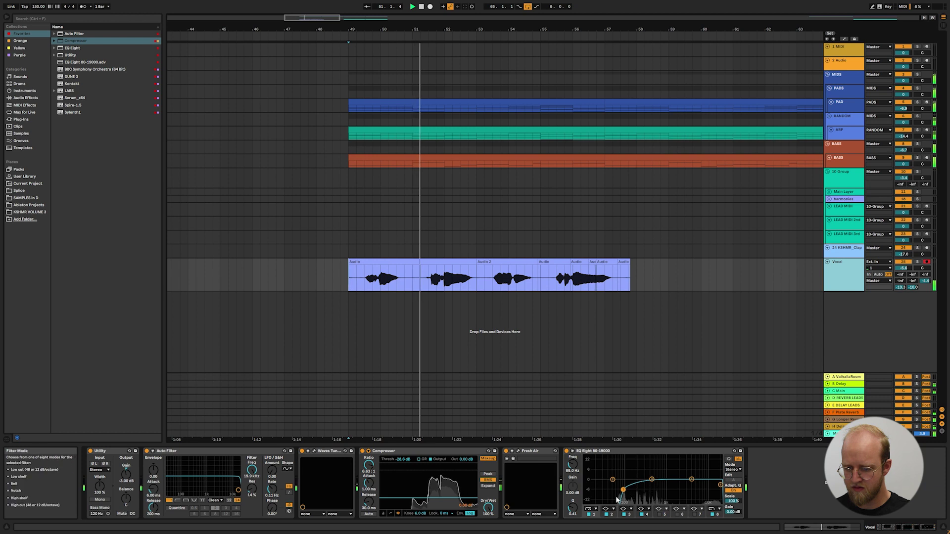
left_click_drag(623, 491, 626, 489)
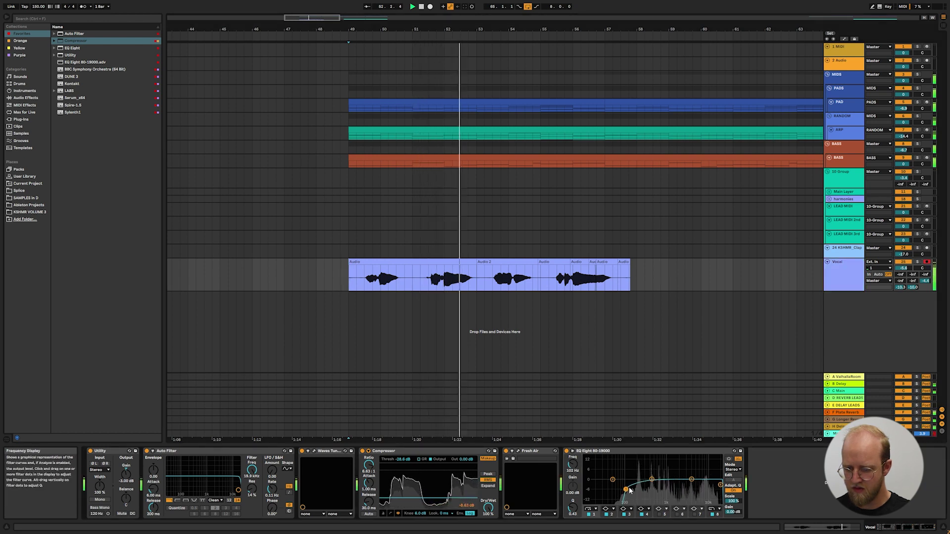
left_click_drag(902, 268, 902, 276)
Step: Group the Vocal track and name the new group Vocal Group
left_click(842, 276)
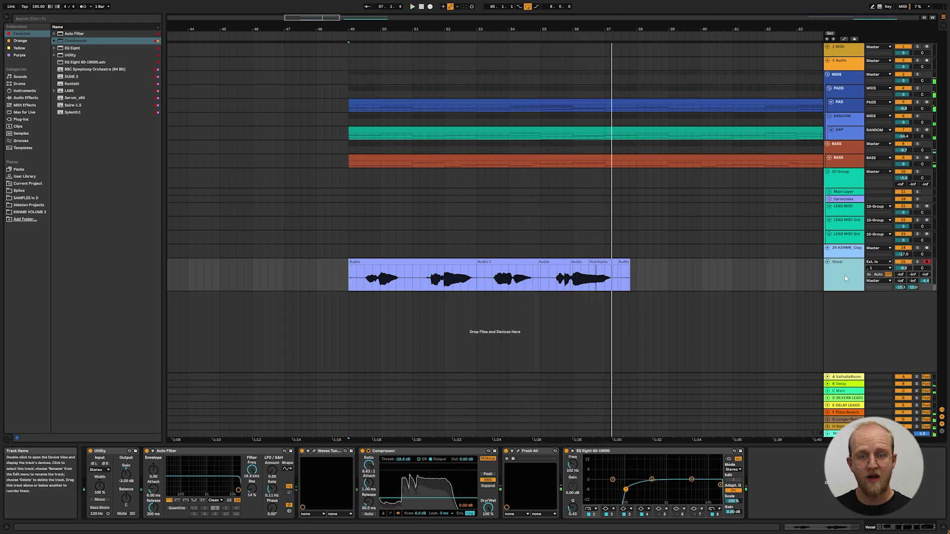
key("ctrl+g")
key("ctrl+r")
type("Vocal")
key("Return")
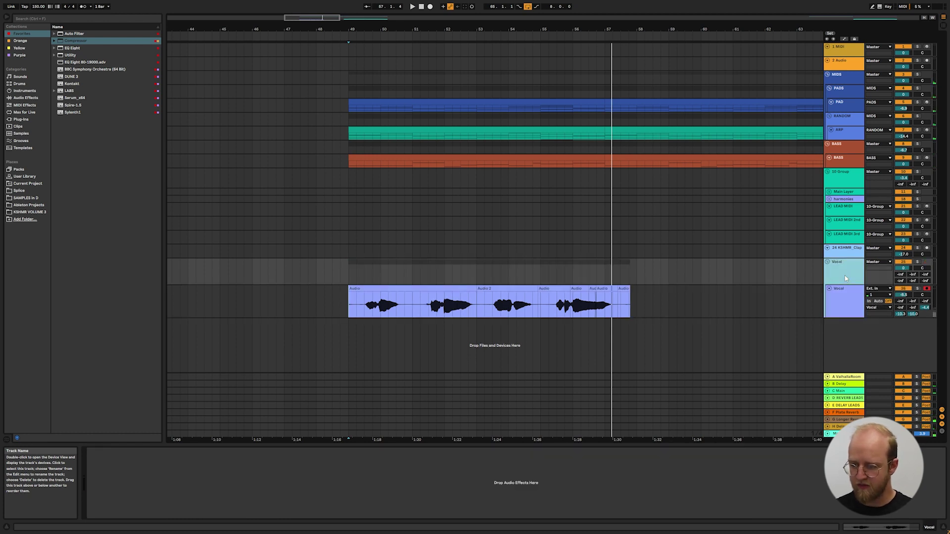
type("Group")
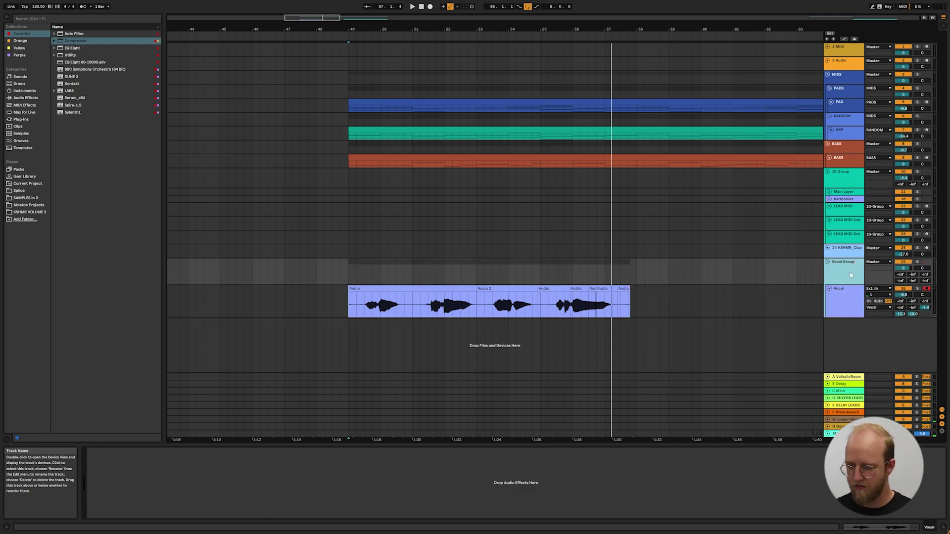
Step: Add Trackspacer to the MIDS group and set its sidechain source to the Vocal track
left_click(838, 80)
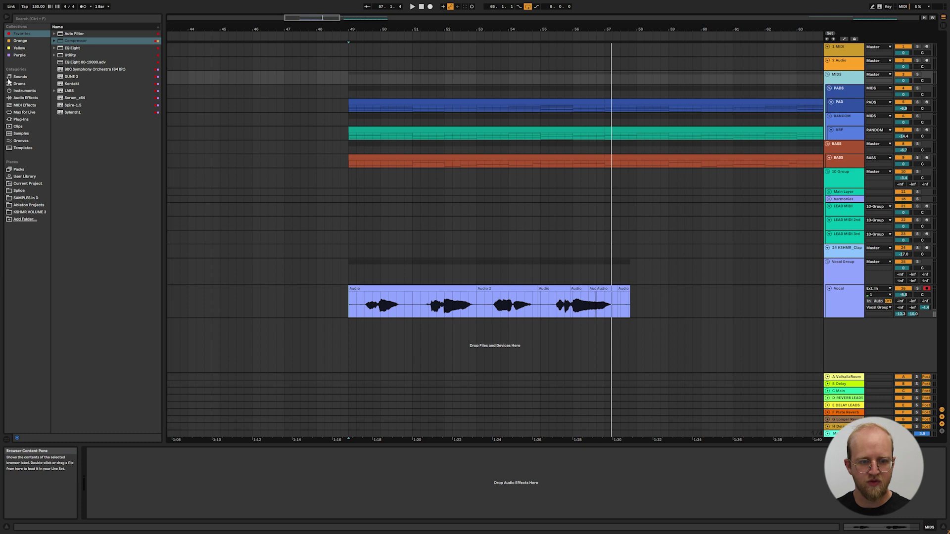
left_click(15, 56)
left_click(17, 48)
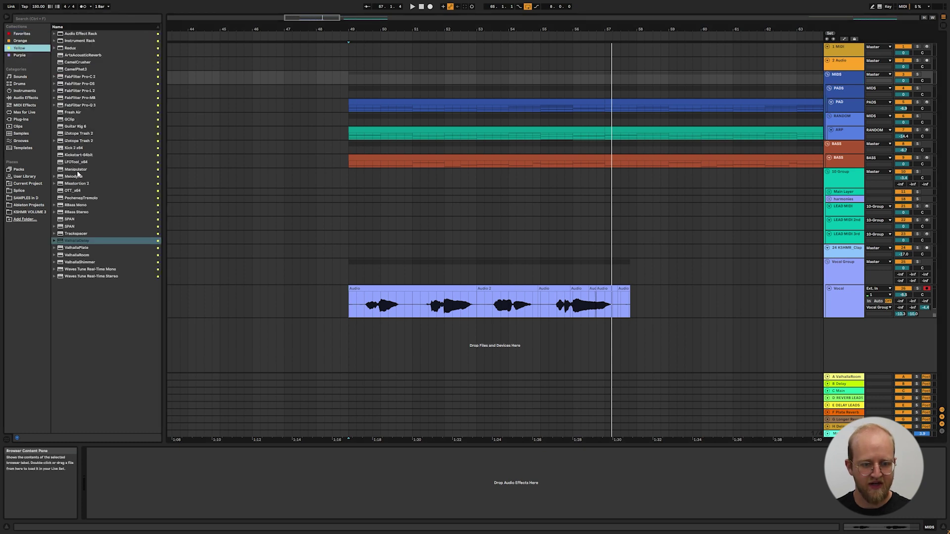
double_click(75, 233)
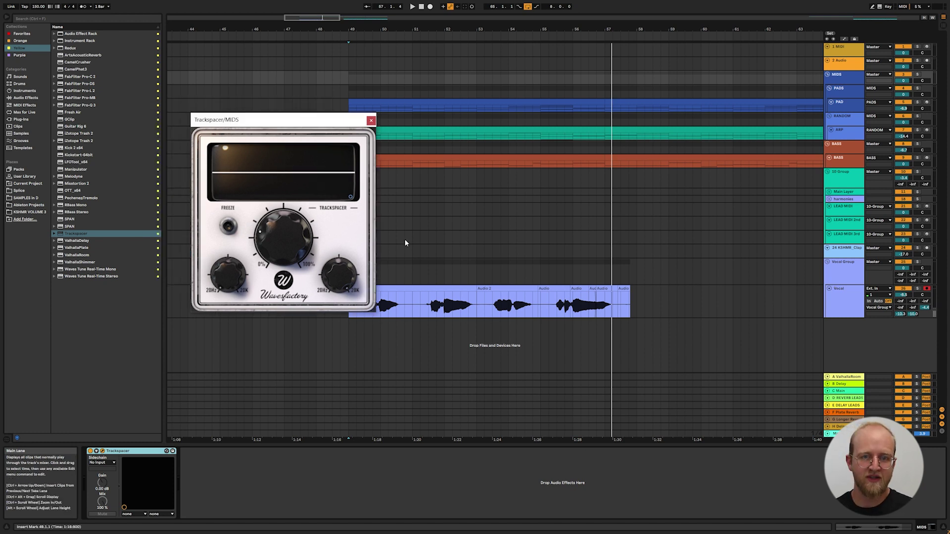
left_click(102, 462)
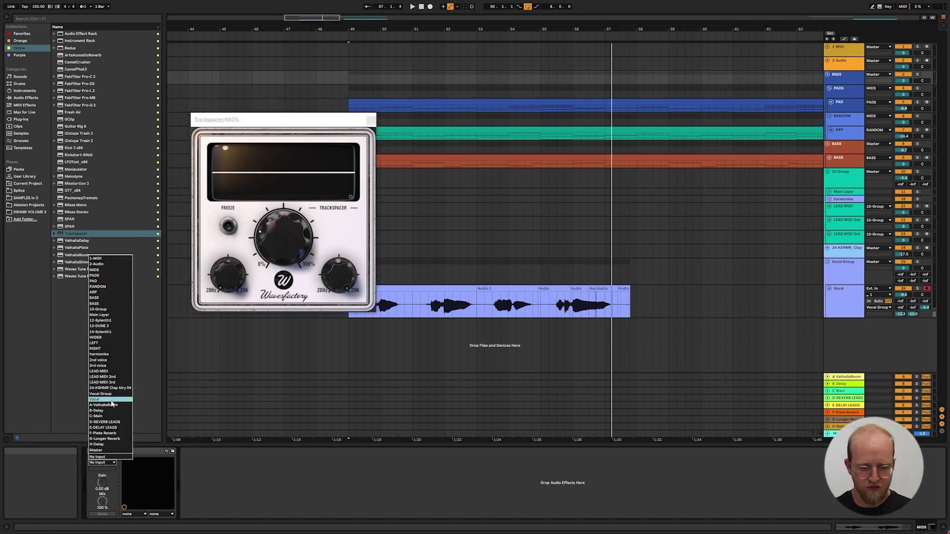
left_click(110, 399)
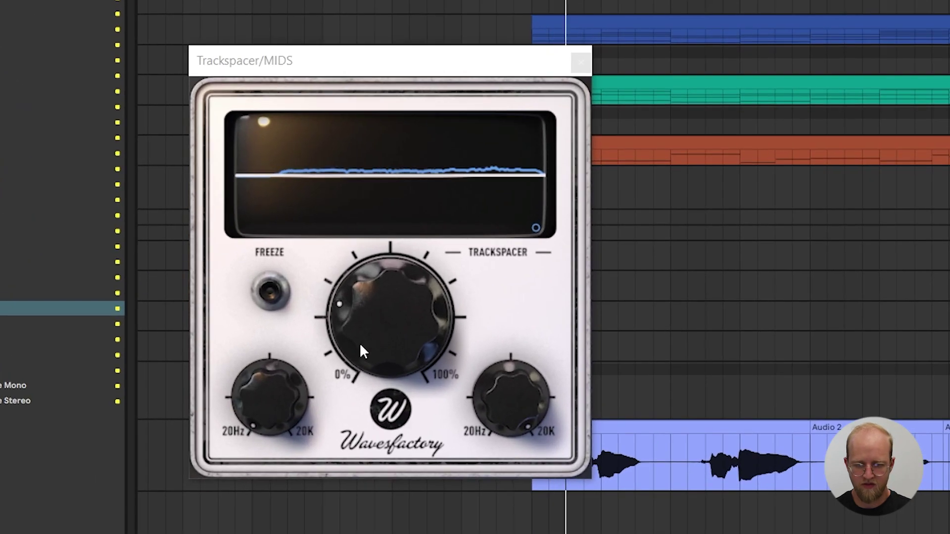
Step: Increase Trackspacer's amount while the track plays, narrow its frequency range and set the attack to 0.48 ms in its advanced settings
mouse_move(271, 250)
left_click_drag(364, 338, 364, 307)
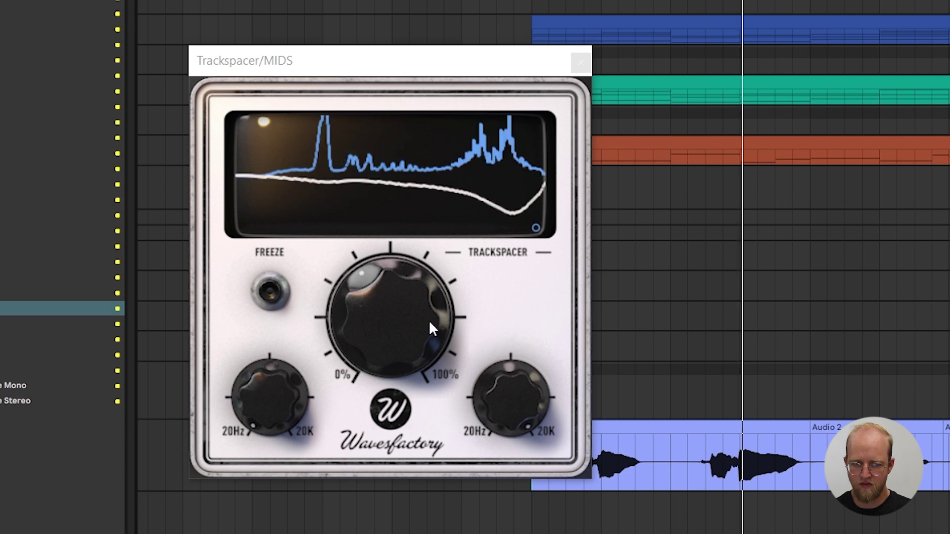
left_click(536, 227)
mouse_move(388, 194)
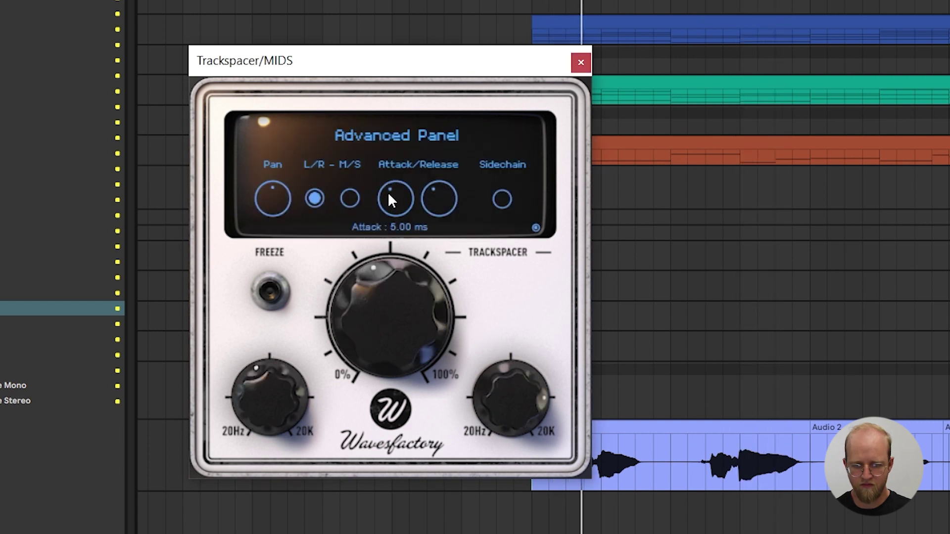
left_click_drag(390, 190, 382, 241)
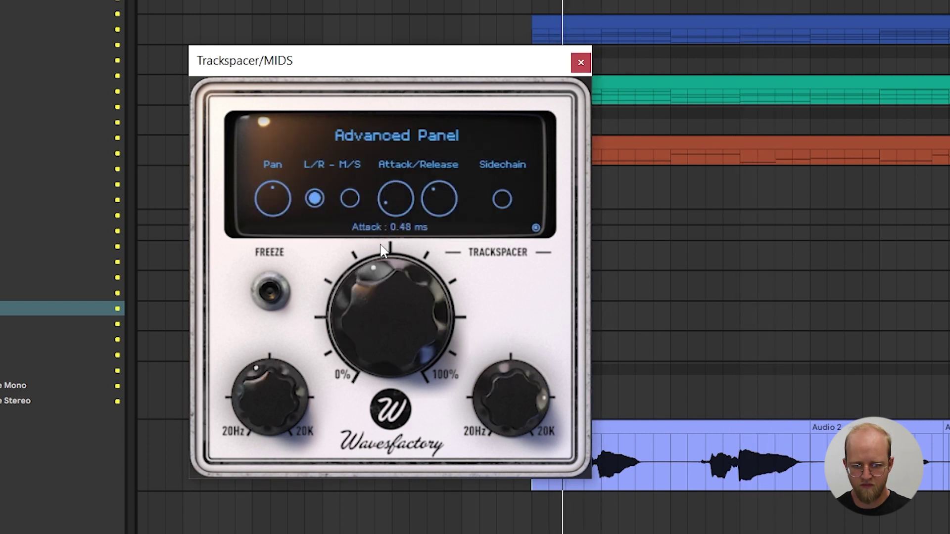
Step: Leave Trackspacer's advanced settings and readjust its ducking amount on the MIDS group while the track plays
left_click(535, 228)
mouse_move(435, 311)
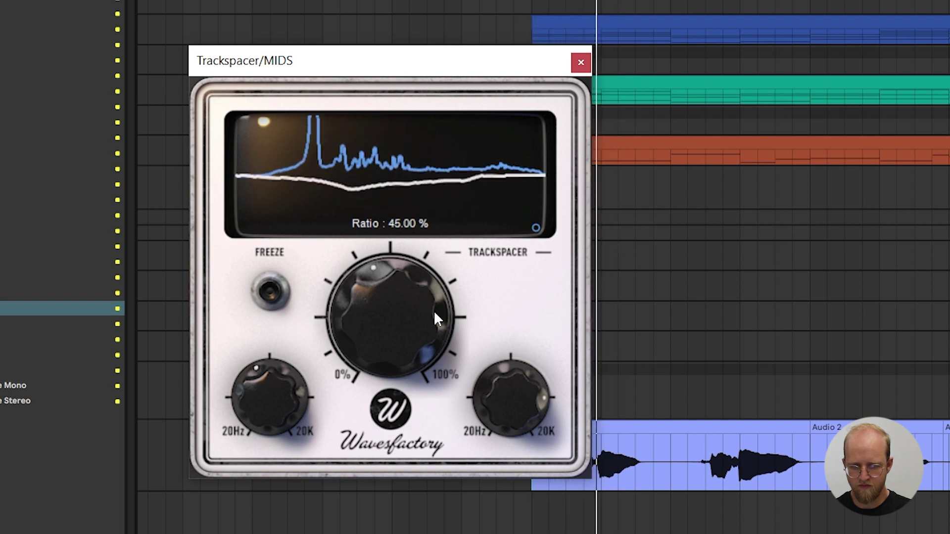
left_click_drag(384, 283, 347, 293)
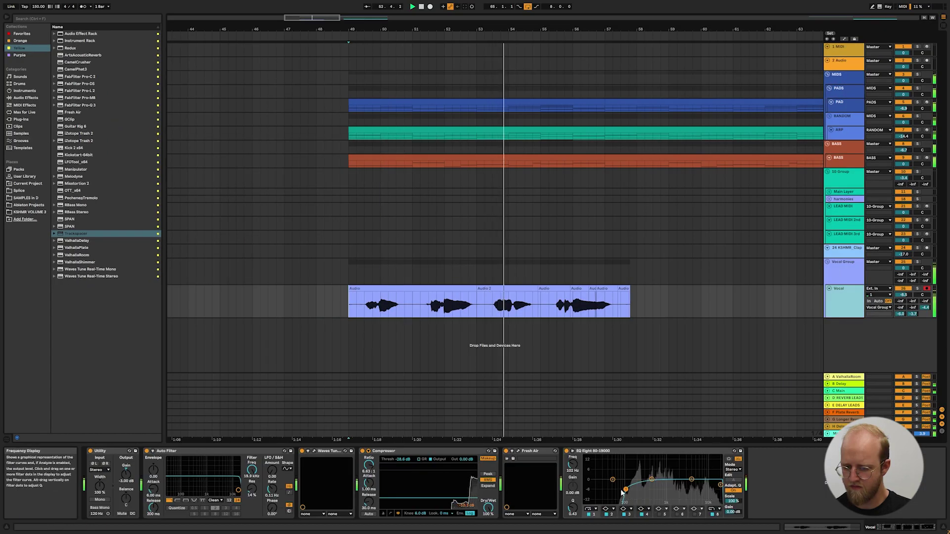
Step: Duplicate the EQ Eight at the end of the Vocal track's effect chain
left_click(625, 489)
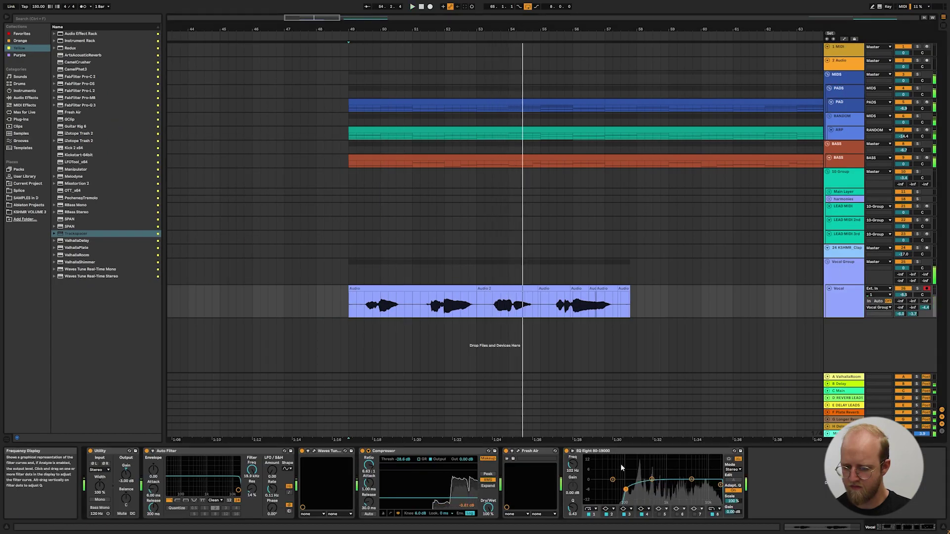
left_click(622, 468)
key("ctrl+d")
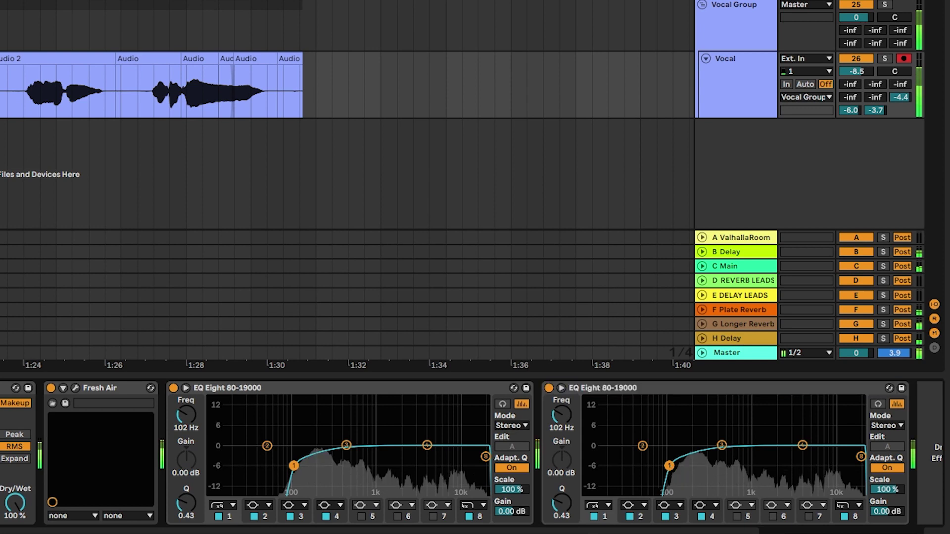
Step: Shape the duplicated EQ Eight: deepen the low cut, cut 3.60 dB at 435 Hz, dip 2.84 kHz slightly and boost 0.62 dB at 10.7 kHz
left_click_drag(669, 466, 670, 470)
left_click_drag(721, 445, 721, 456)
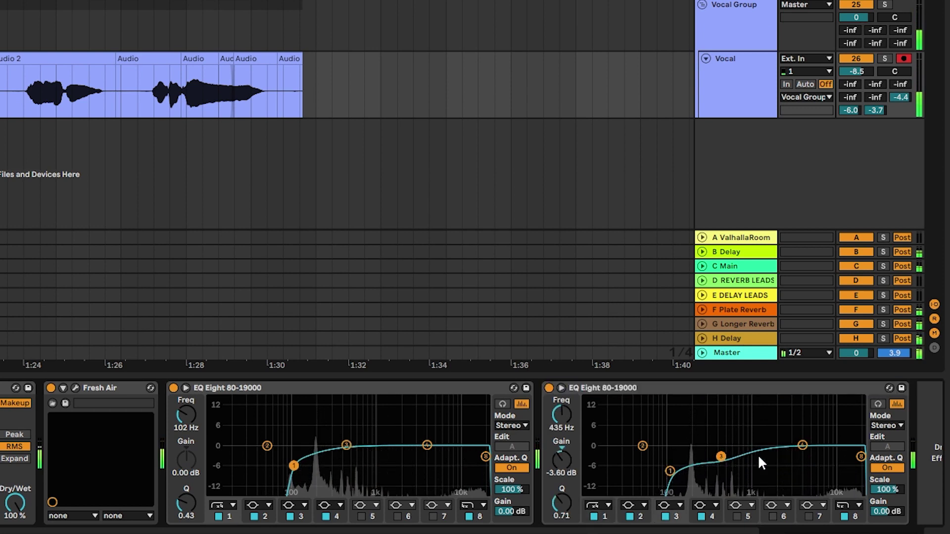
mouse_move(801, 445)
left_mouse_down()
mouse_move(817, 439)
mouse_move(779, 436)
mouse_move(788, 447)
left_mouse_up()
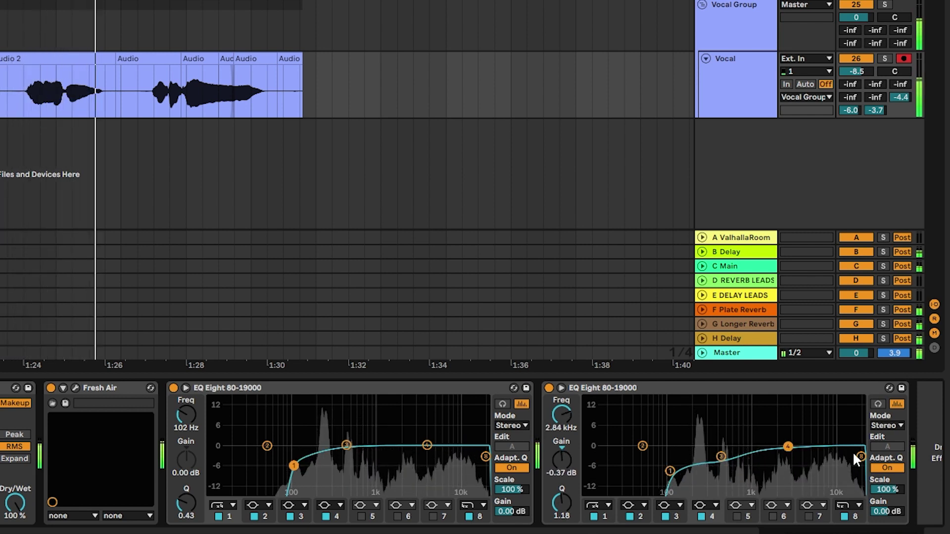
left_click(808, 516)
left_click_drag(809, 445, 836, 444)
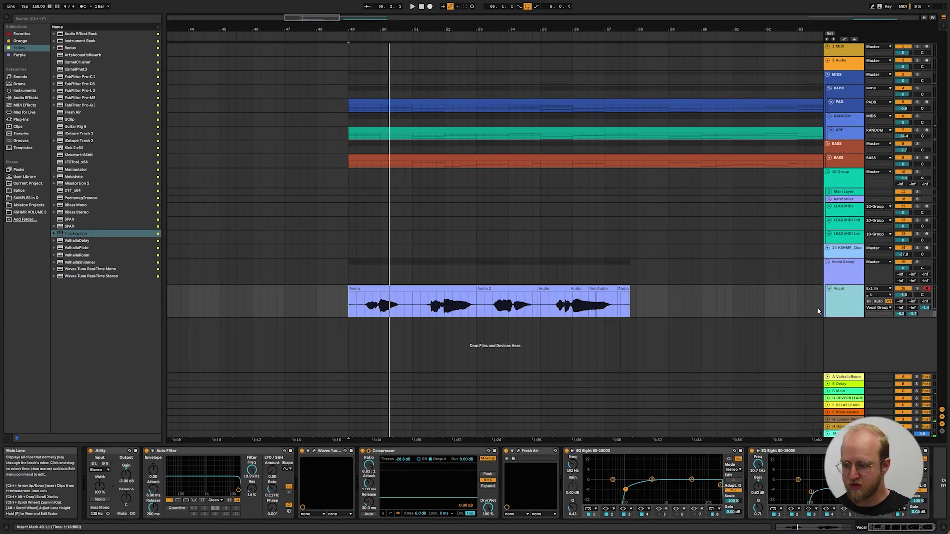
Step: Duplicate the Vocal track below the Vocal Group and delete all clips on the duplicate
left_click_drag(840, 308, 846, 347)
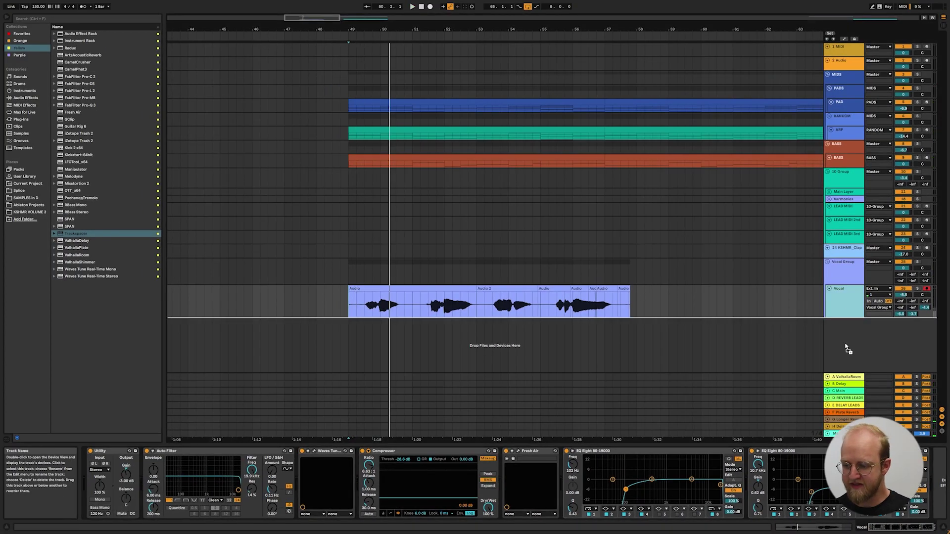
left_click_drag(767, 345, 767, 345)
left_click_drag(668, 345, 232, 344)
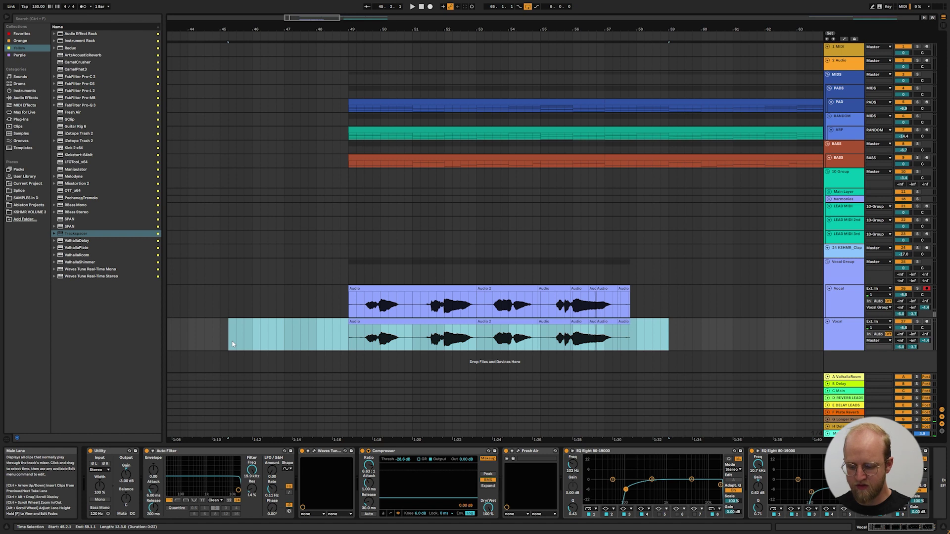
key("Delete")
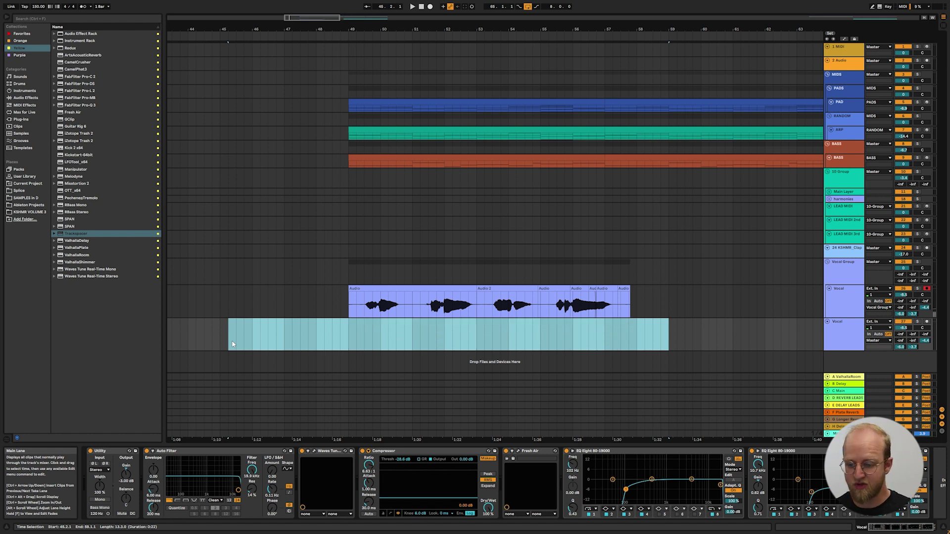
Step: Record a second vocal layer on the duplicated track from bar 49 and select its clips
left_click(352, 334)
key("space")
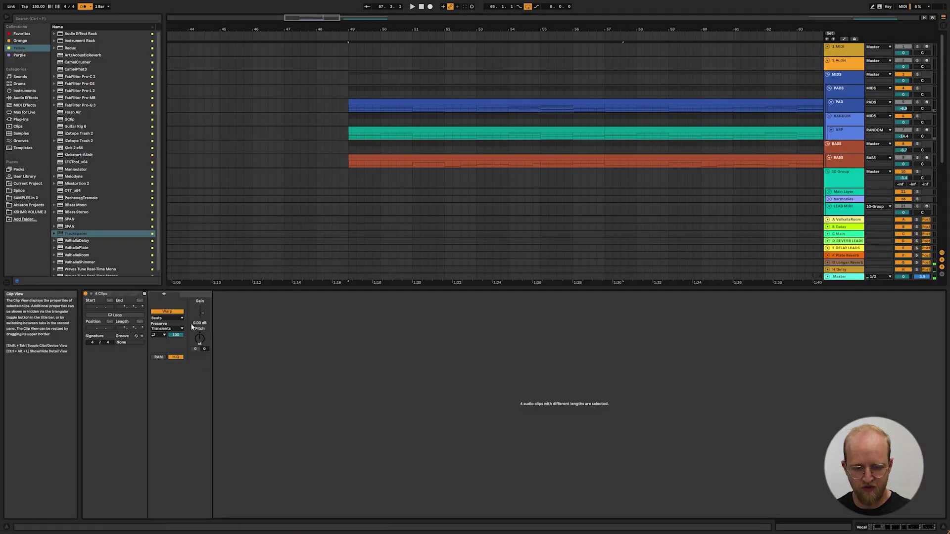
scroll(327, 251, "down", 5)
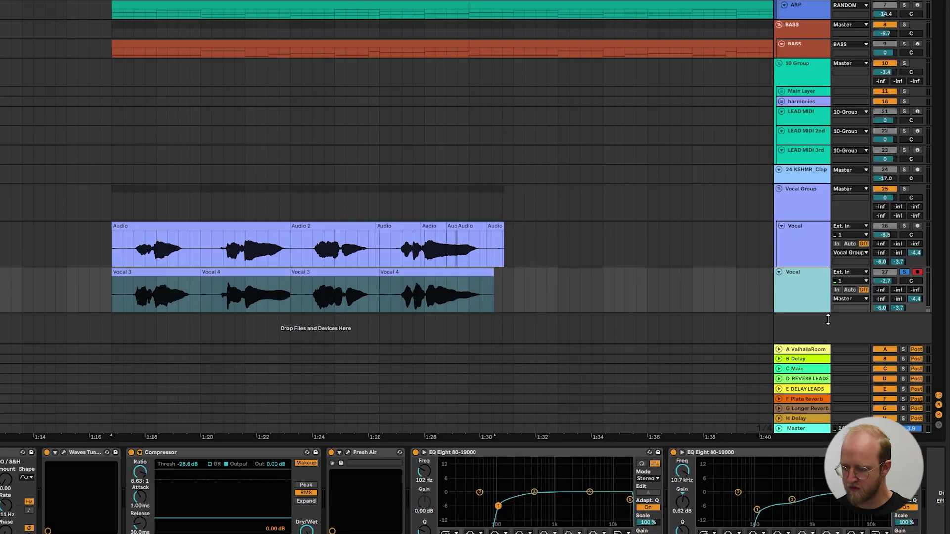
Step: Move the second Vocal track into the Vocal Group, lower the group's volume and set the second vocal to -2.7 dB
mouse_move(787, 247)
left_mouse_down()
mouse_move(785, 214)
mouse_move(784, 234)
left_mouse_up()
left_click_drag(870, 244, 870, 260)
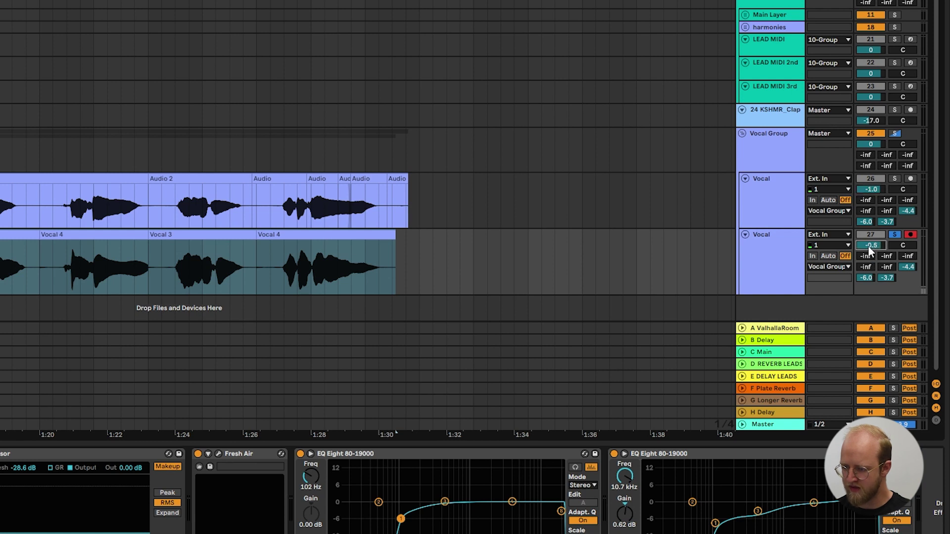
left_click(770, 157)
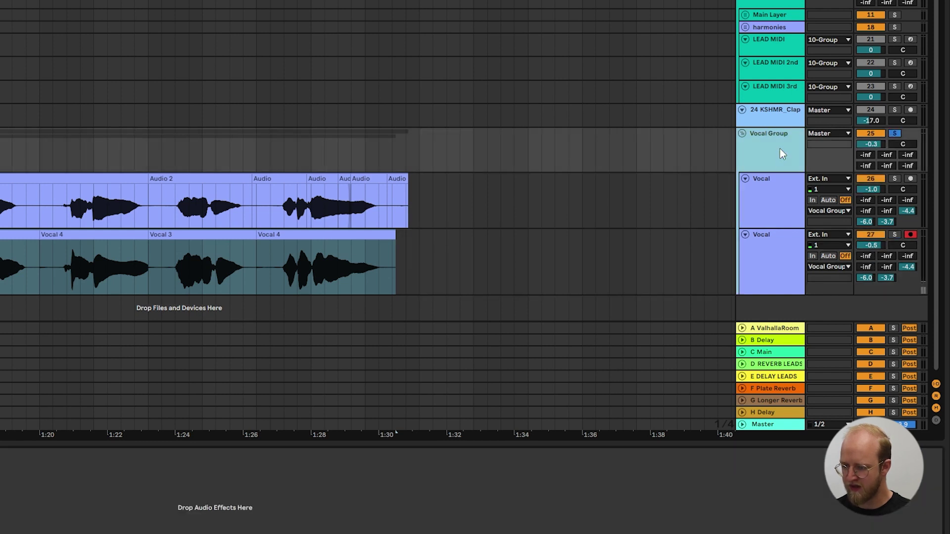
left_click_drag(870, 144, 870, 150)
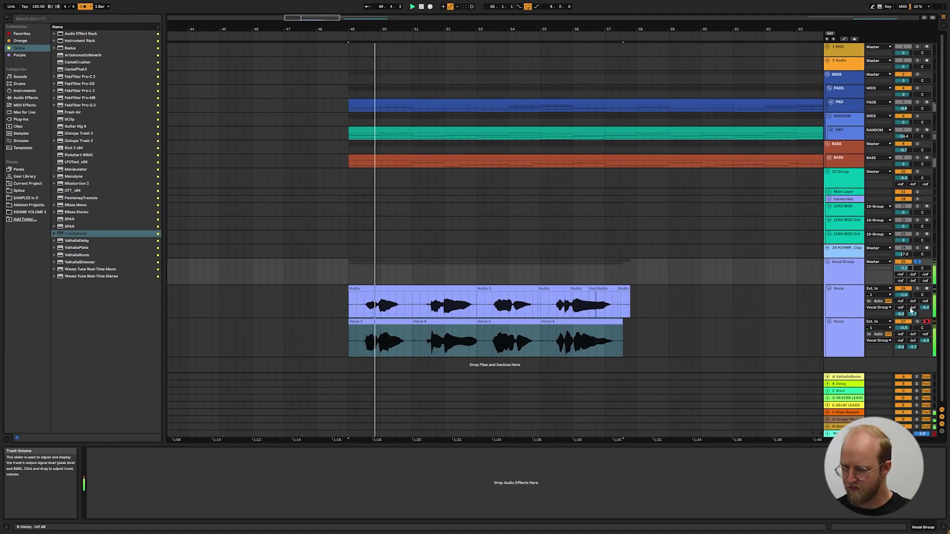
left_click_drag(904, 327, 903, 328)
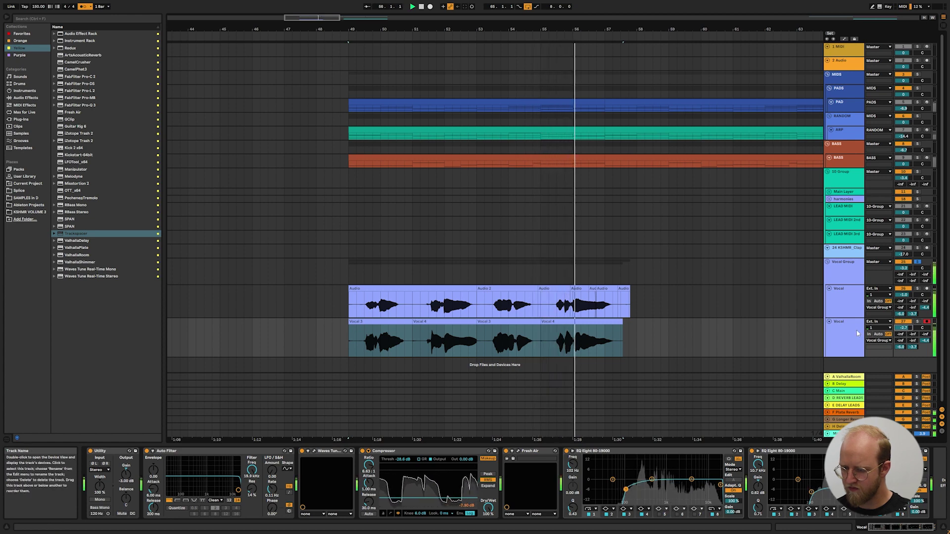
Step: Play each Vocal track soloed around bar 53 to compare the pitch and timing of the phrase
left_click(857, 333)
key("space")
right_click(492, 348)
left_click(493, 348)
scroll(493, 348, "up", 5)
left_click(442, 354)
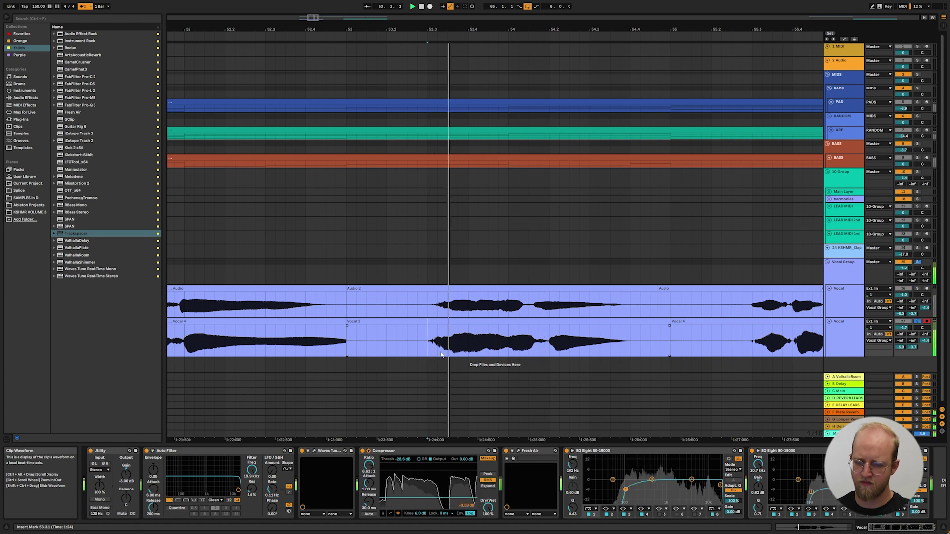
left_click(429, 318)
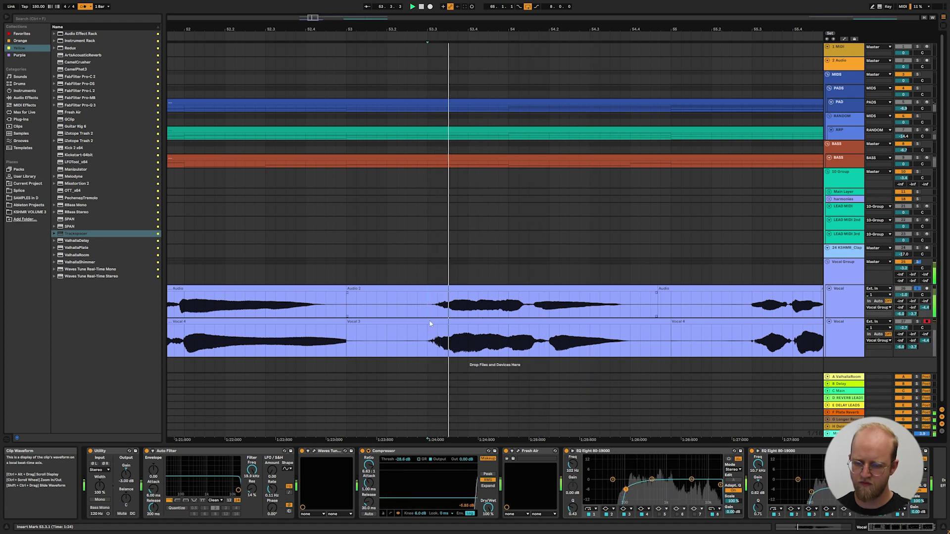
key("space")
key("Right")
key("Right")
key("Right")
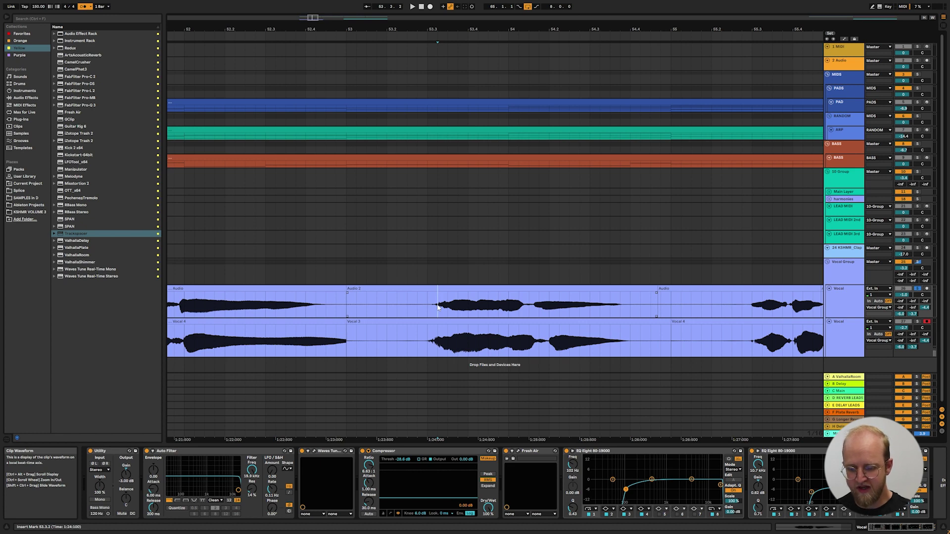
Step: Isolate the second vocal's phrase at bar 53.3 as its own clip, warp it in Complex Pro mode and transpose it 4 semitones
double_click(544, 347)
left_click(166, 318)
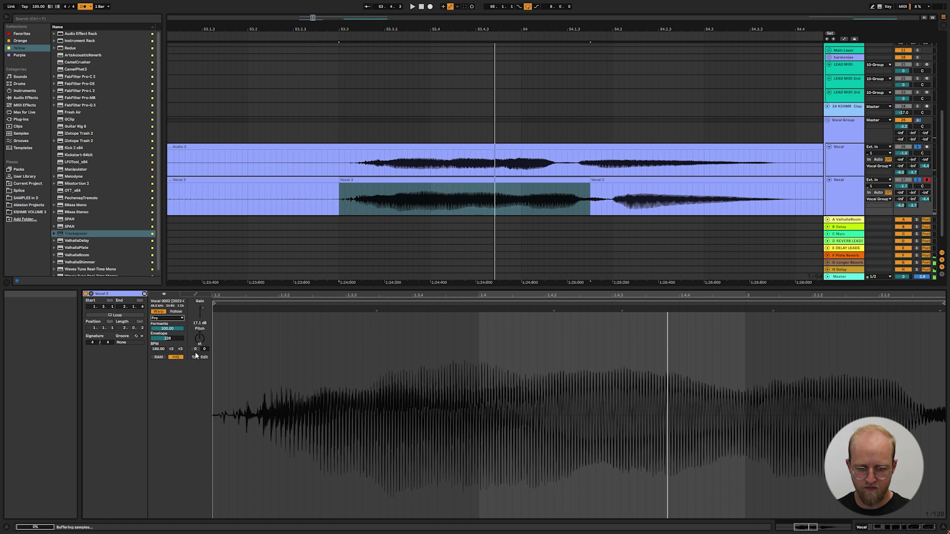
key("space")
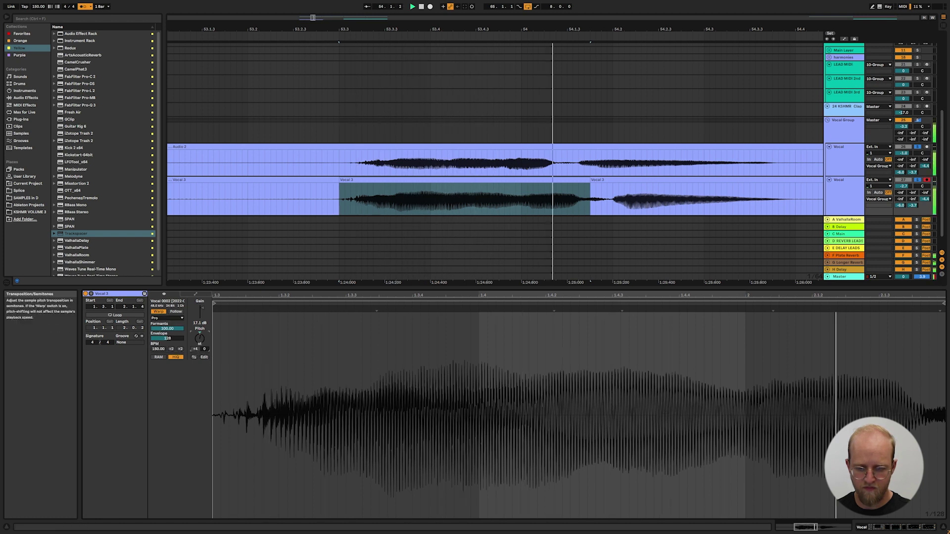
Step: Play the transposed phrase soloed, turn the vocal solos off and play it with the full arrangement
left_click(443, 204)
key("space")
left_click(524, 208)
key("s")
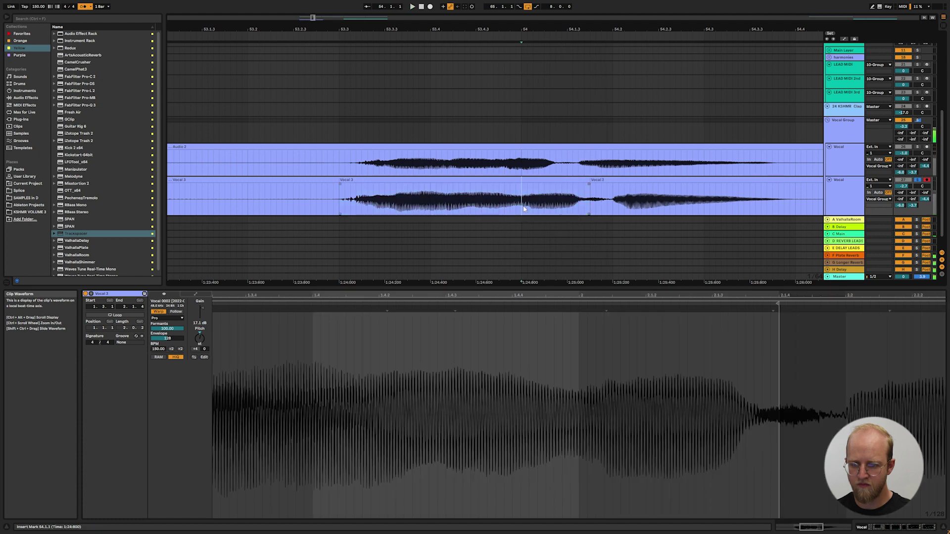
left_click(340, 170)
key("space")
scroll(349, 177, "down", 5)
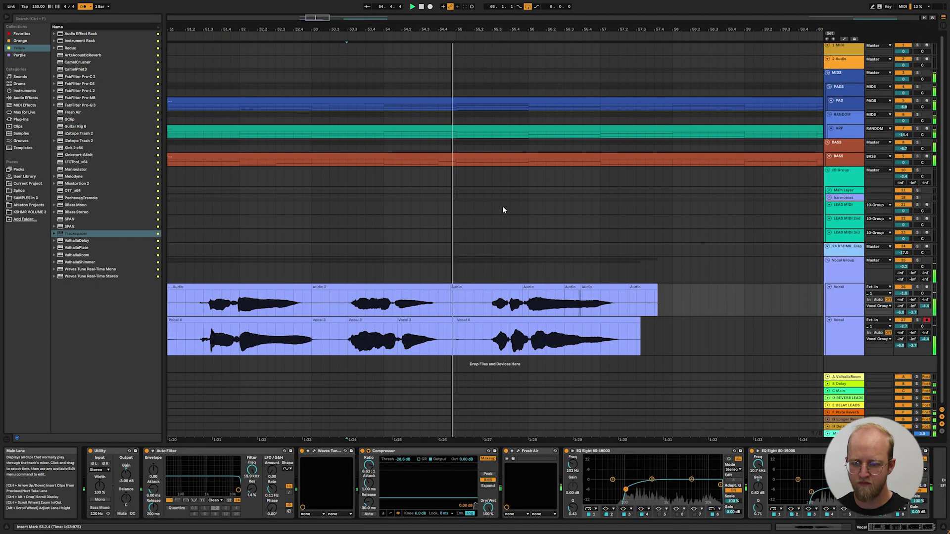
Step: Split off the second vocal's last phrase, add warp markers at its syllables and pull the third syllable's marker earlier
scroll(503, 207, "up", 3)
left_click_drag(726, 319, 688, 319)
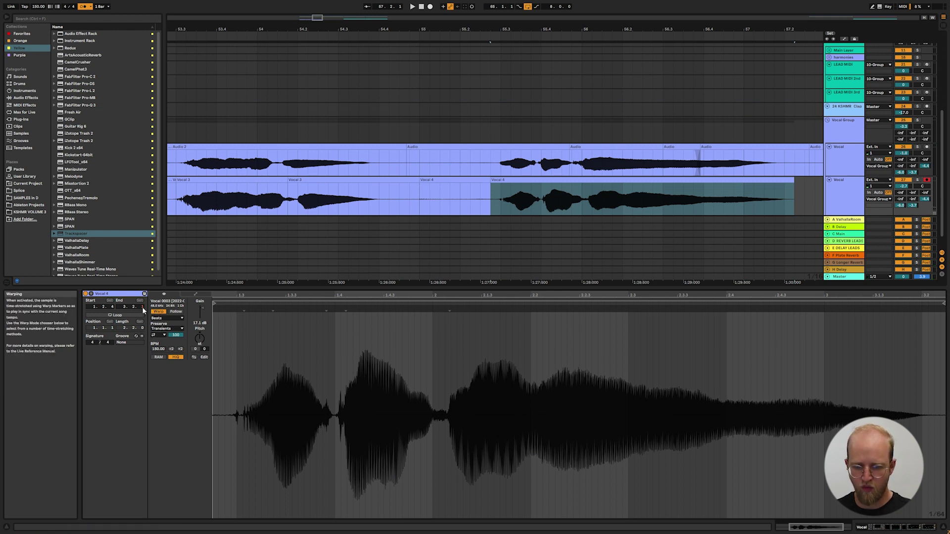
left_click(327, 310)
double_click(327, 309)
double_click(345, 308)
left_click(450, 308)
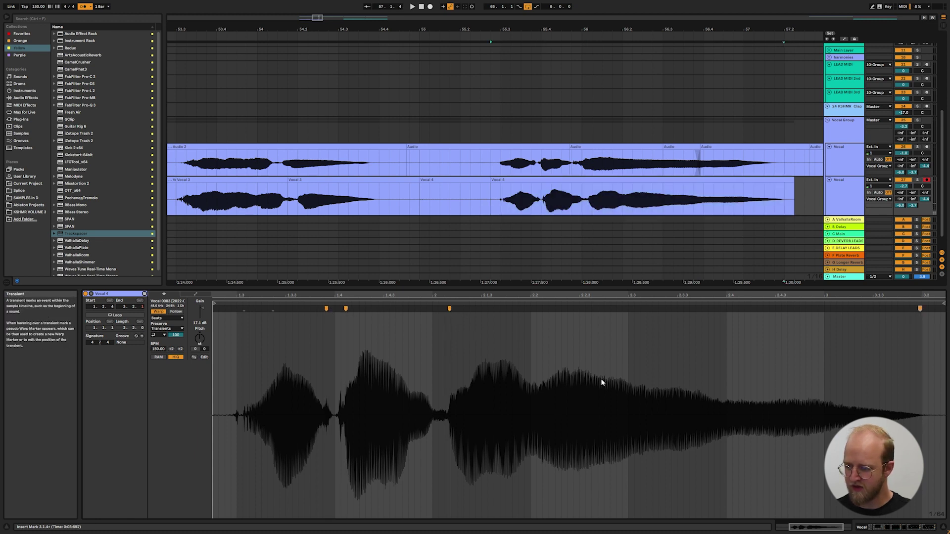
left_click_drag(451, 308, 421, 321)
key("space")
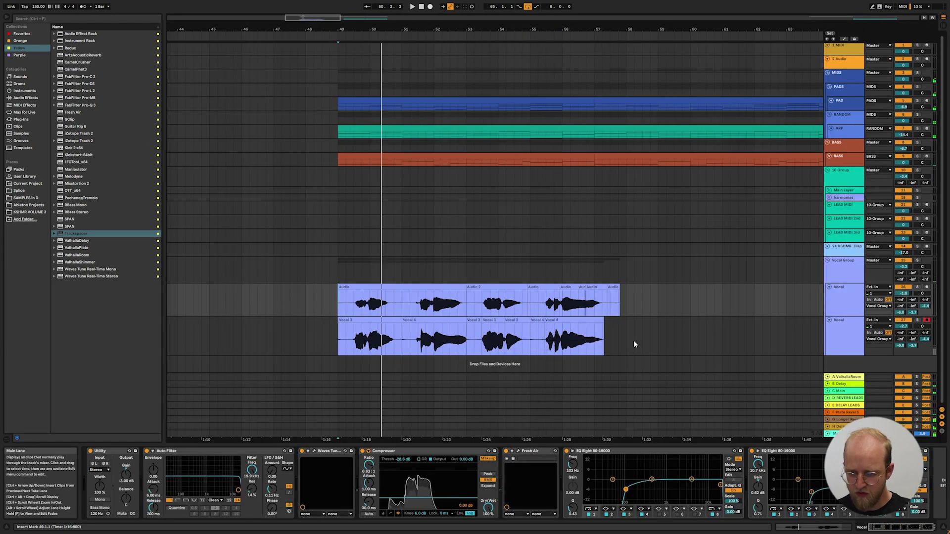
Step: Play both vocal layers with the arrangement and lower the Vocal Group's volume
left_click_drag(632, 343, 343, 309)
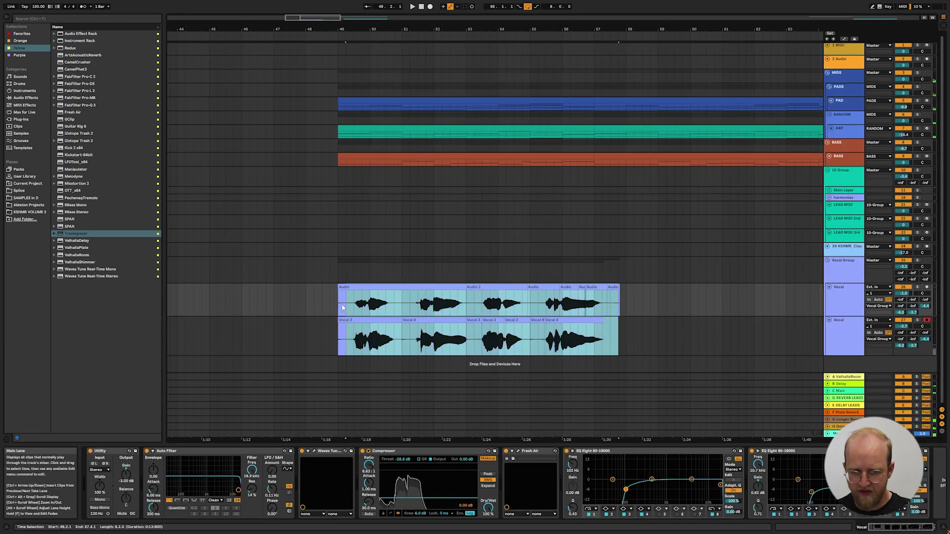
scroll(355, 305, "up", 3)
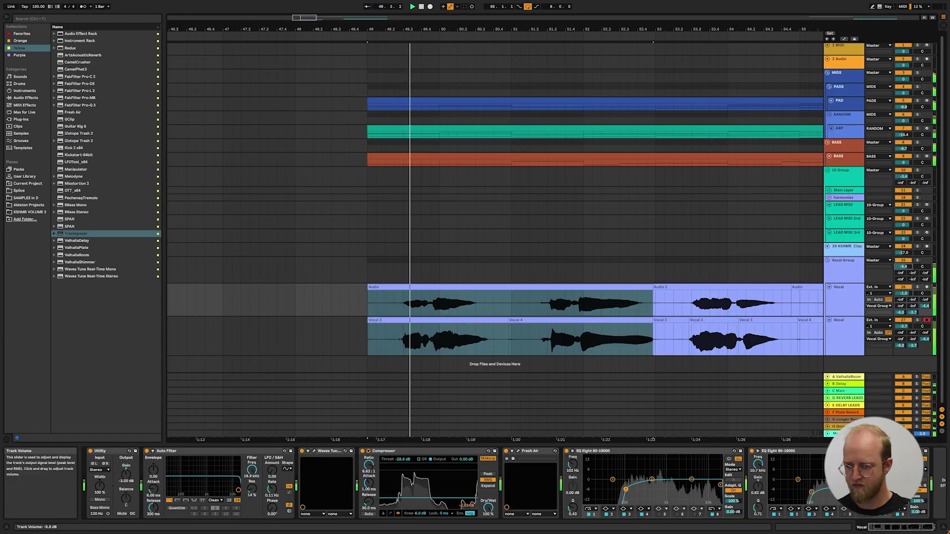
left_click_drag(903, 267, 902, 283)
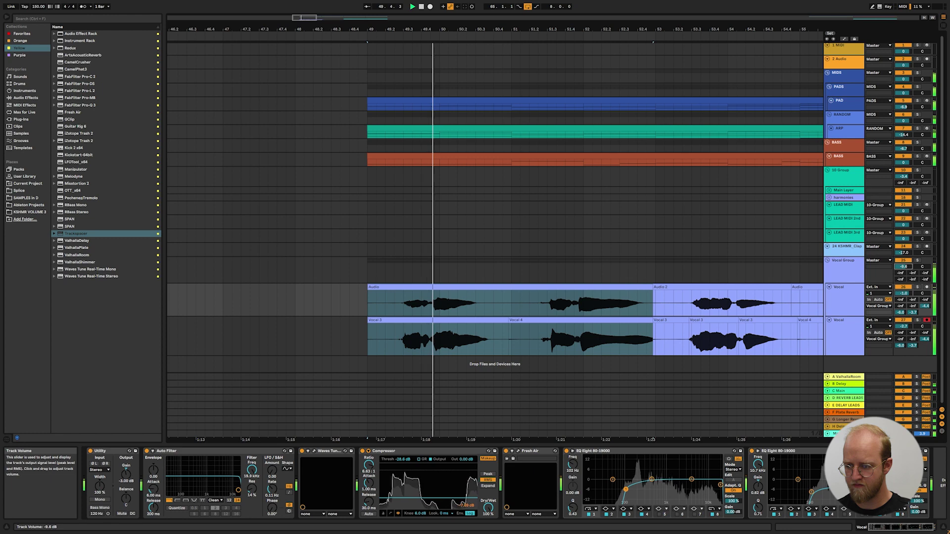
Step: Add a third audio track inside the Vocal Group, record the first two vocal phrases from bar 49 and open the recorded clip
left_click(856, 331)
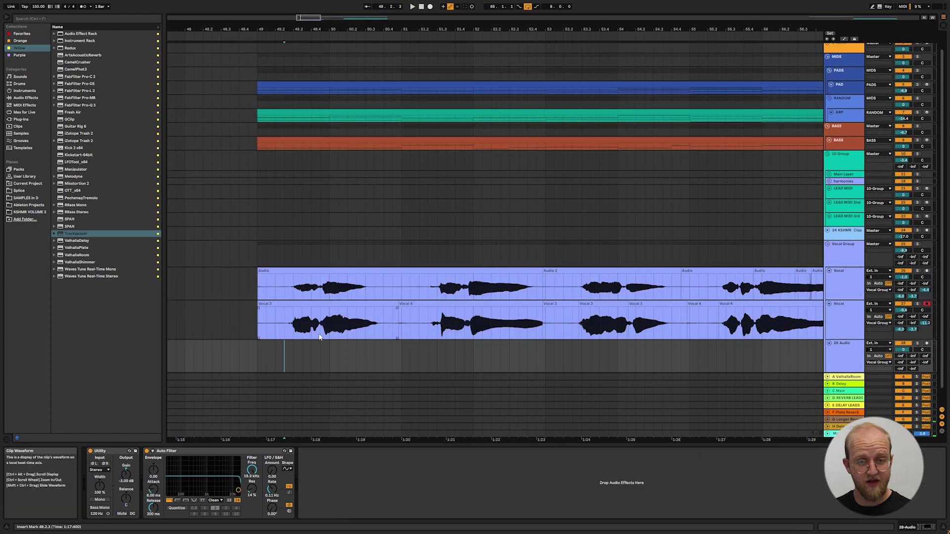
key("F9")
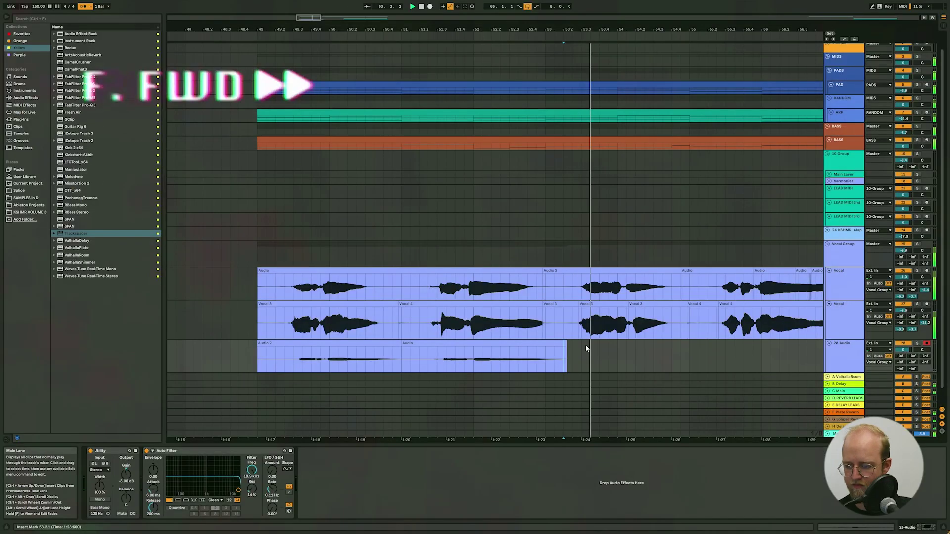
left_click(579, 324)
key("s")
key("space")
double_click(425, 344)
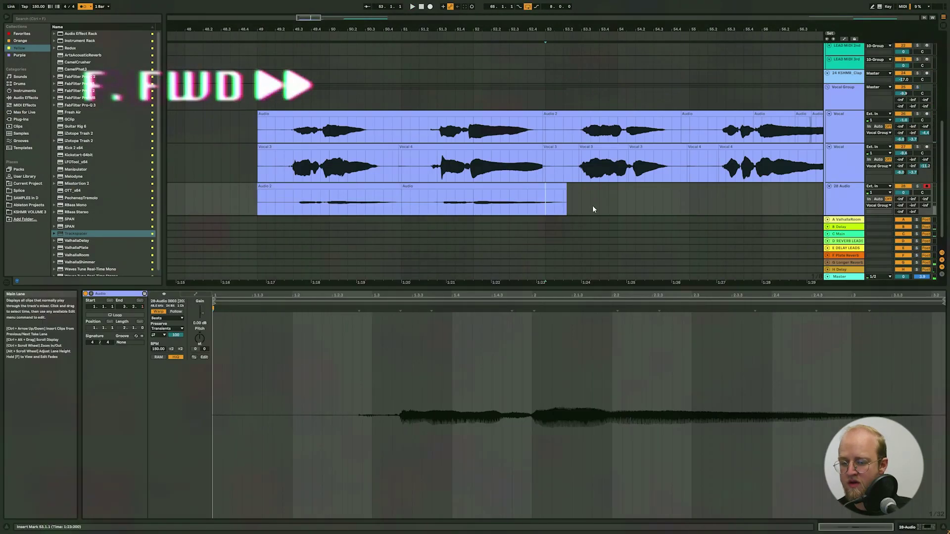
Step: Record the third vocal phrase on the new audio track from bar 53 and play back the take
left_click(549, 205)
key("F9")
key("space")
scroll(544, 188, "up", 2)
left_click(536, 198)
key("s")
scroll(540, 93, "up", 2)
key("space")
scroll(540, 93, "up", 2)
double_click(539, 68)
key("s")
left_click(246, 409)
scroll(247, 410, "up", 1)
Step: Record the last vocal phrase on the third vocal track from bar 55 and play it back
left_click(510, 341)
key("space")
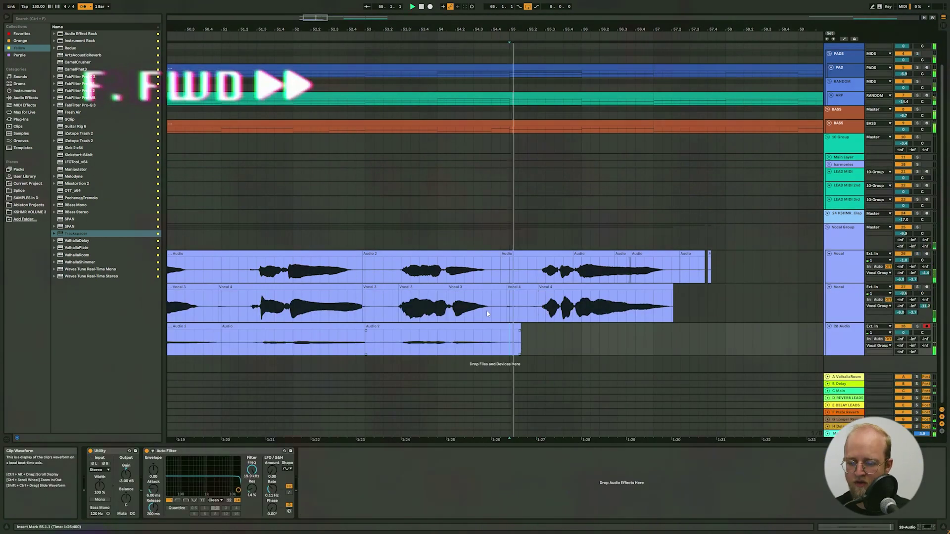
key("F9")
key("space")
key("space")
scroll(689, 341, "down", 3)
Step: Select the recorded clips on the third vocal track and raise their clip gain
left_click_drag(698, 341, 425, 341)
key("shift+Tab")
key("space")
key("space")
left_click_drag(199, 395, 199, 384)
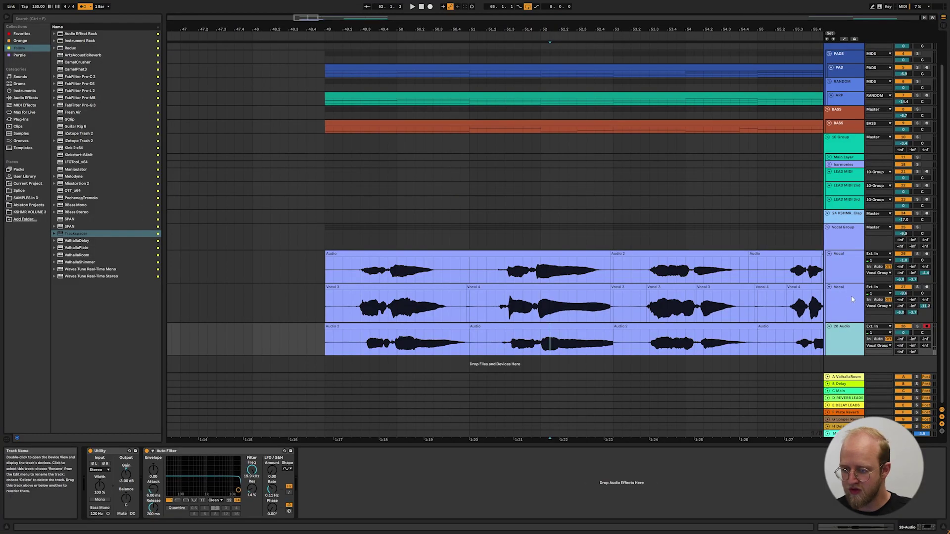
Step: Copy the second vocal track's effects chain onto the third vocal track and play the third track soloed from its second phrase
left_click(851, 299)
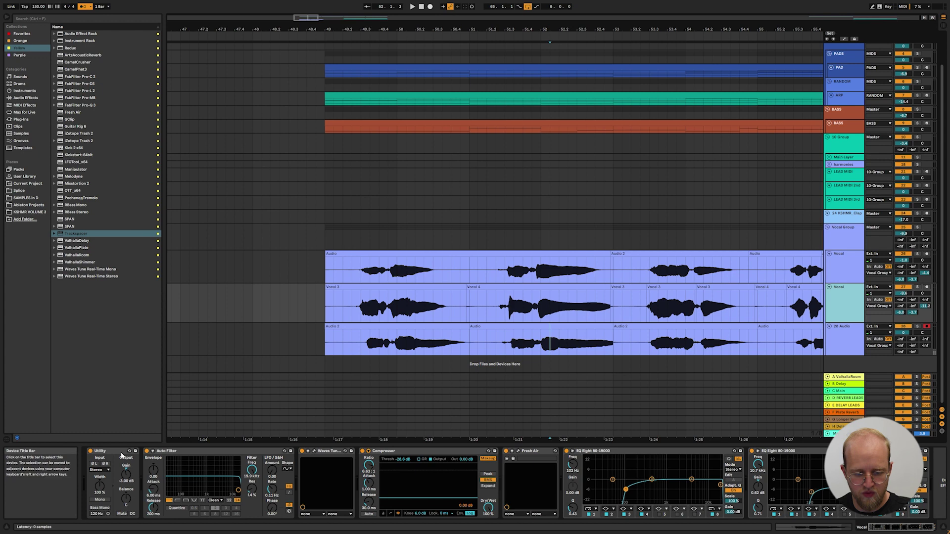
left_click(794, 452, "shift")
left_click(854, 340)
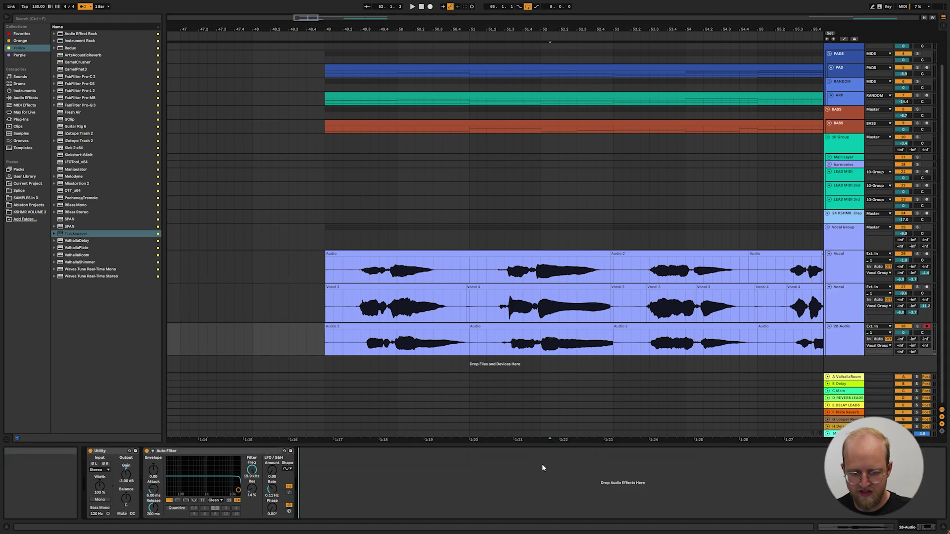
key("ctrl+v")
left_click(505, 342)
key("s")
key("space")
scroll(595, 346, "up", 3)
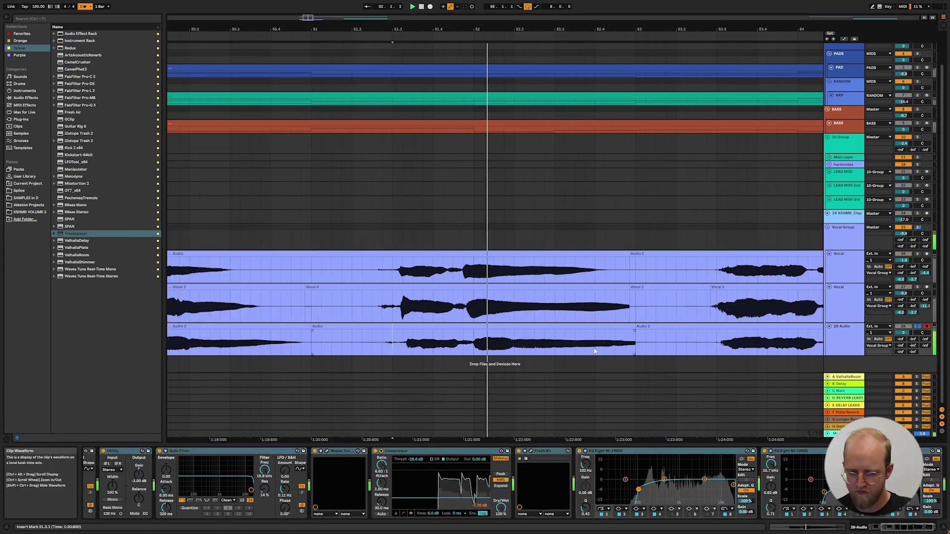
Step: Open Waves Tune Real-Time on the third vocal track and try to correct the pitch of the second phrase's long note
left_click(327, 451)
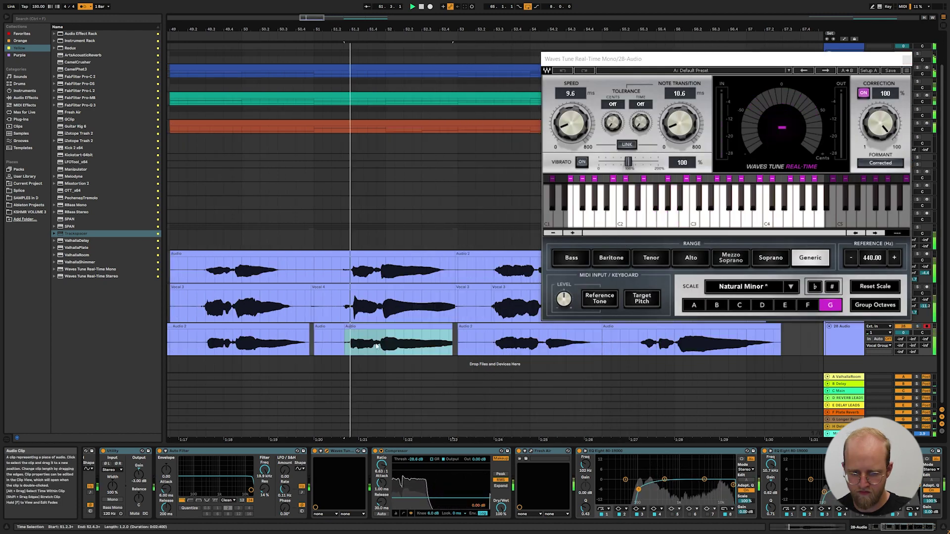
scroll(408, 346, "up", 3)
key("space")
left_click(373, 345)
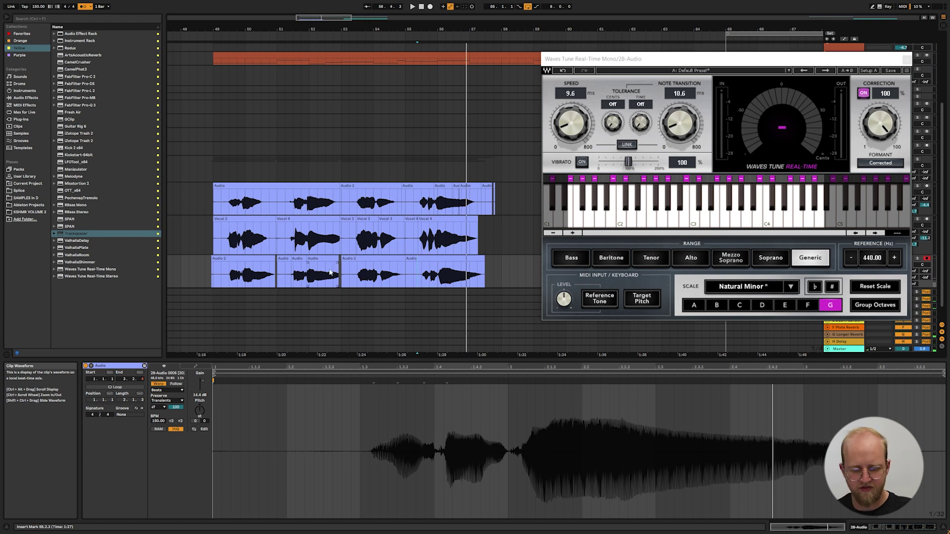
scroll(328, 273, "up", 3)
left_click_drag(284, 276, 343, 278)
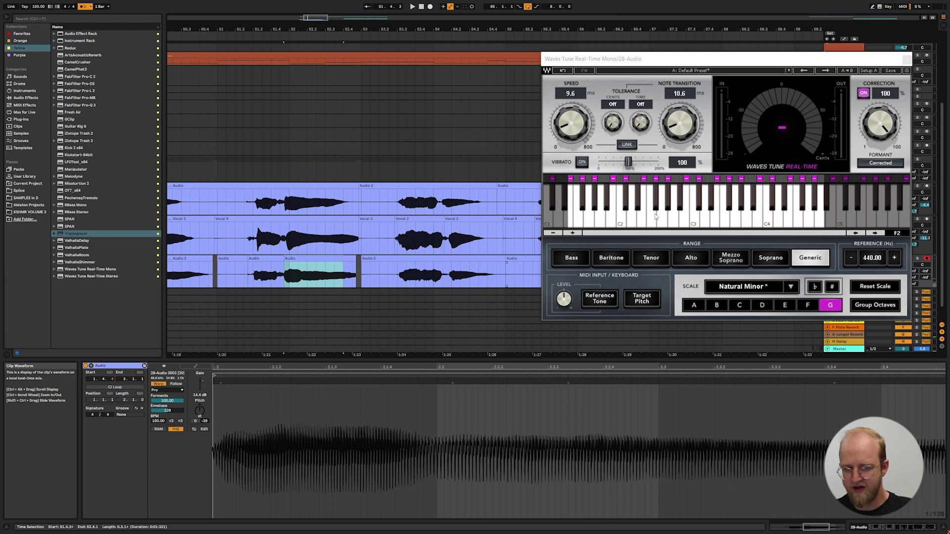
scroll(351, 272, "right", 5)
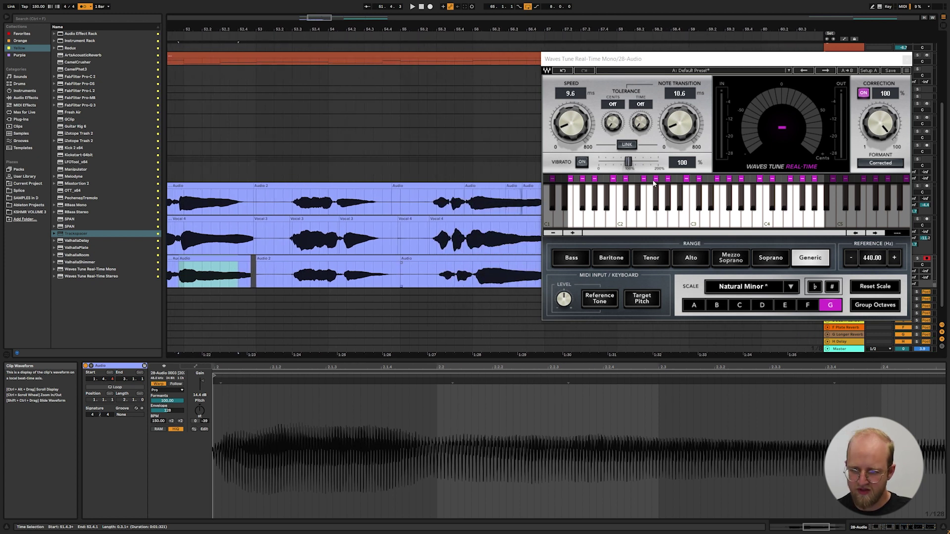
scroll(389, 289, "down", 3)
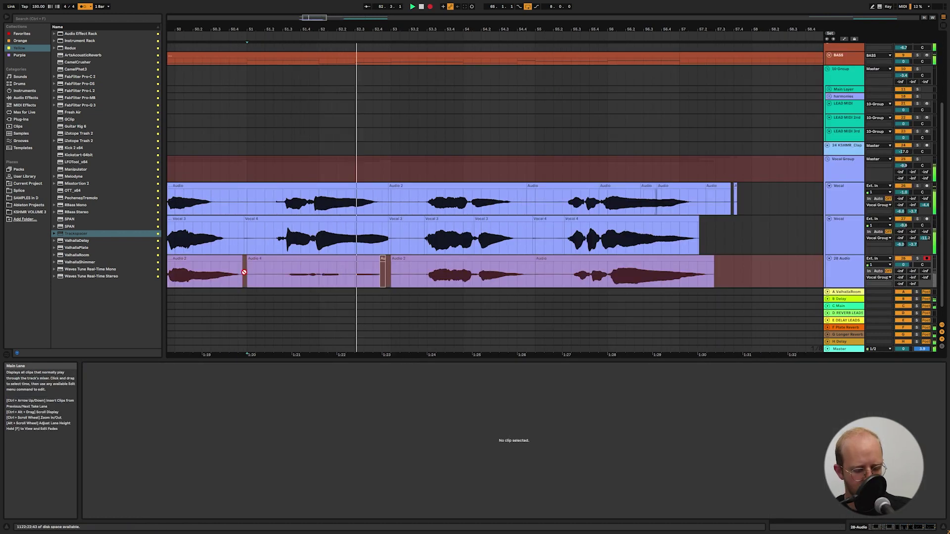
Step: Re-record the second vocal phrase on the third vocal track, with 14.4 dB clip gain, and play it back
left_click(244, 272)
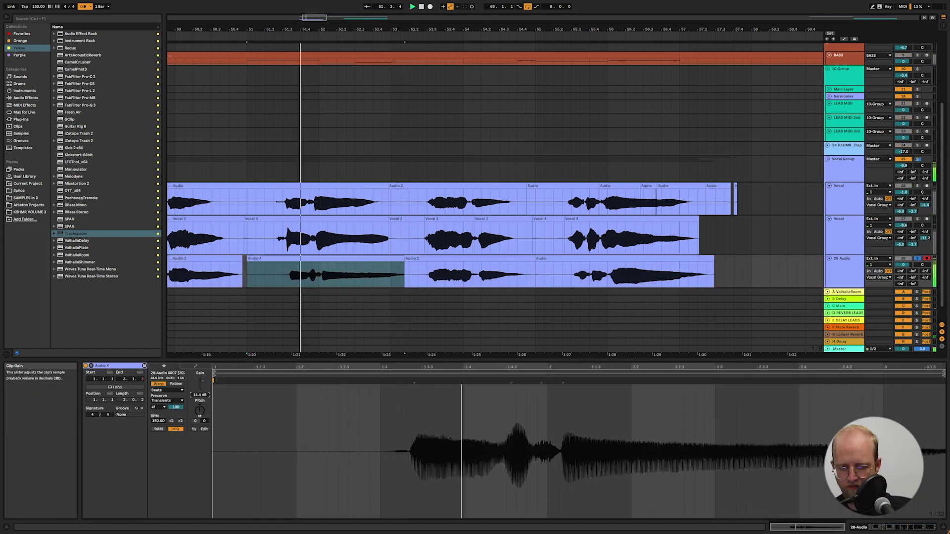
scroll(312, 292, "up", 3)
scroll(379, 262, "down", 3)
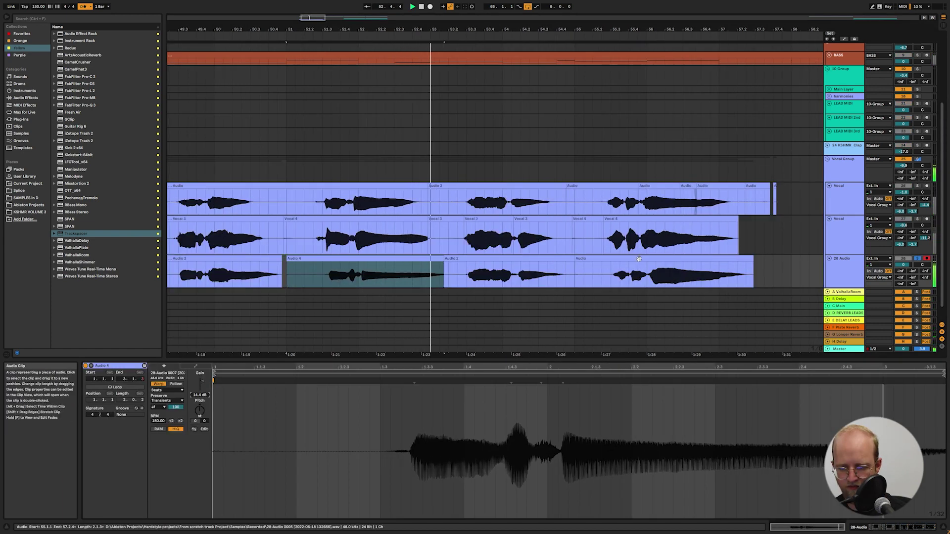
scroll(379, 263, "down", 3)
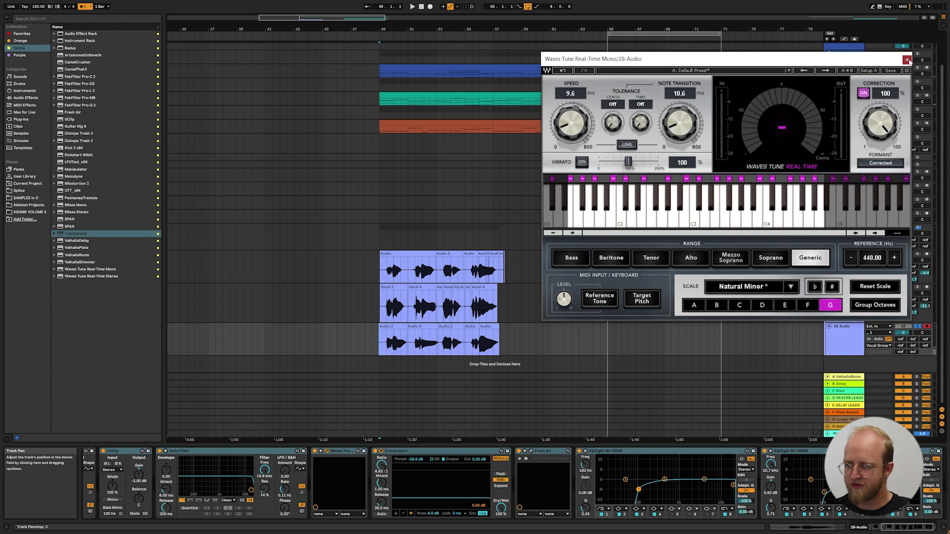
Step: Close Waves Tune Real-Time, play back the layered vocals and lower the third vocal track's volume to about -11.5 dB
left_click(906, 60)
scroll(416, 307, "up", 3)
key("space")
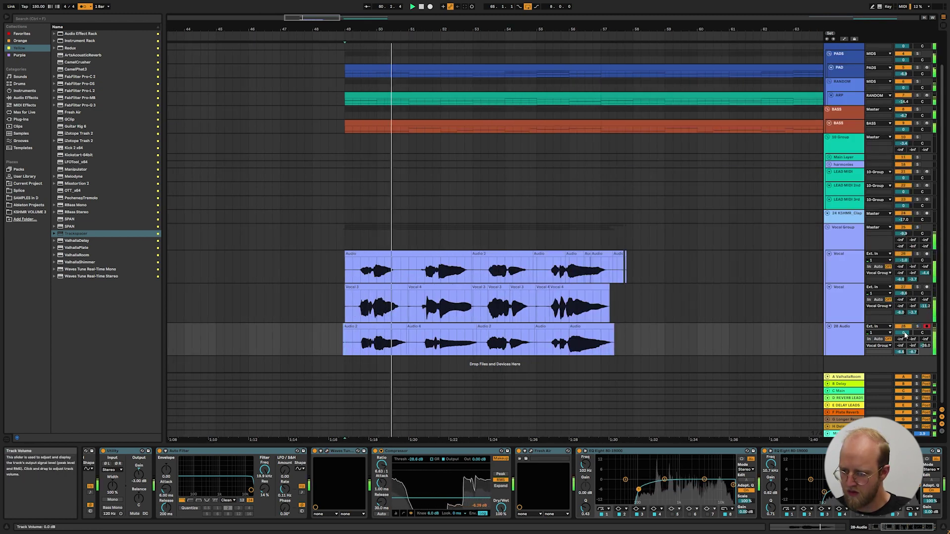
key("space")
left_click_drag(904, 334, 904, 350)
key("space")
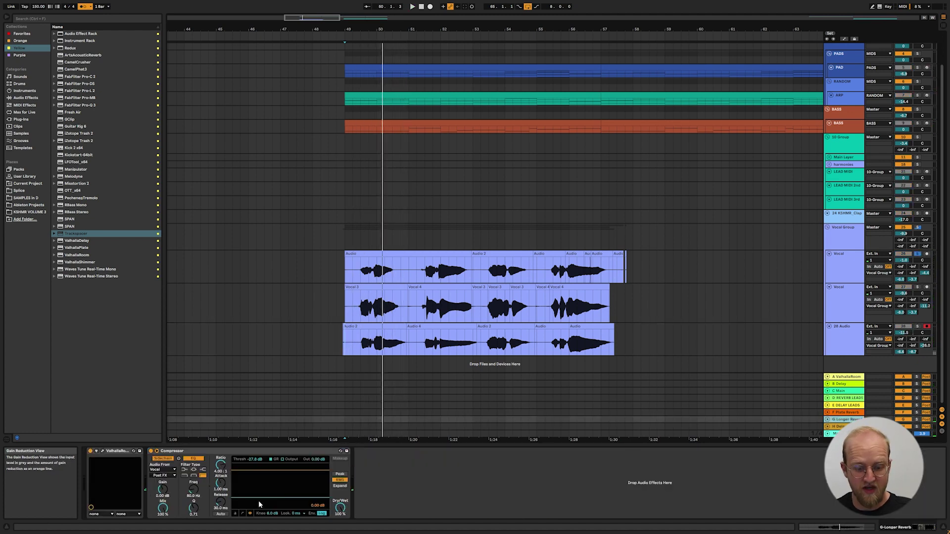
Step: Review the longer reverb return's sidechain compressor during vocal playback and lower the delay return's compressor threshold to about -29.4 dB
left_click(850, 229)
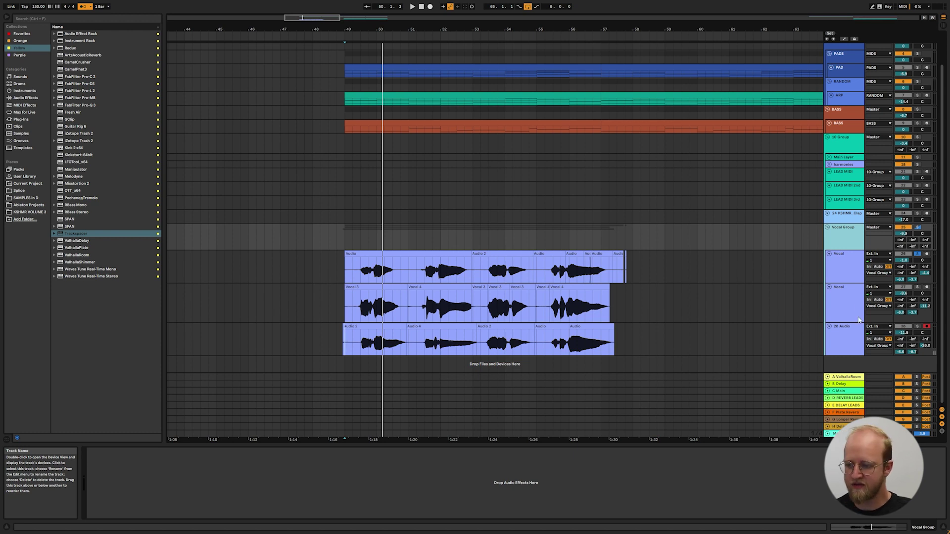
left_click(859, 270)
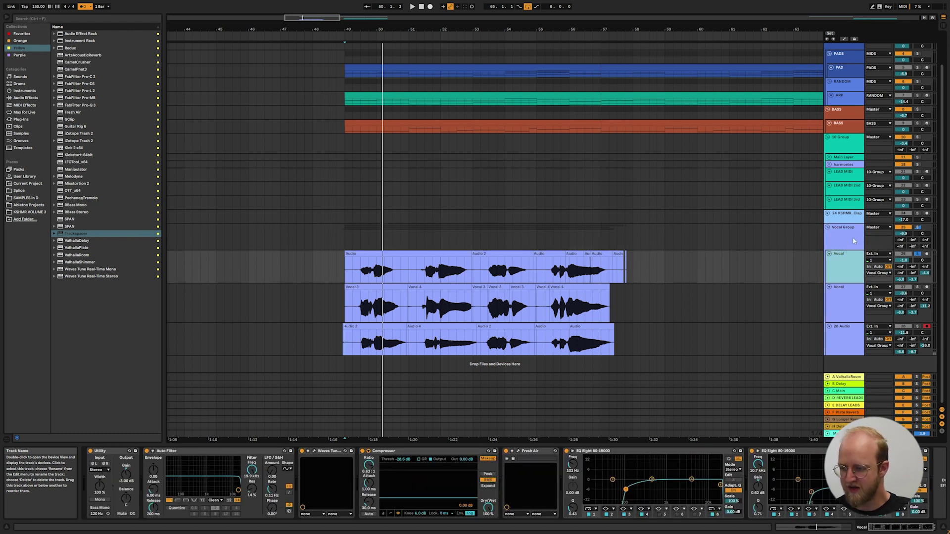
key("space")
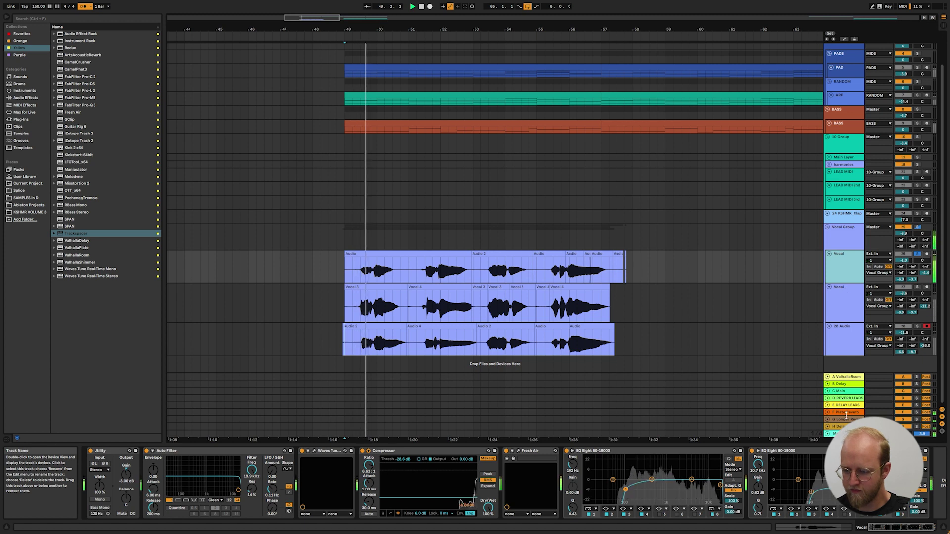
left_click(847, 418)
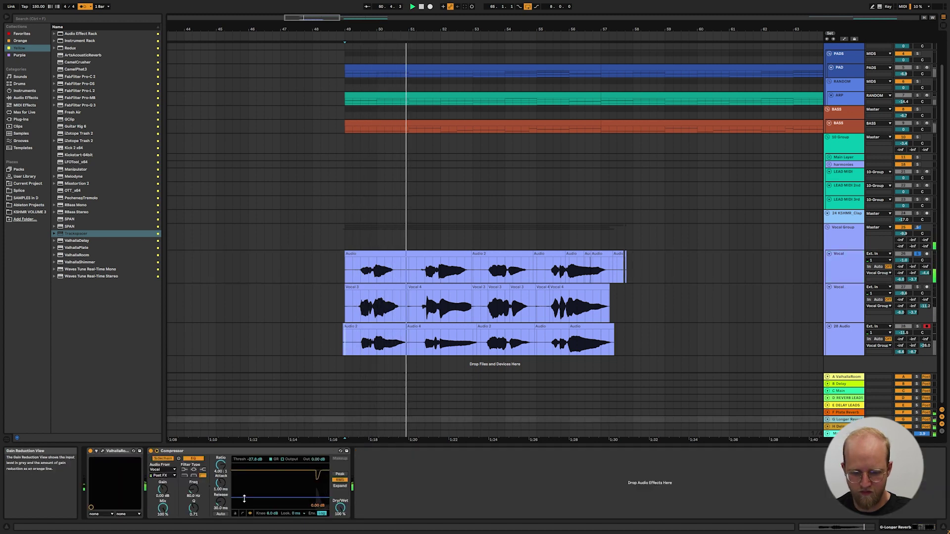
left_click(841, 427)
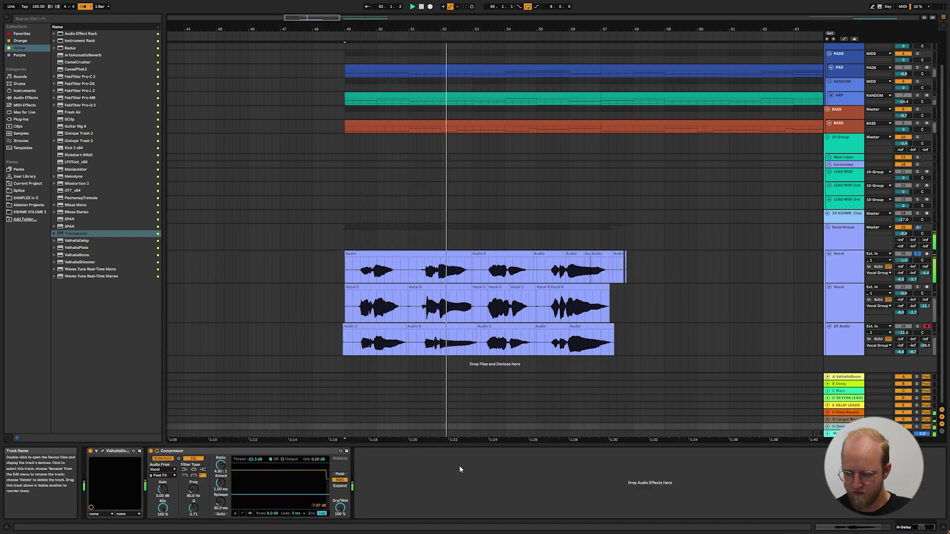
left_click_drag(287, 493, 289, 498)
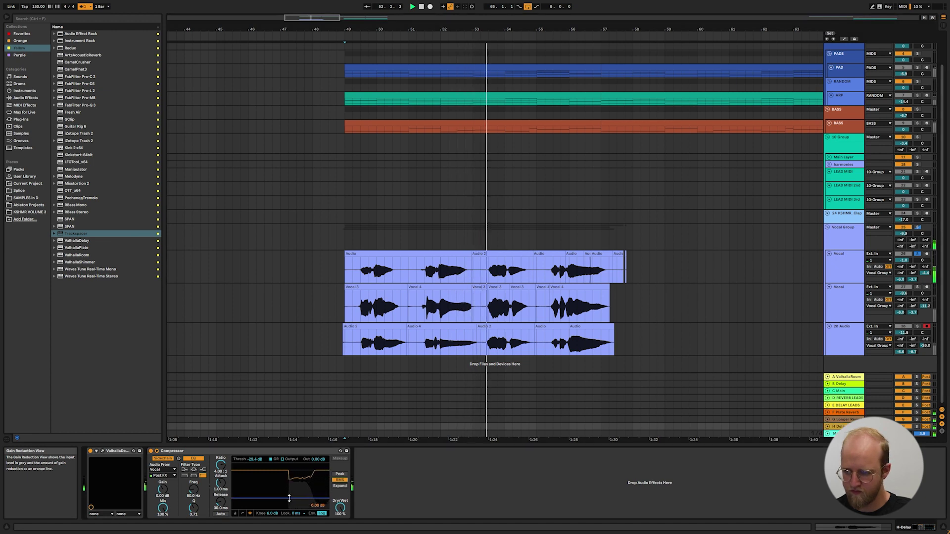
Step: Repeat the two backing vocal layers from bar 57 and record new main vocal phrases across bars 57 to 65
left_click(250, 269)
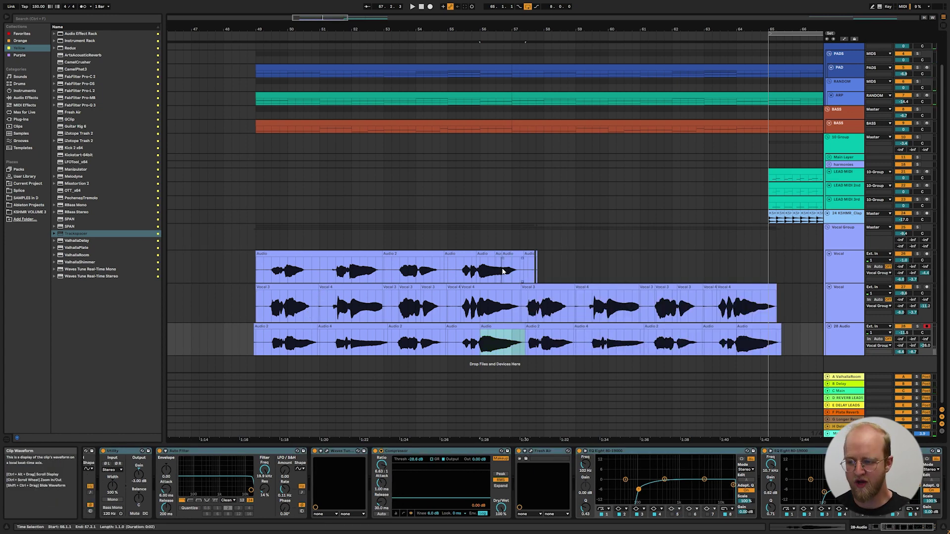
left_click(502, 271)
key("ctrl+t")
key("F9")
left_click_drag(748, 289, 748, 256)
Step: Set Fresh Air on the second vocal track to Mid Air 44 and High Air about 73, and open Fresh Air on the third vocal track
left_click(843, 313)
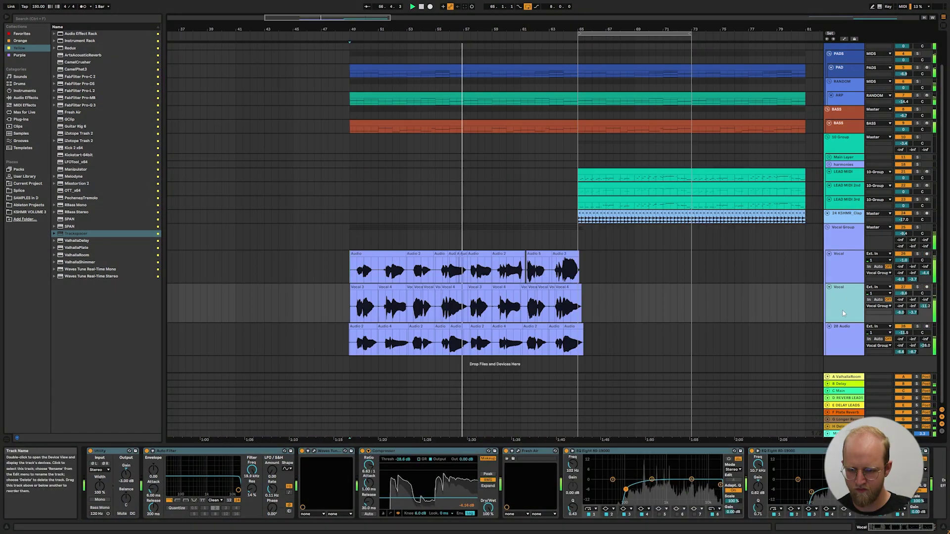
left_click(859, 273)
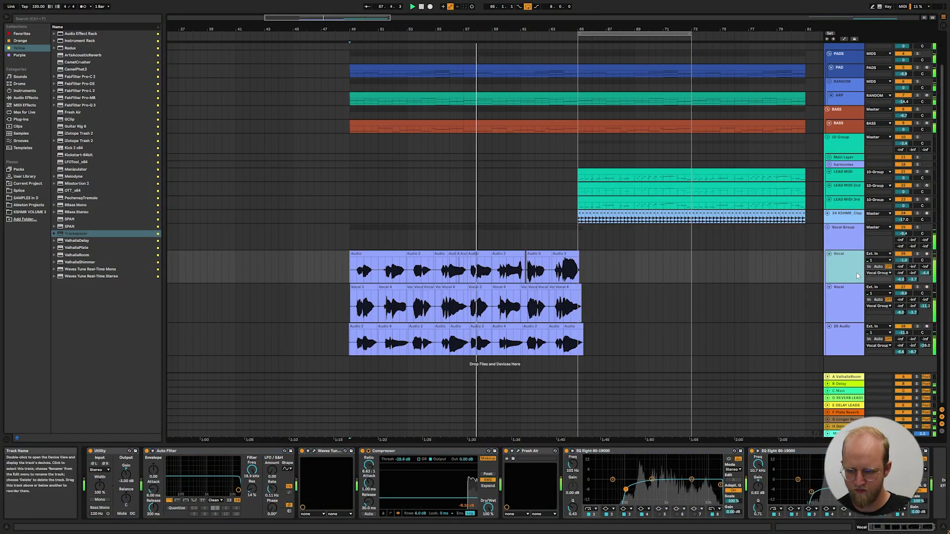
left_click(852, 302)
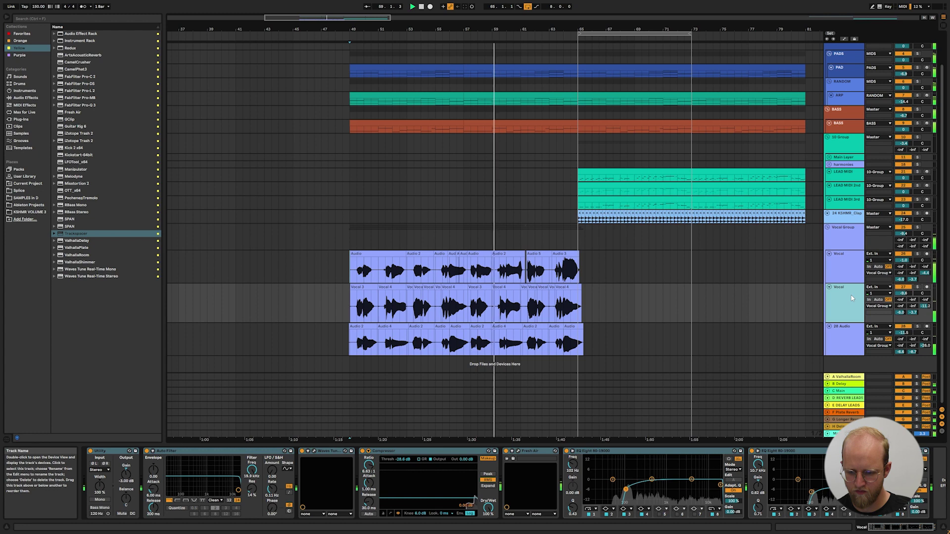
double_click(537, 450)
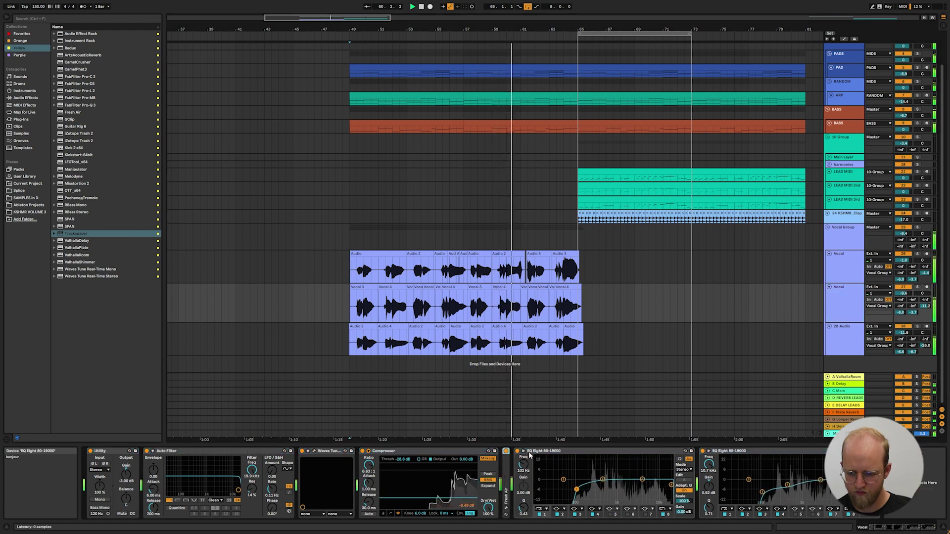
double_click(506, 472)
left_click(518, 451)
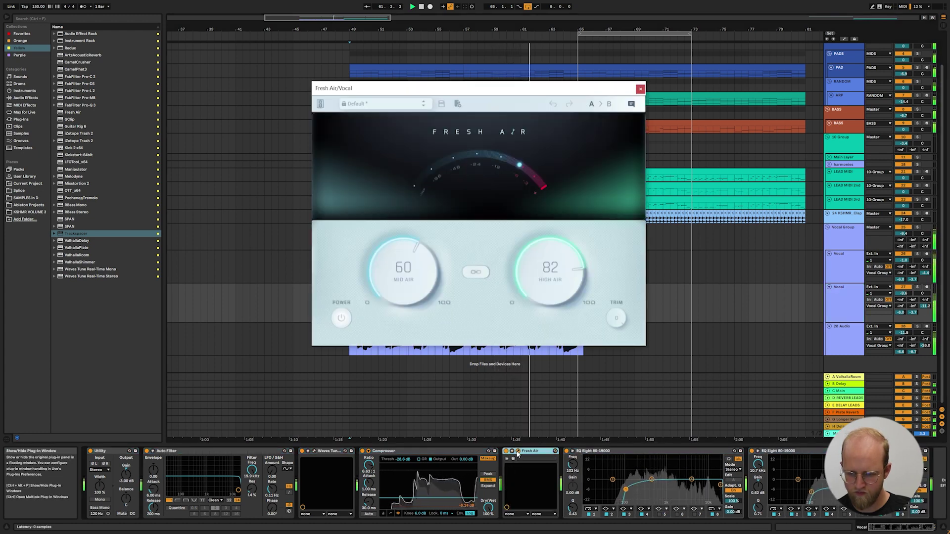
left_click_drag(426, 284, 426, 299)
left_click_drag(543, 275, 543, 284)
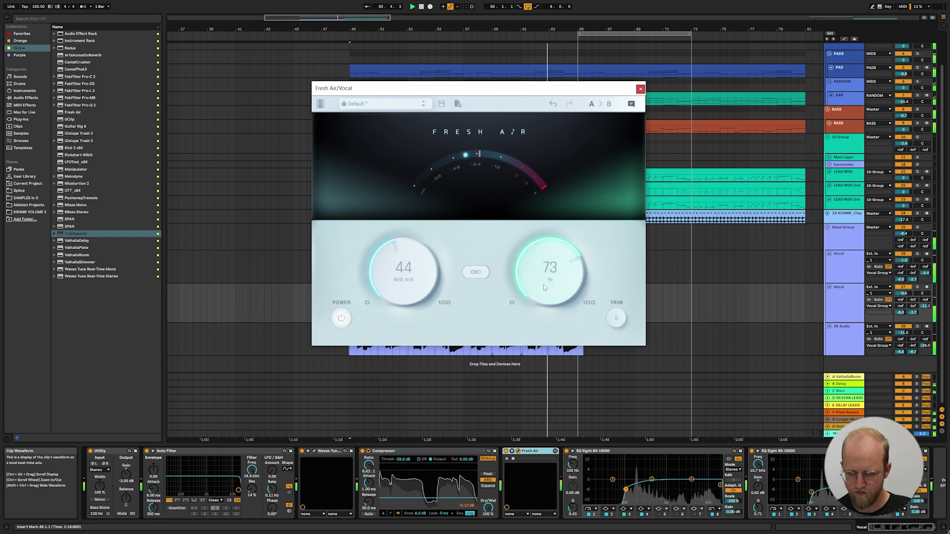
left_click(640, 89)
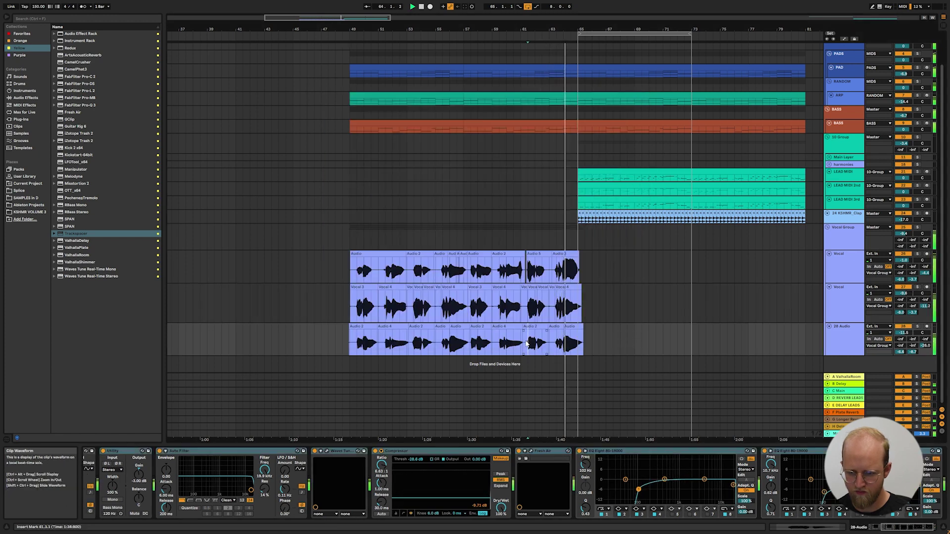
left_click(532, 452)
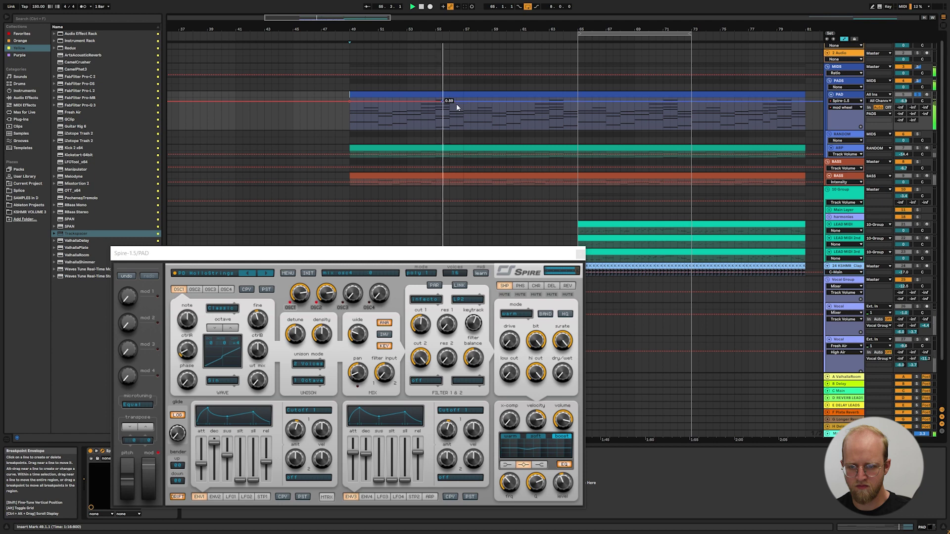
Step: Automate the PAD's Spire mod wheel and the frequency of a newly added Auto Filter across bars 49 to 65
left_click_drag(456, 106, 456, 112)
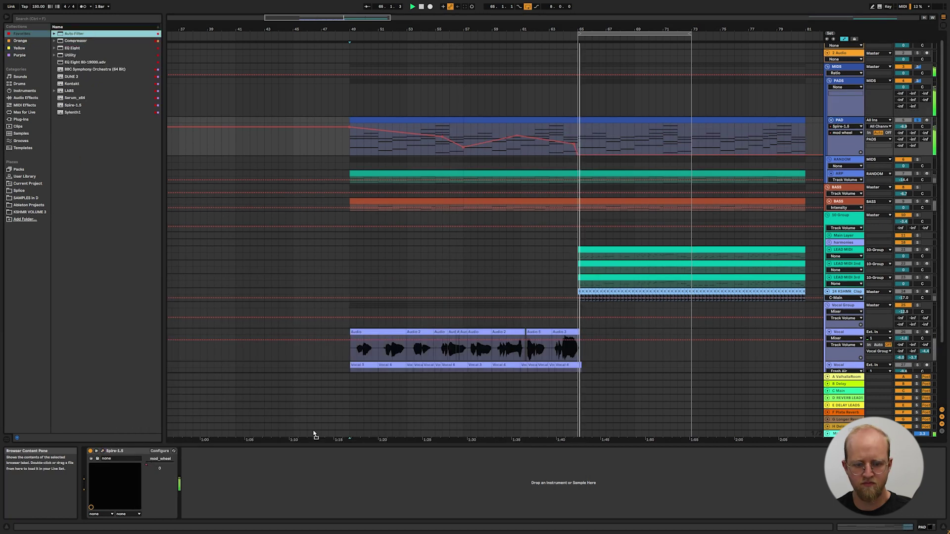
left_click_drag(299, 462, 297, 461)
key("space")
key("space")
left_click(290, 471)
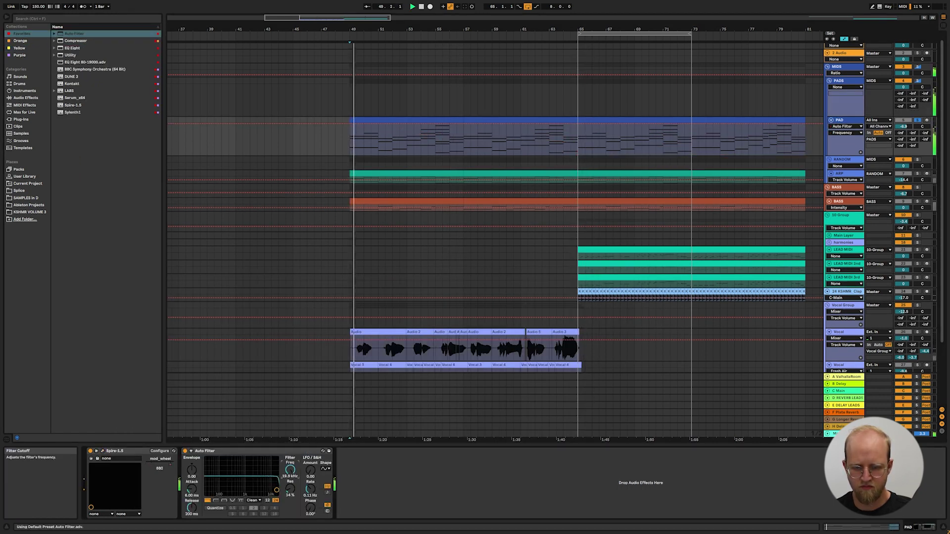
left_click_drag(349, 126, 349, 142)
left_click_drag(435, 141, 463, 142)
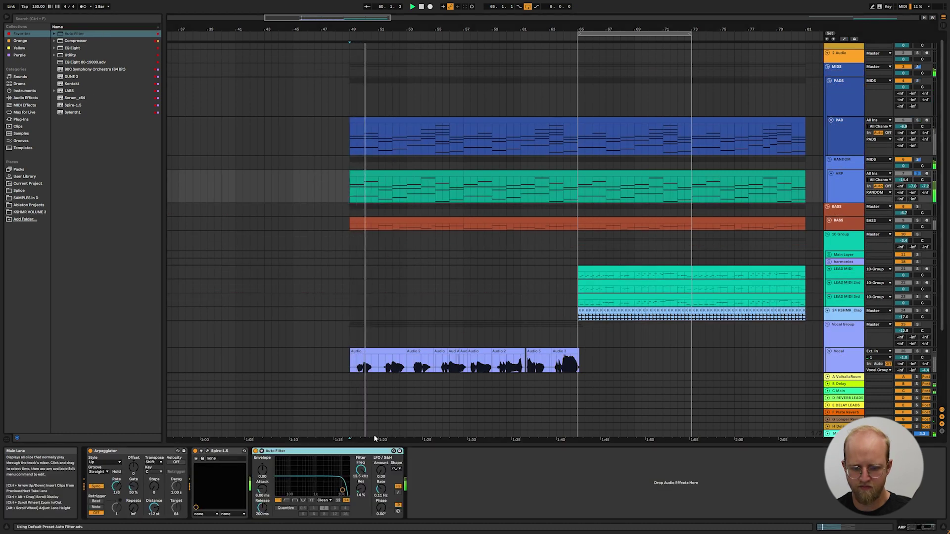
Step: Automate the ARP track's Auto Filter frequency to rise from bar 49 to about bar 63 and fall towards bar 65
key("a")
left_click_drag(348, 179, 547, 181)
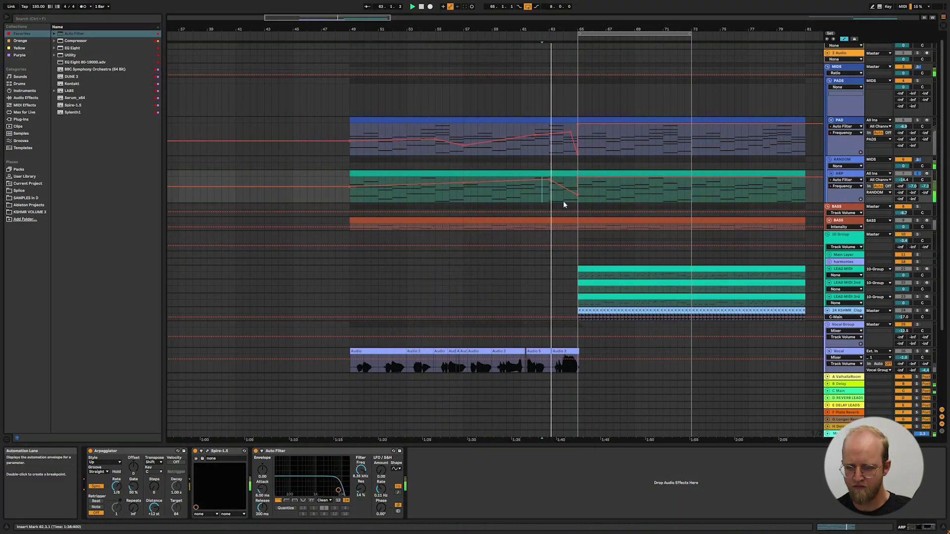
key("a")
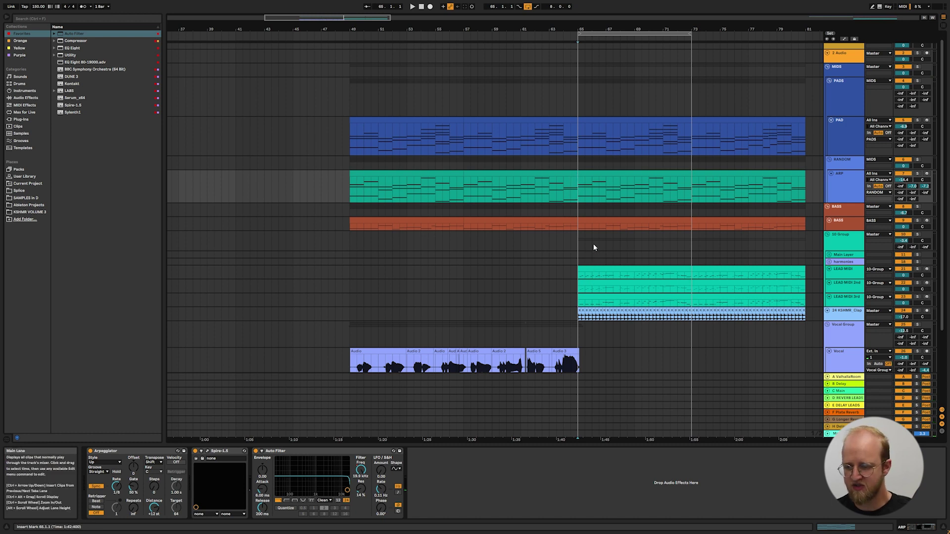
Step: Automate the ARP track's Arpeggiator synced rate to change from 1/8 to 1/16 at bar 65
left_click_drag(626, 197, 690, 198)
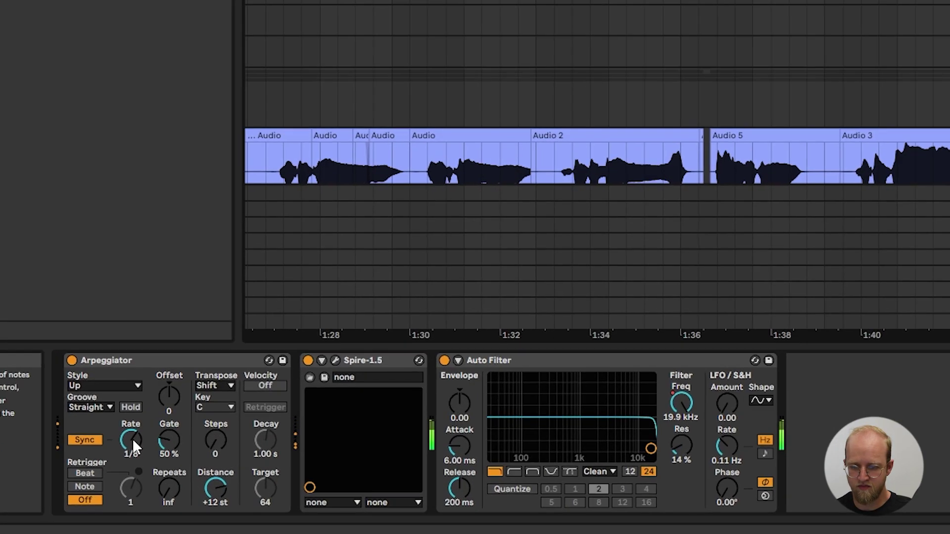
left_click_drag(117, 487, 117, 505)
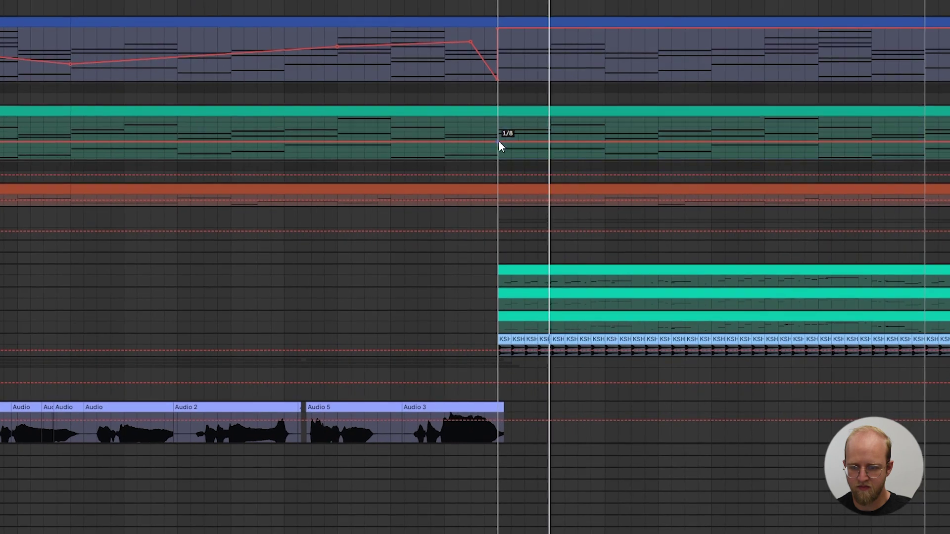
mouse_move(497, 143)
left_mouse_down()
mouse_move(498, 130)
mouse_move(498, 147)
left_mouse_up()
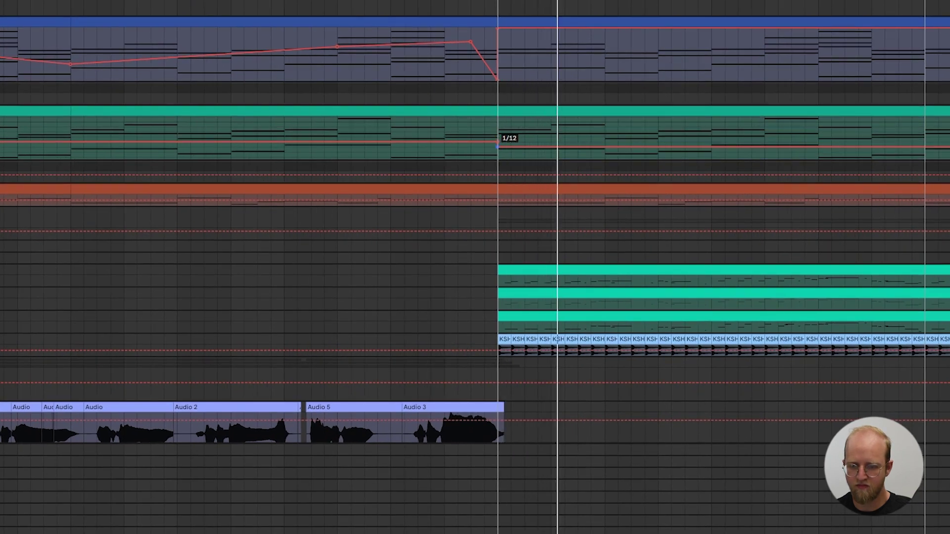
left_click_drag(497, 147, 497, 152)
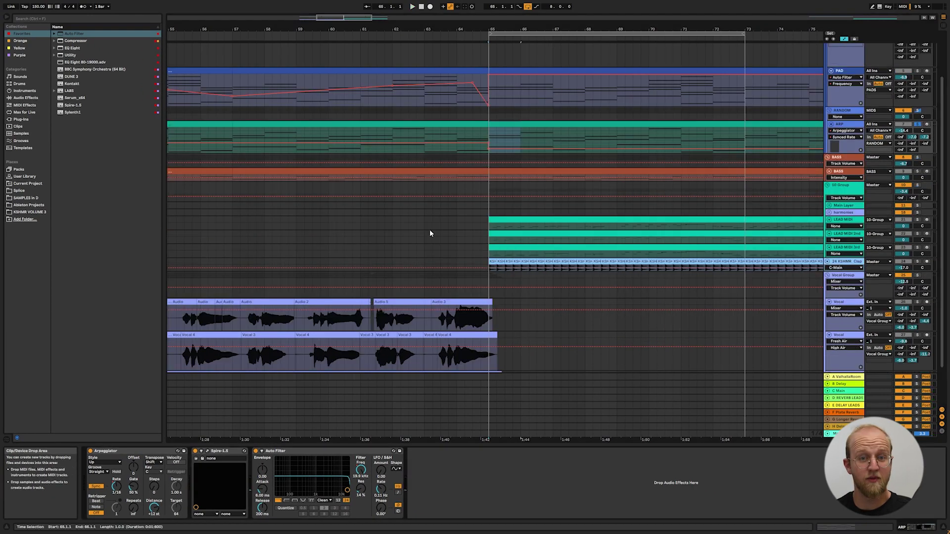
Step: Open the ARP clip that starts at bar 65 and duplicate notes of its first two chords into a higher register
double_click(530, 130)
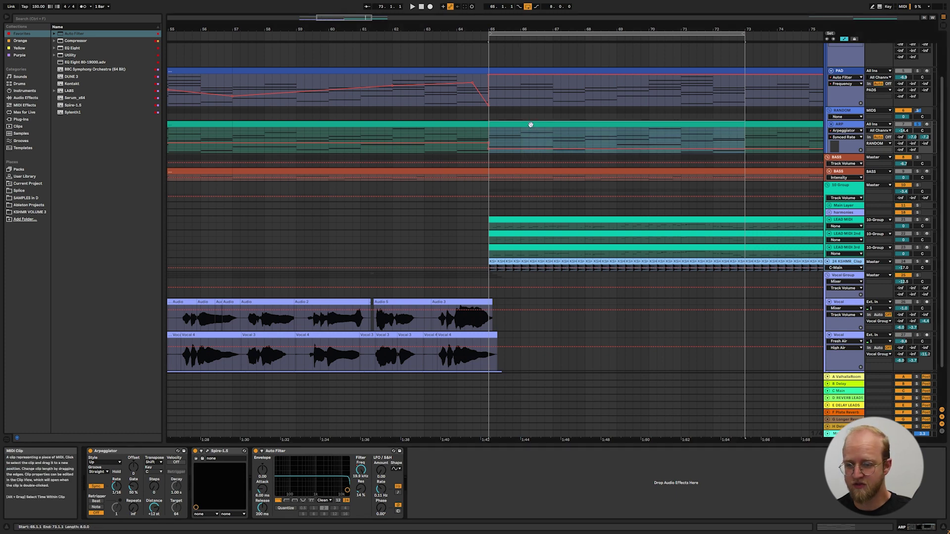
scroll(274, 479, "up", 2)
left_click_drag(269, 432, 269, 347)
key("space")
scroll(337, 401, "up", 1)
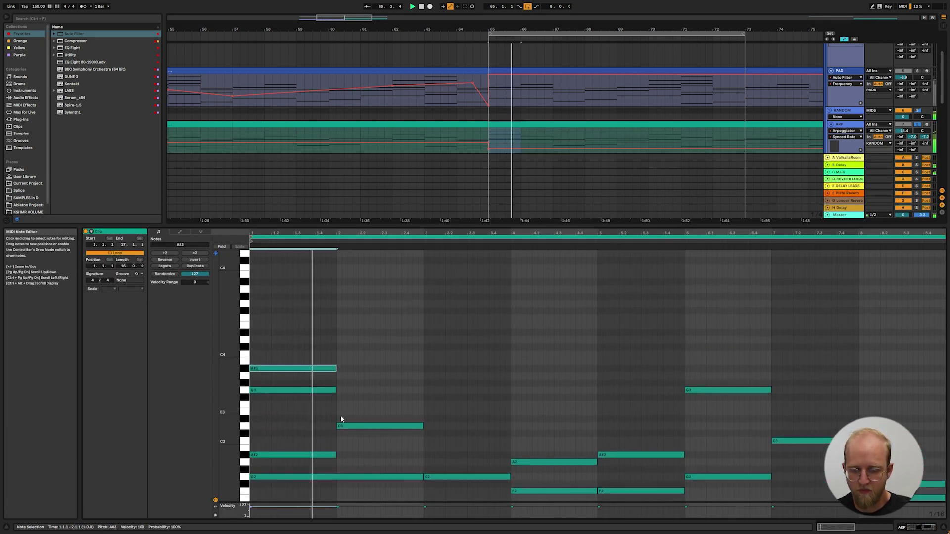
left_click_drag(376, 425, 376, 338)
left_click_drag(376, 338, 375, 367)
scroll(435, 378, "down", 1)
scroll(446, 395, "down", 1)
Step: Duplicate notes of the following chords in the ARP clip higher up, through its seventh bar, and listen to the transition
left_click_drag(467, 439, 467, 353)
left_click_drag(467, 352, 467, 295)
left_click_drag(549, 424, 549, 338)
left_click_drag(638, 453, 638, 366)
scroll(683, 395, "down", 4)
scroll(717, 396, "up", 4)
left_click_drag(783, 389, 784, 301)
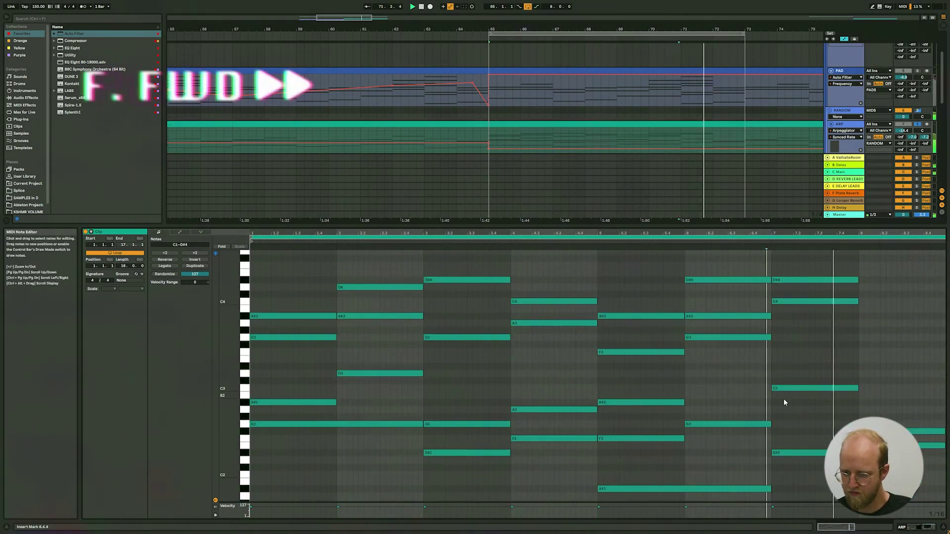
key("shift+Tab")
left_click(427, 133)
key("space")
key("space")
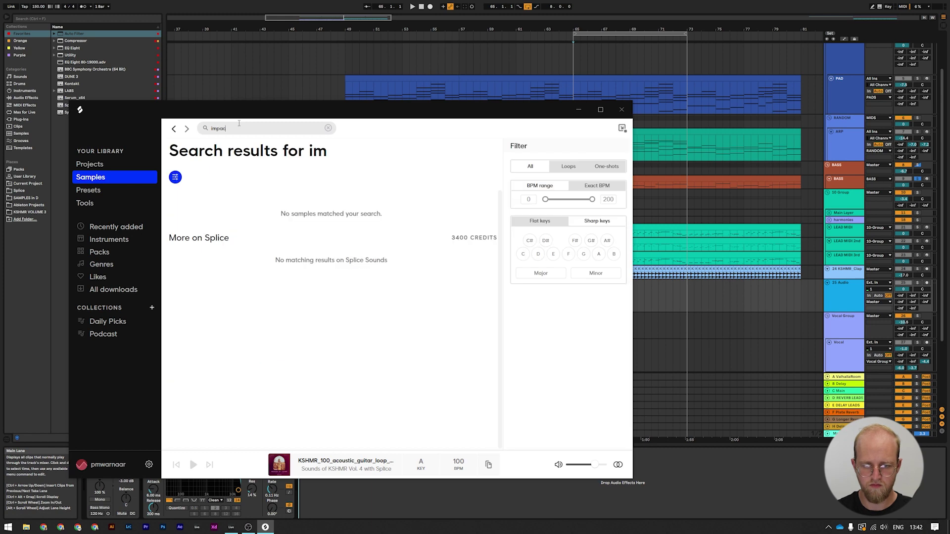
Step: Search Splice for "impact" and place KSHMR_fx_impact_clean_epic on a new audio track so that it hits at bar 65
type("pact")
left_click(177, 291)
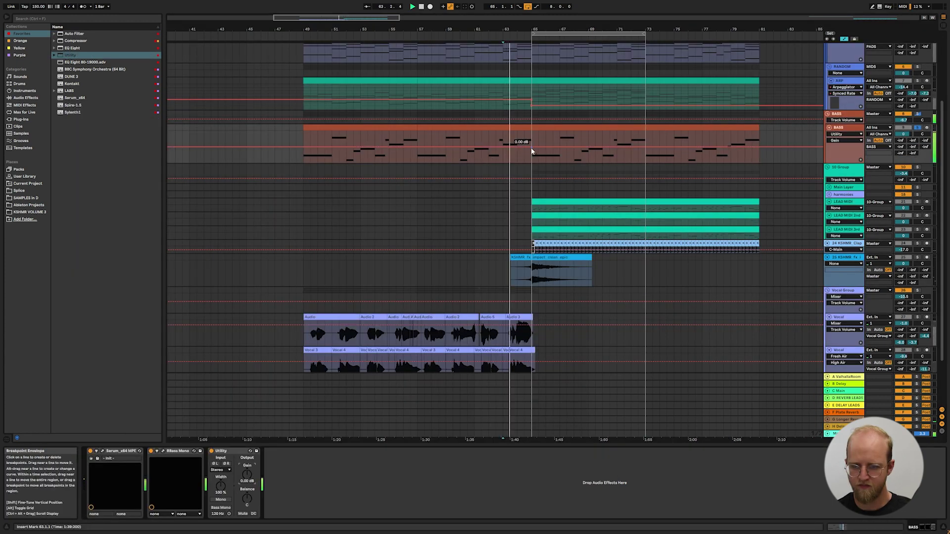
Step: Automate the BASS track's Utility gain so it is reduced before bar 65 and back at 0.00 dB from bar 65
left_click(531, 147)
left_click(503, 148)
left_click_drag(517, 147, 533, 153)
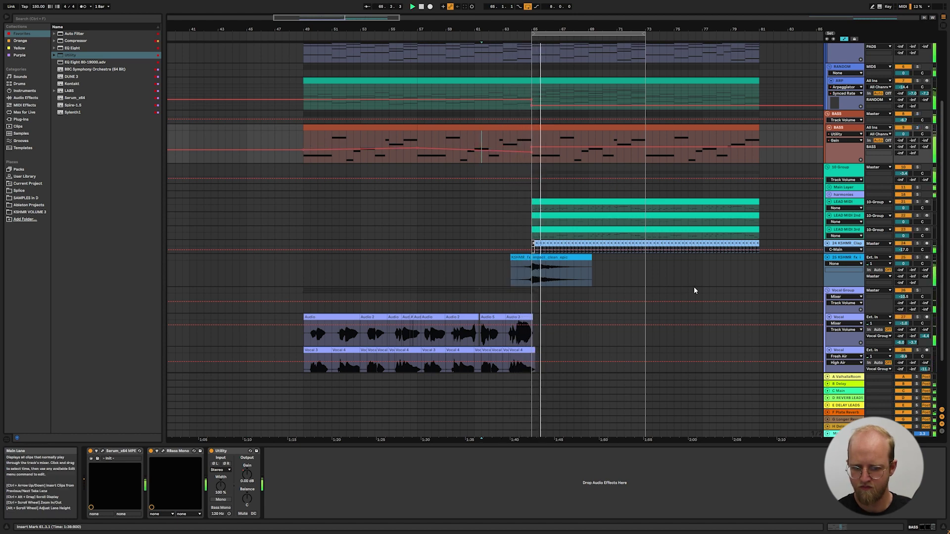
key("a")
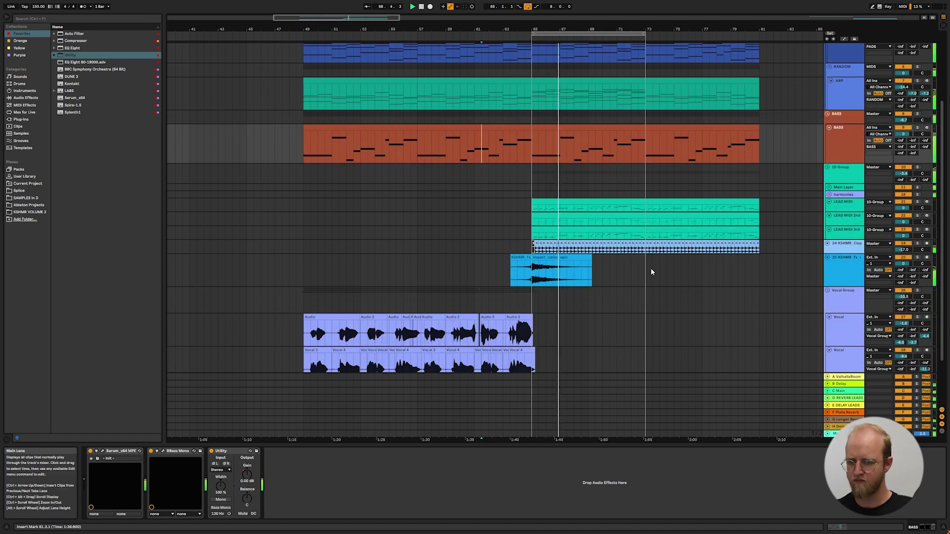
Step: Insert a MIDI track below LEAD MIDI 3rd, load Sylenth1 on it and place the lead melody across bars 65 to 73
left_click(529, 238)
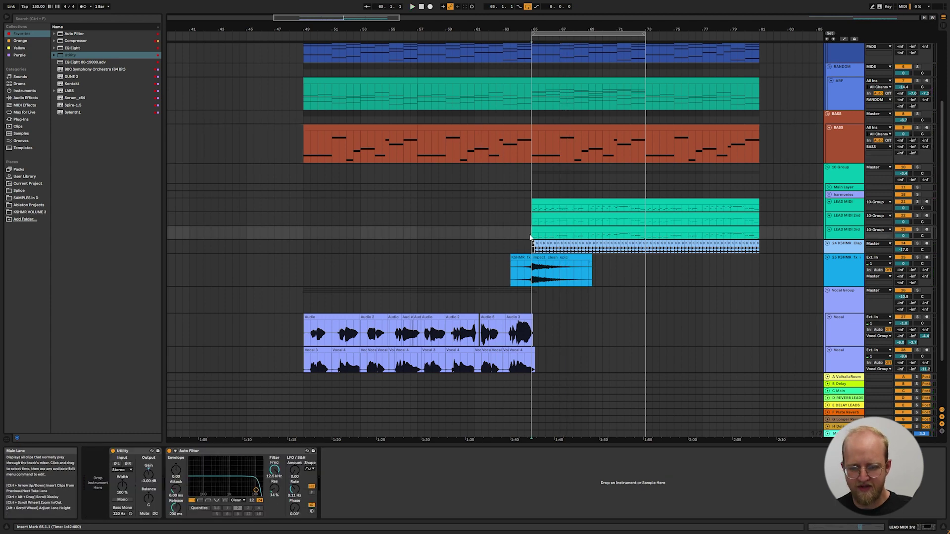
key("ctrl+shift+t")
scroll(476, 183, "up", 2)
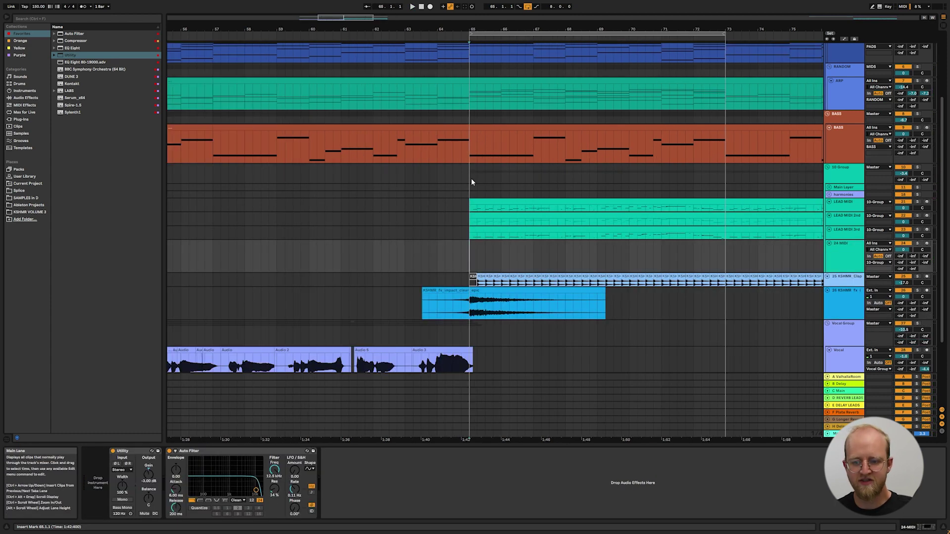
left_click(471, 180)
key("space")
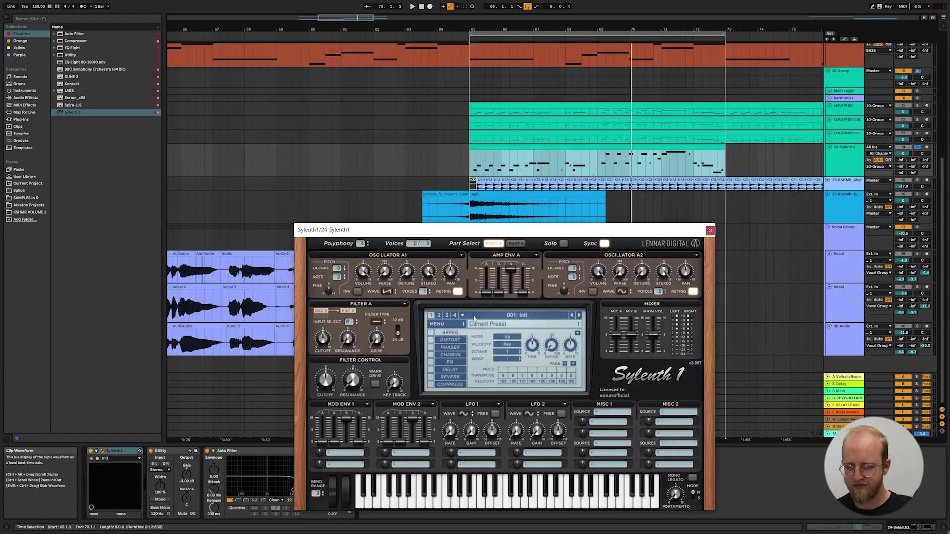
Step: Load the 052: LD Follow preset in Sylenth1 and audition it with the lead melody
left_click(479, 325)
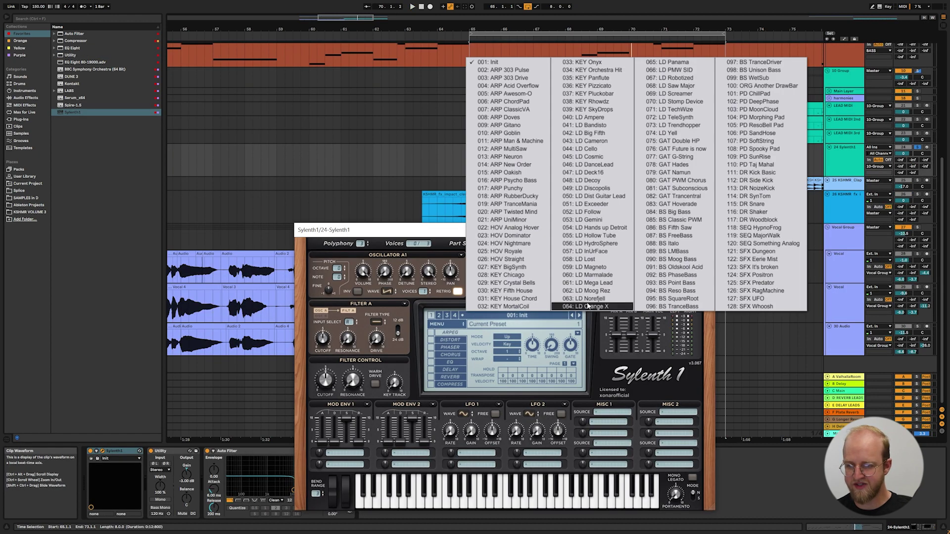
left_click(591, 212)
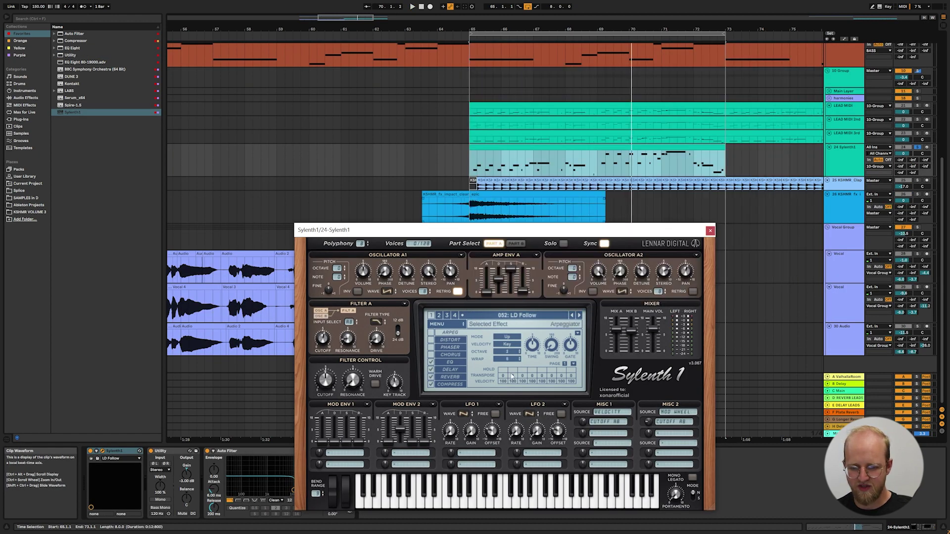
left_click_drag(522, 230, 623, 201)
key("space")
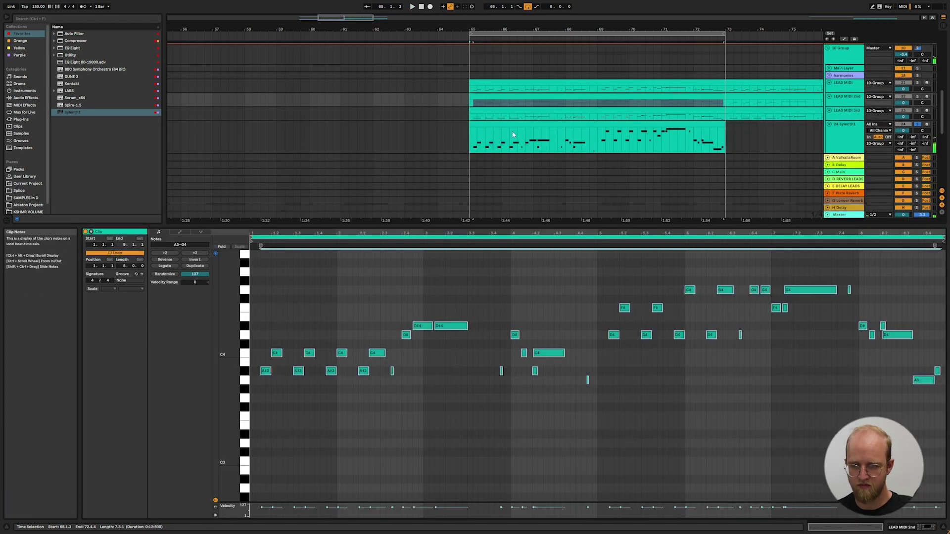
Step: Copy the harmony notes from LEAD MIDI 2nd and LEAD MIDI 3rd into the Sylenth1 clip, aligned with the melody
left_click(251, 446)
key("ctrl+v")
left_click(618, 110)
left_click(383, 445)
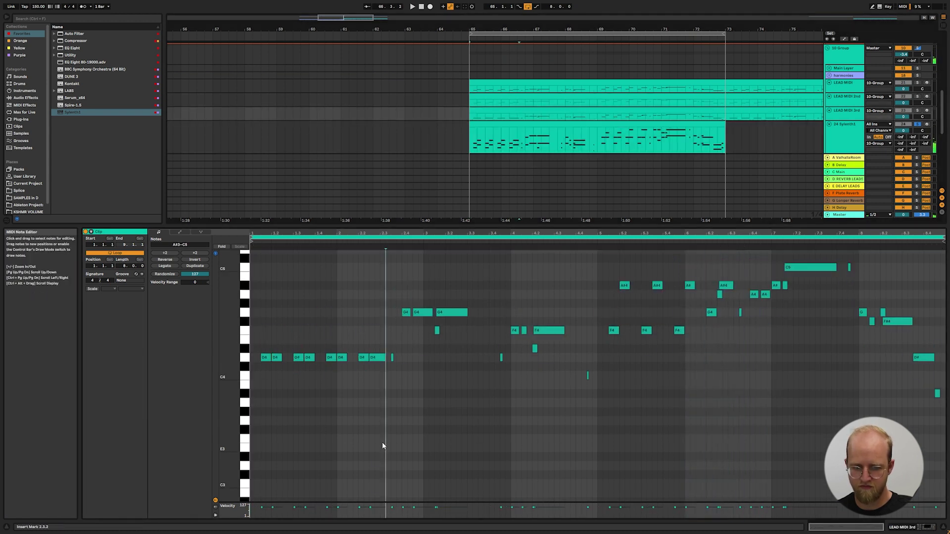
key("ctrl+a")
left_click(493, 125)
left_click(261, 440)
key("ctrl+v")
key("space")
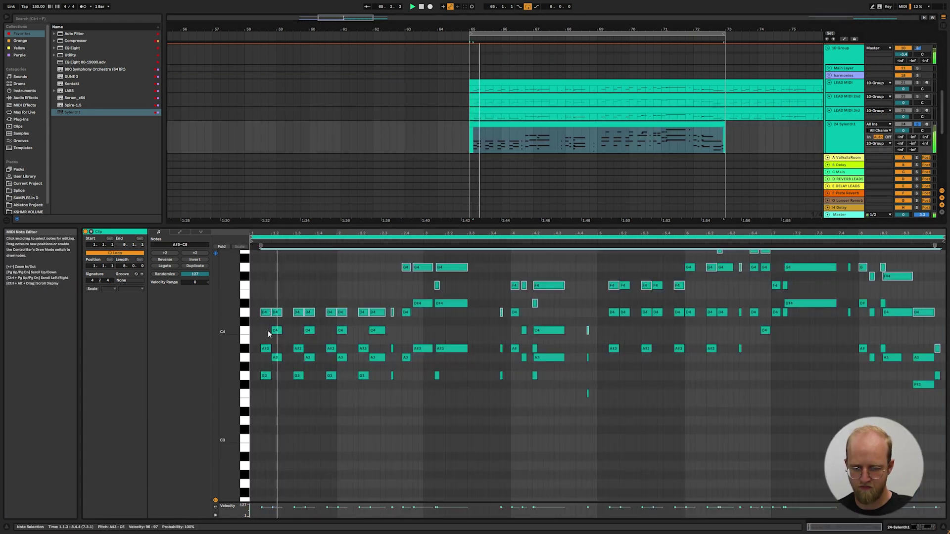
Step: Tidy the chord at 4.2 in the Sylenth1 clip by deleting A#3, starting C4 earlier and shortening G3 and D#4
scroll(386, 321, "up", 3)
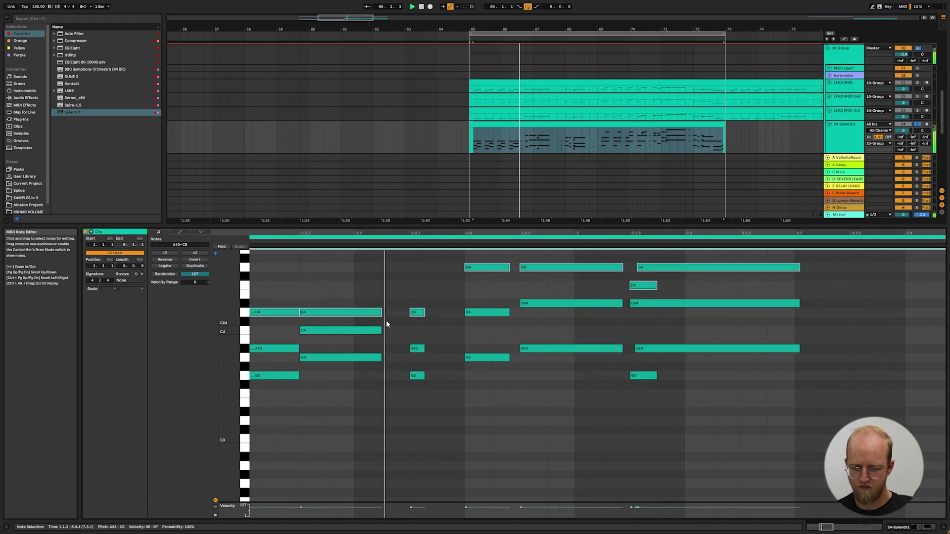
scroll(494, 327, "up", 1)
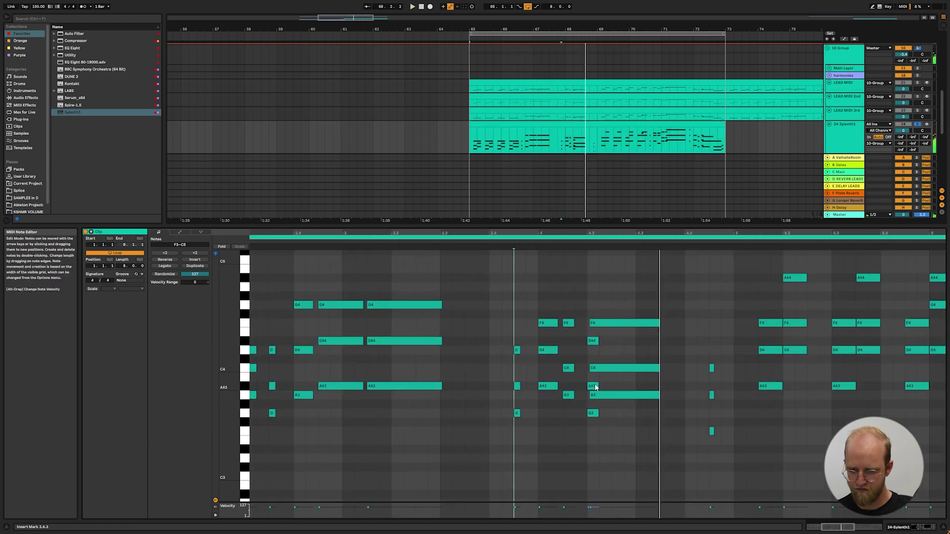
double_click(594, 388)
left_click(589, 368)
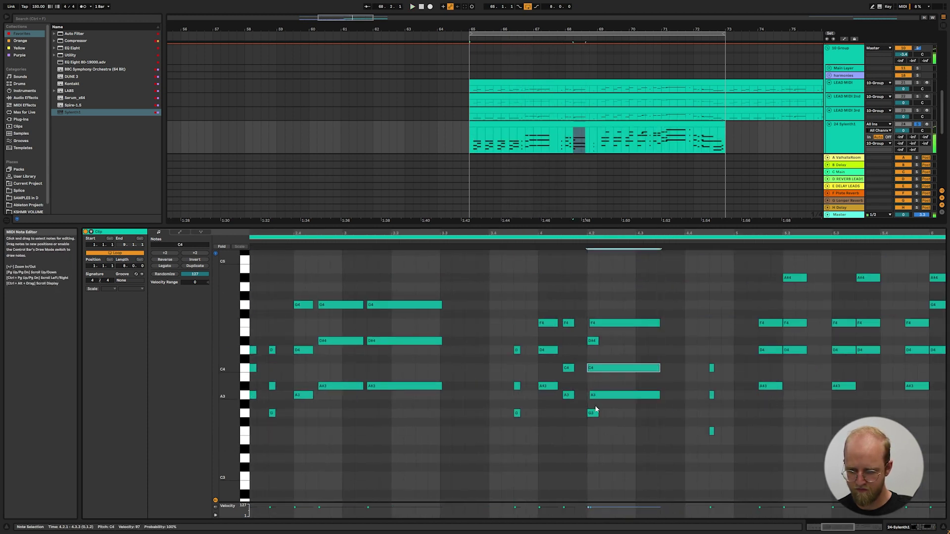
left_click_drag(598, 413, 591, 416)
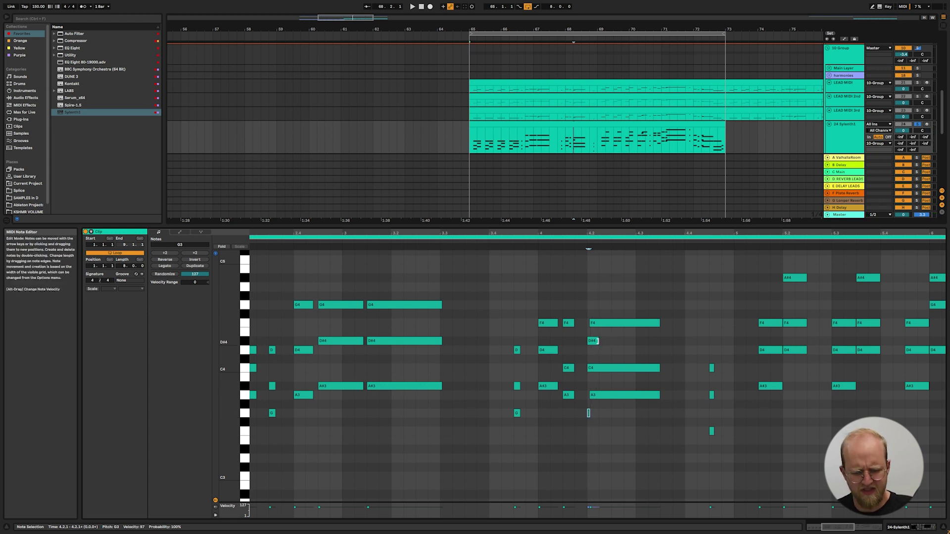
left_click_drag(597, 342, 589, 342)
left_click(500, 342)
key("space")
key("minus")
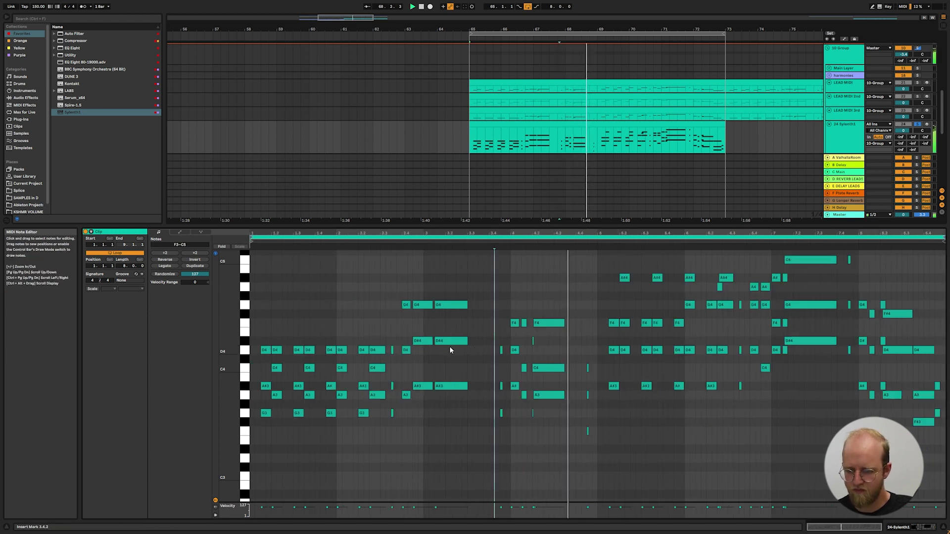
scroll(449, 345, "up", 2)
key("space")
Step: Duplicate all notes of the Sylenth1 clip one octave higher and play the result
key("ctrl+a")
scroll(338, 439, "down", 2)
key("space")
key("space")
left_click_drag(268, 426, 266, 325, "ctrl")
key("space")
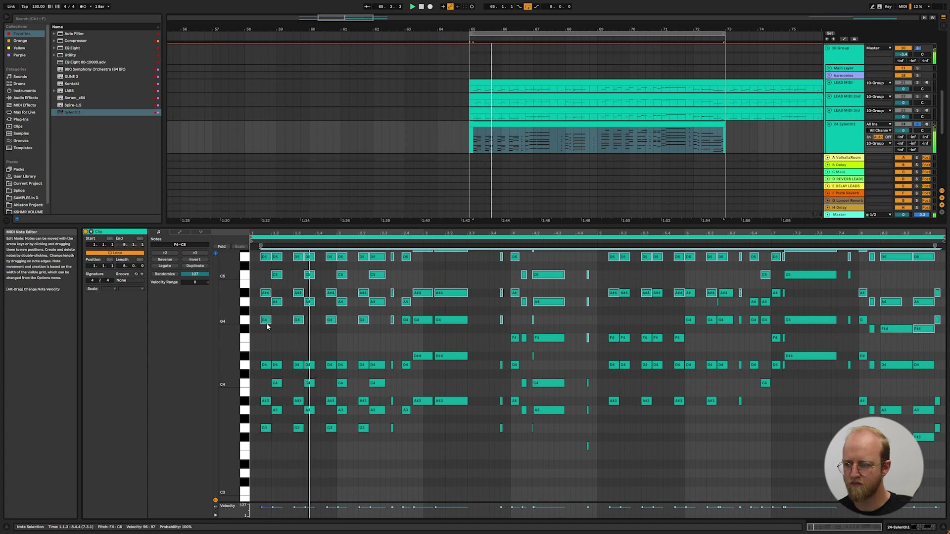
Step: Add the EQ Eight 80-19000 preset to the end of the Sylenth1 track's device chain and listen
key("shift+Tab")
double_click(85, 62)
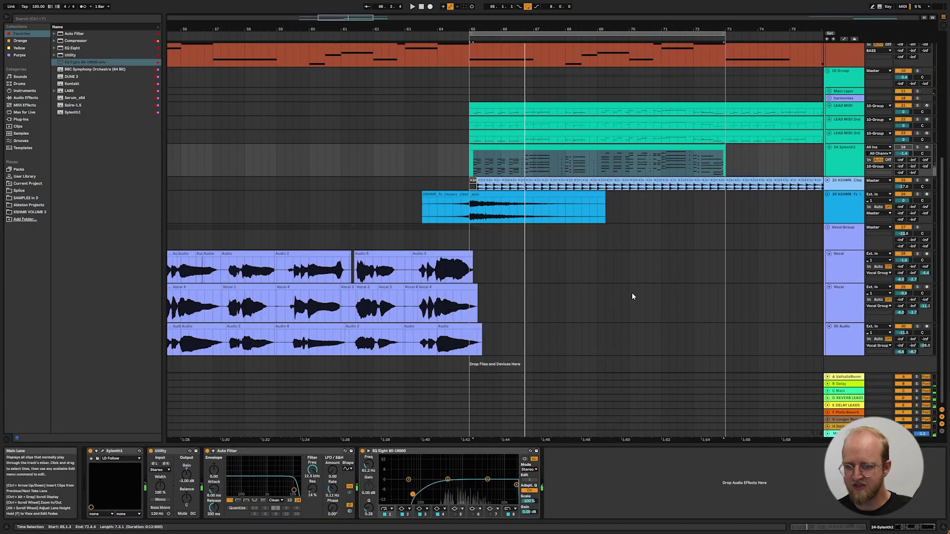
scroll(861, 172, "up", 2)
key("space")
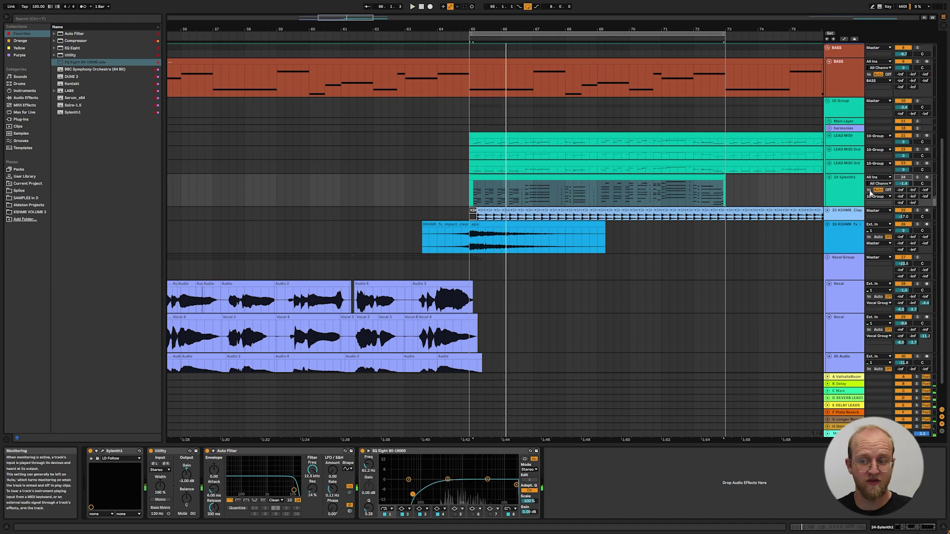
Step: Lower the Sylenth1 track's volume during playback to balance it with the rest of the drop
key("space")
left_click_drag(896, 181, 900, 187)
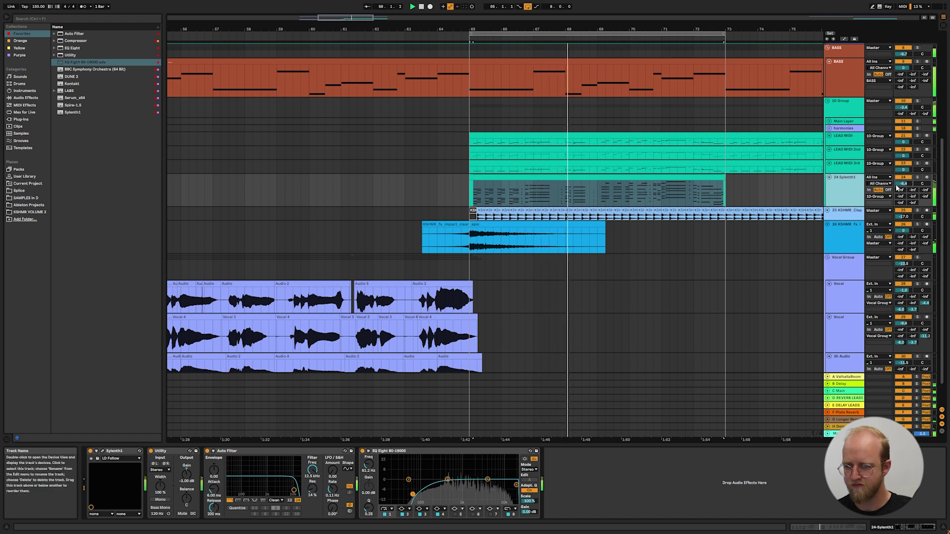
left_click_drag(904, 182, 908, 188)
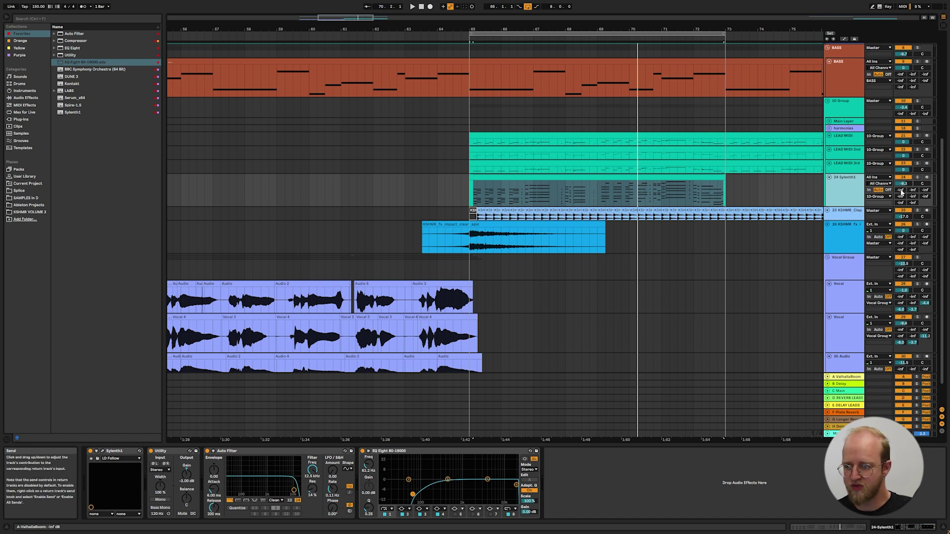
key("space")
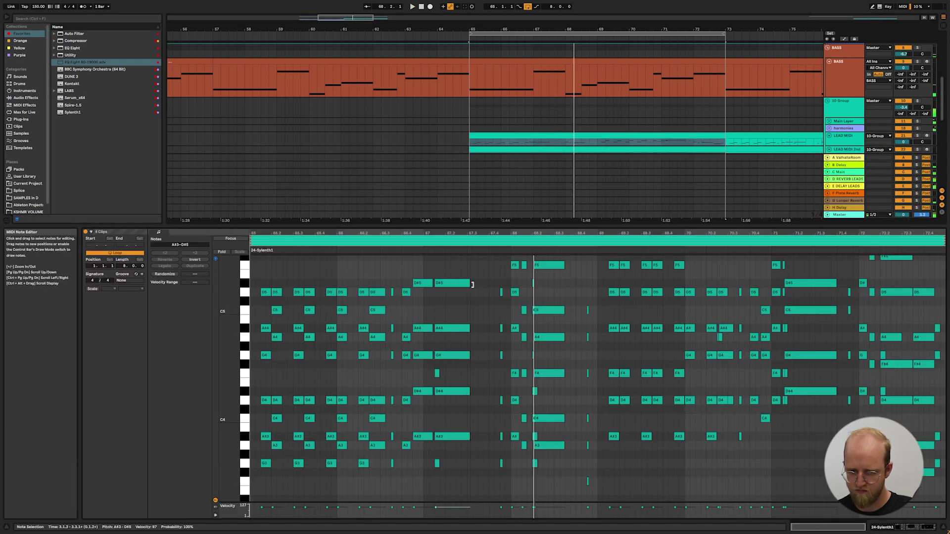
Step: Lengthen the sustained A#3 to D#5 chord in bar 67 and shift the short notes in bar 68 earlier, extending them back to the held chord
left_click(416, 253)
scroll(443, 278, "up", 3)
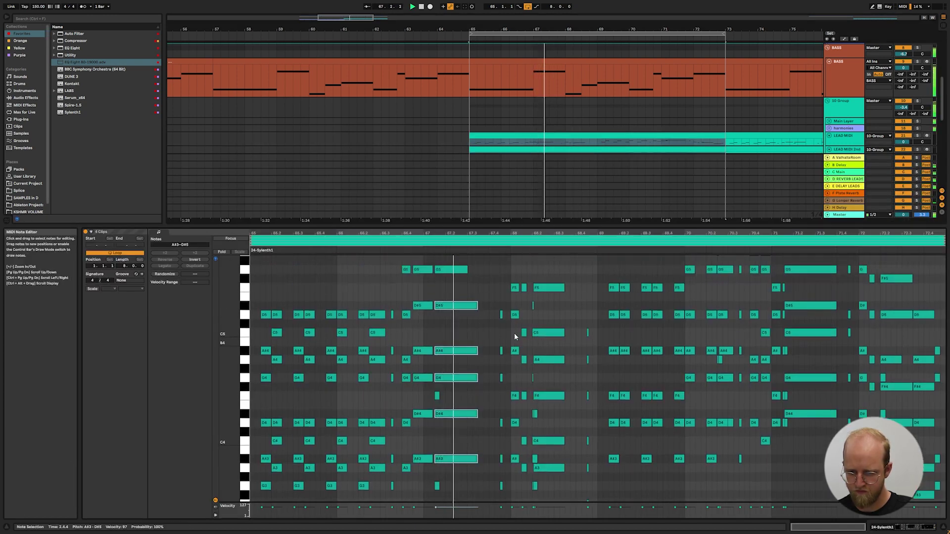
left_click_drag(599, 486, 563, 316)
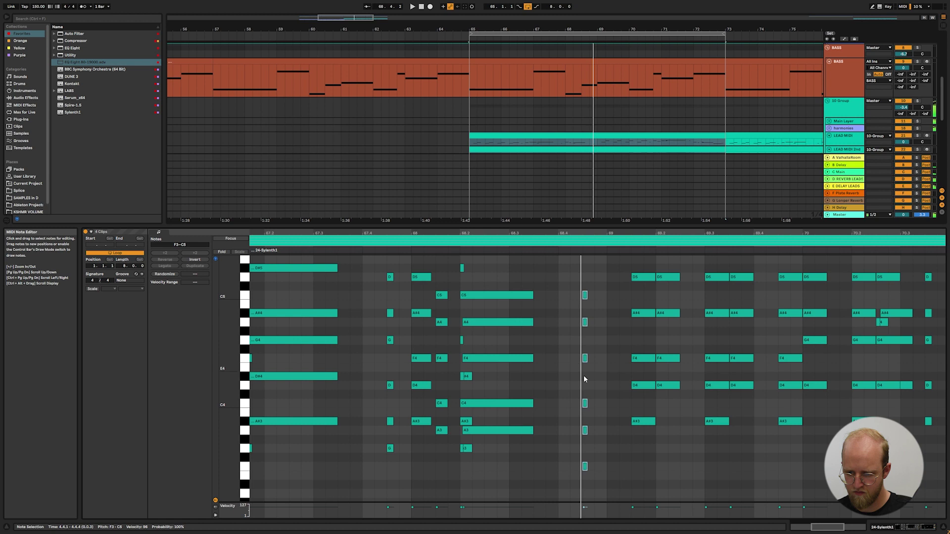
scroll(584, 379, "up", 2)
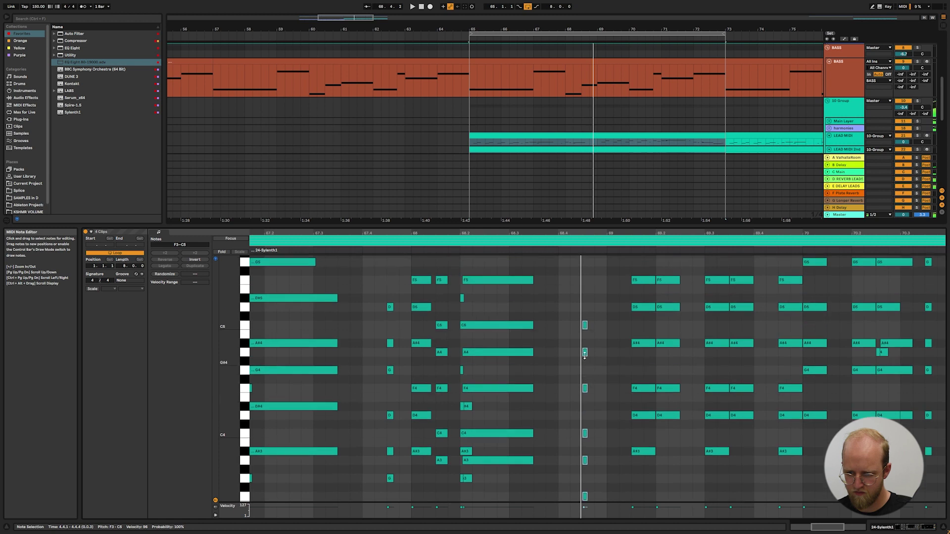
scroll(584, 349, "down", 3)
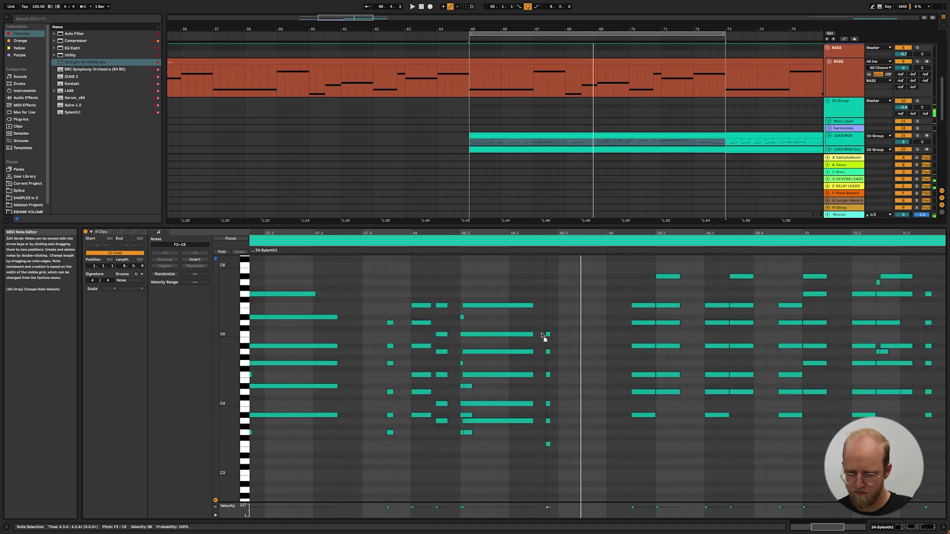
left_click_drag(542, 335, 530, 335)
key("space")
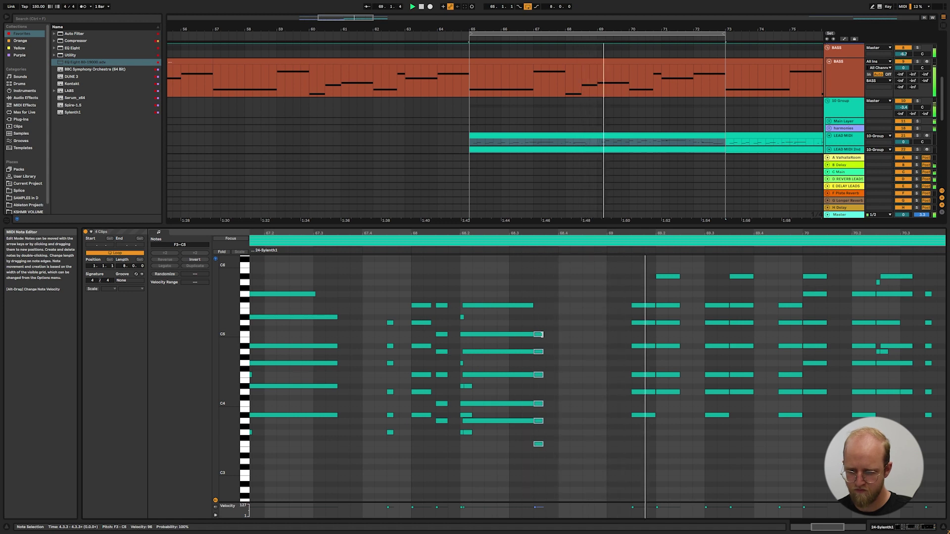
Step: Lengthen the selected F3 to C5 chord notes that follow the held chord in bar 68
left_click(379, 252)
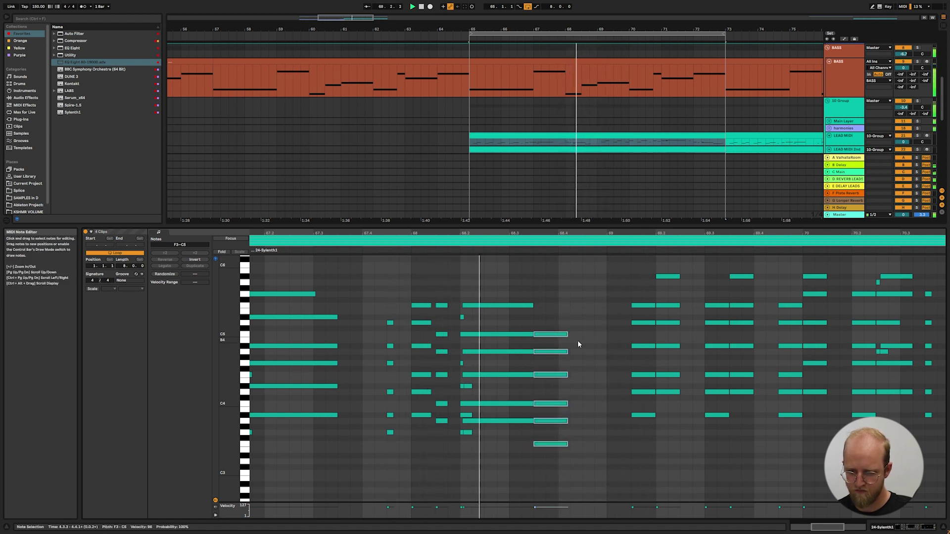
left_click_drag(566, 334, 564, 336)
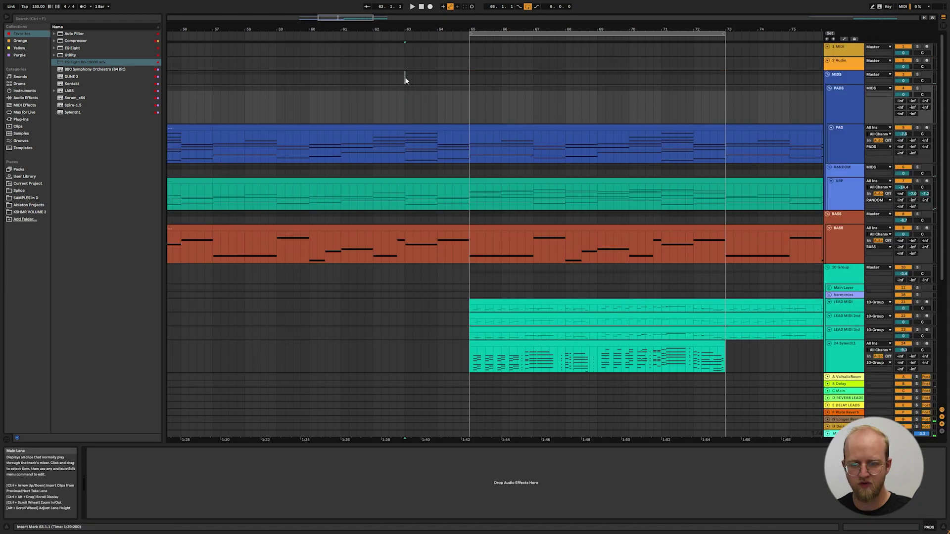
Step: Open Trackspacer on the MIDS group and set its ratio to 14% while the section plays
left_click(403, 78)
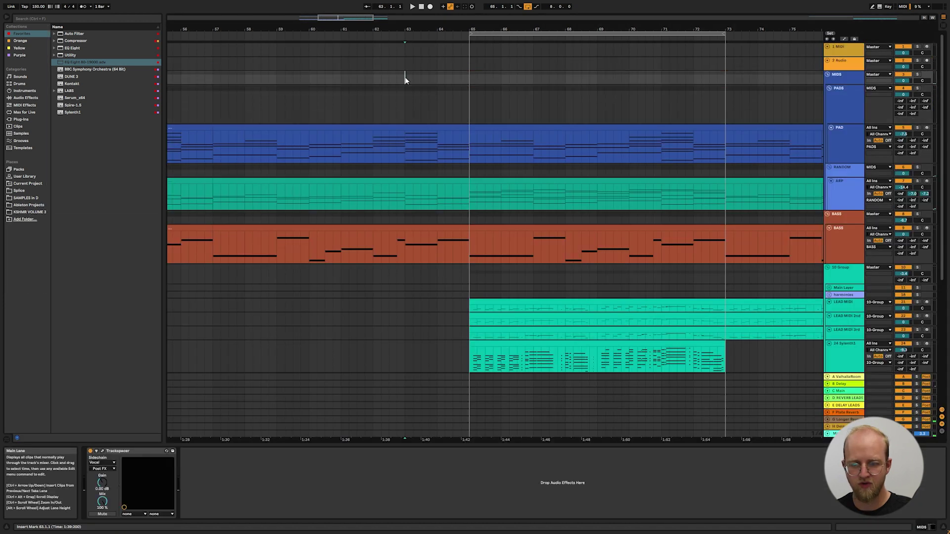
left_click(102, 452)
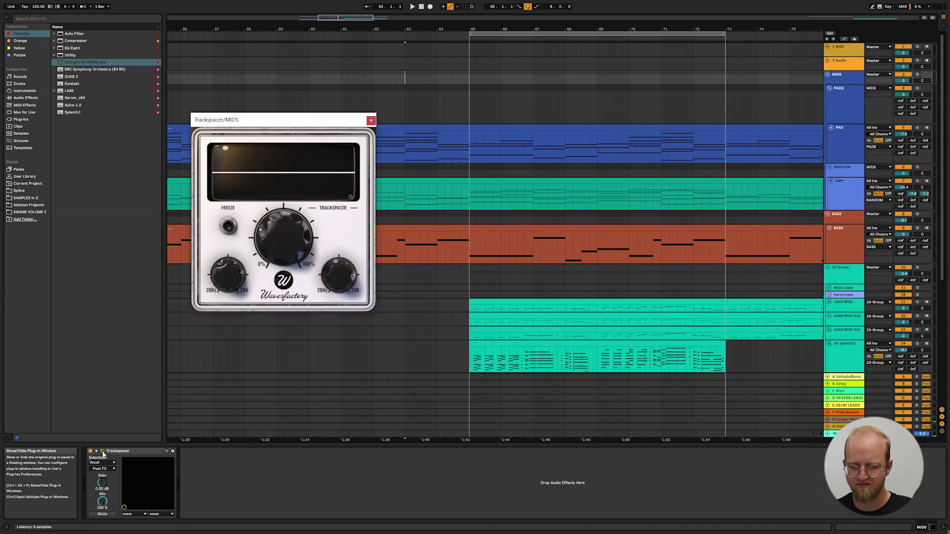
key("space")
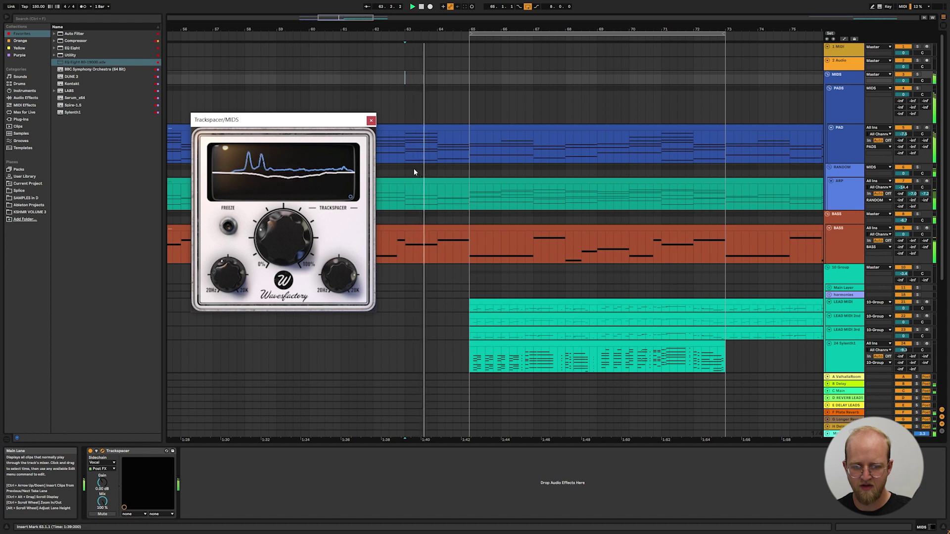
key("space")
left_click_drag(267, 232, 266, 240)
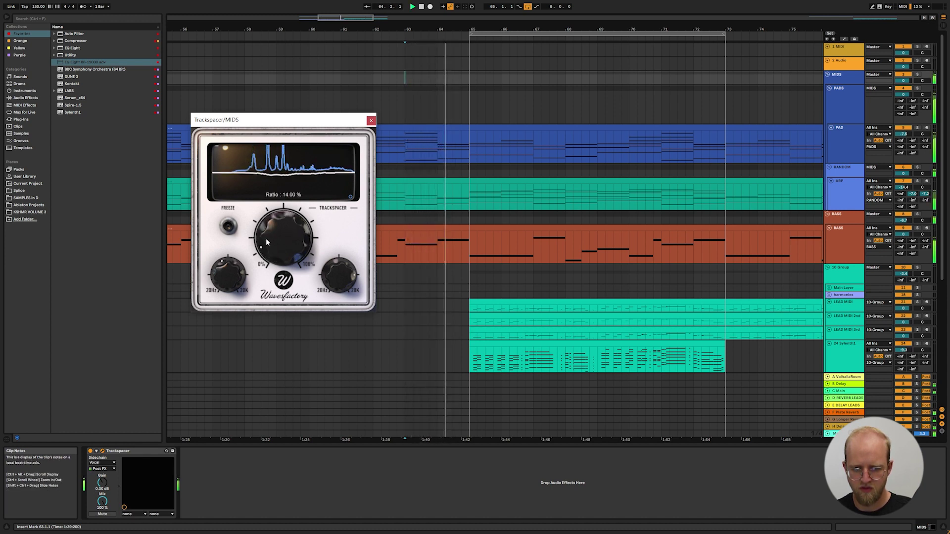
Step: Adjust Trackspacer's upper and lower frequency limits on the MIDS group, checking the result by playback
left_click_drag(340, 275, 341, 283)
key("space")
key("space")
left_click_drag(236, 286, 235, 279)
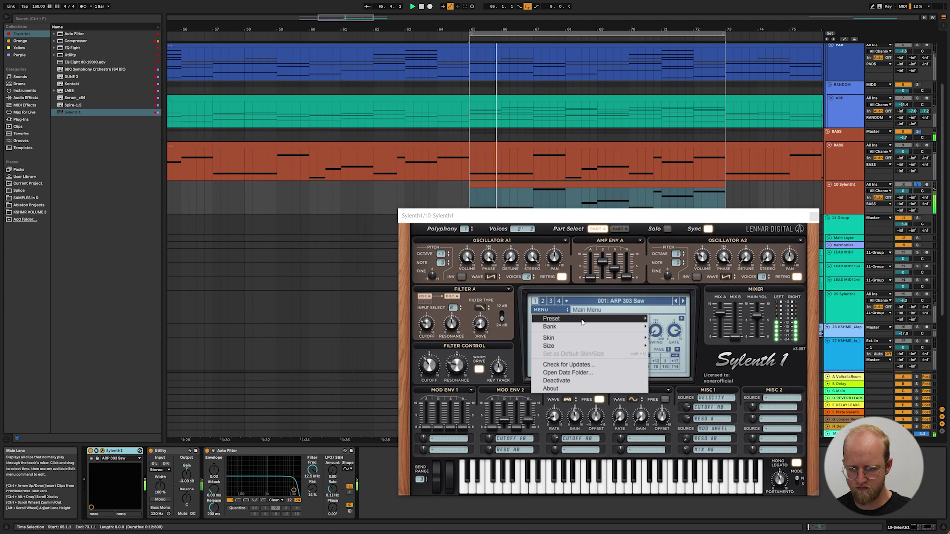
Step: Reset the new bass-layer Sylenth1 to the Init preset
left_click(550, 310)
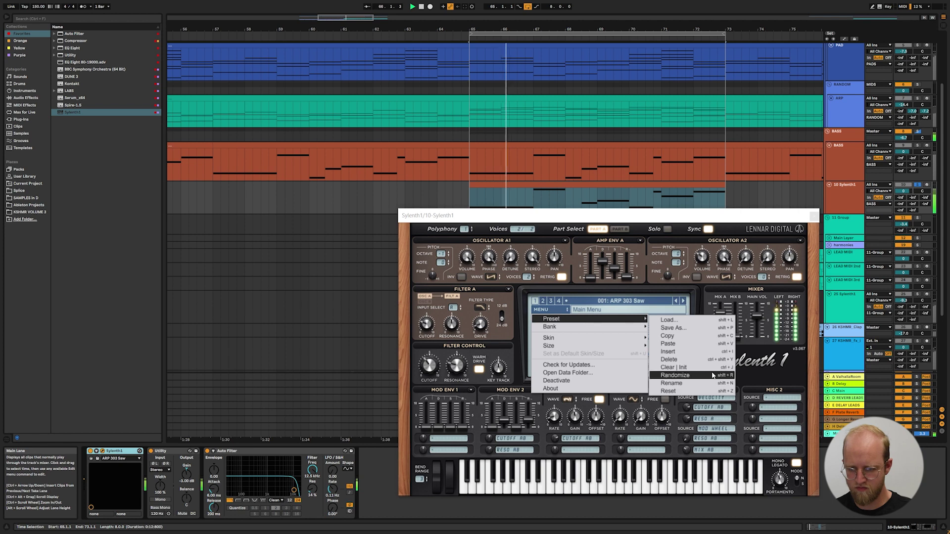
left_click(708, 372)
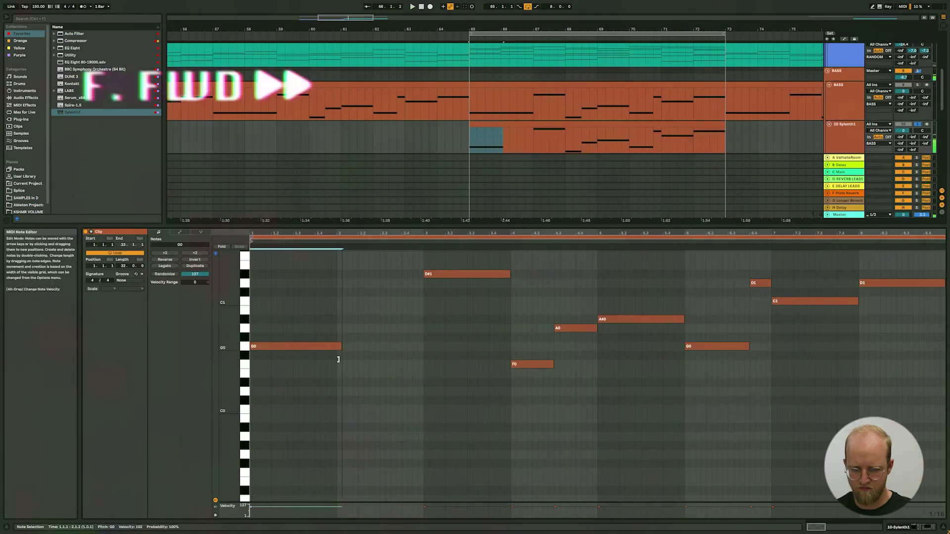
Step: Split the long bass notes in the new Sylenth1 clip into shorter, evenly repeated notes of the same pitch
left_click(932, 287)
left_click_drag(749, 369, 706, 369)
key("ctrl+d")
key("ctrl+d")
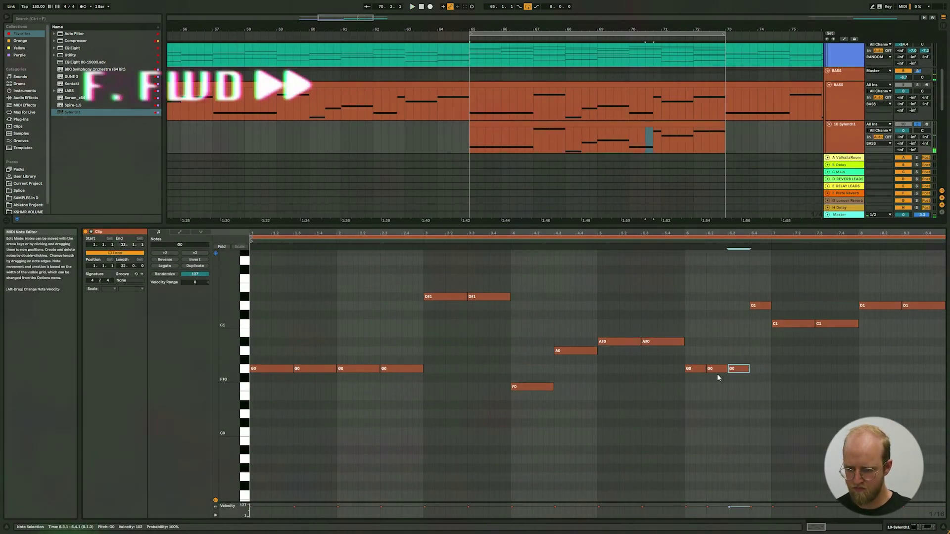
Step: Halve the length of the Sylenth1 bass notes, fill the gaps with copies one octave higher, and play the clip
left_click_drag(935, 290, 782, 341)
left_click_drag(496, 276, 270, 414)
left_click_drag(423, 369, 401, 369)
left_click_drag(393, 369, 417, 328)
key("space")
key("shift+Tab")
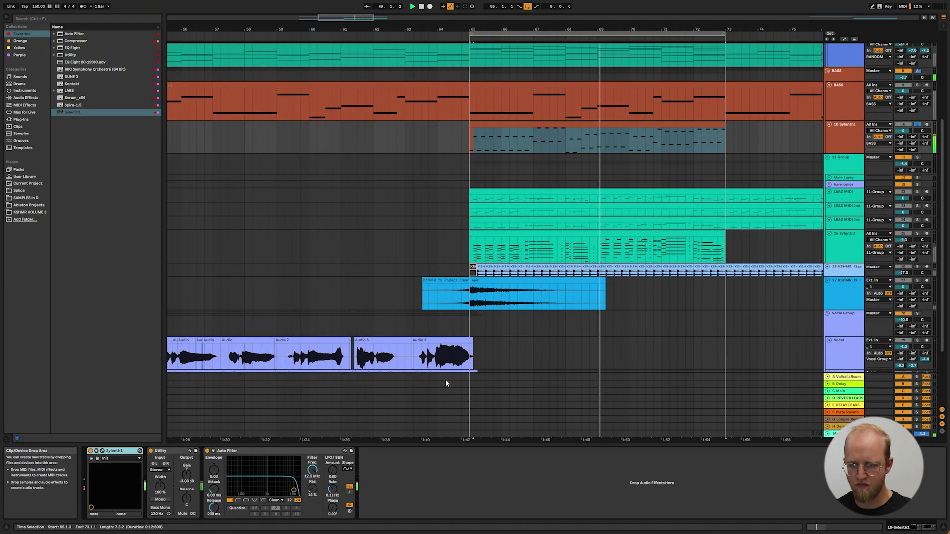
Step: Add the EQ Eight 80-19000 preset to the end of the Sylenth1 bass track's device chain
left_click(470, 147)
left_click_drag(75, 62, 417, 487)
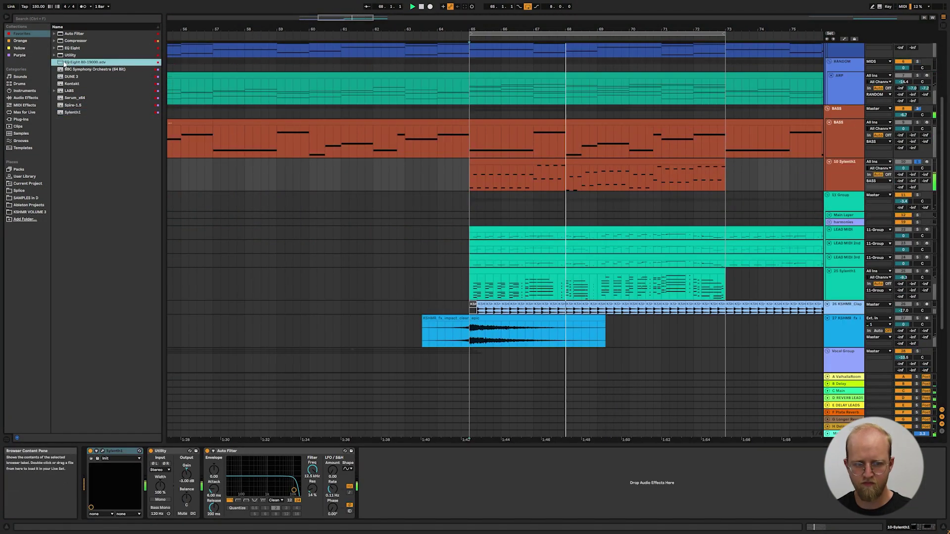
key("space")
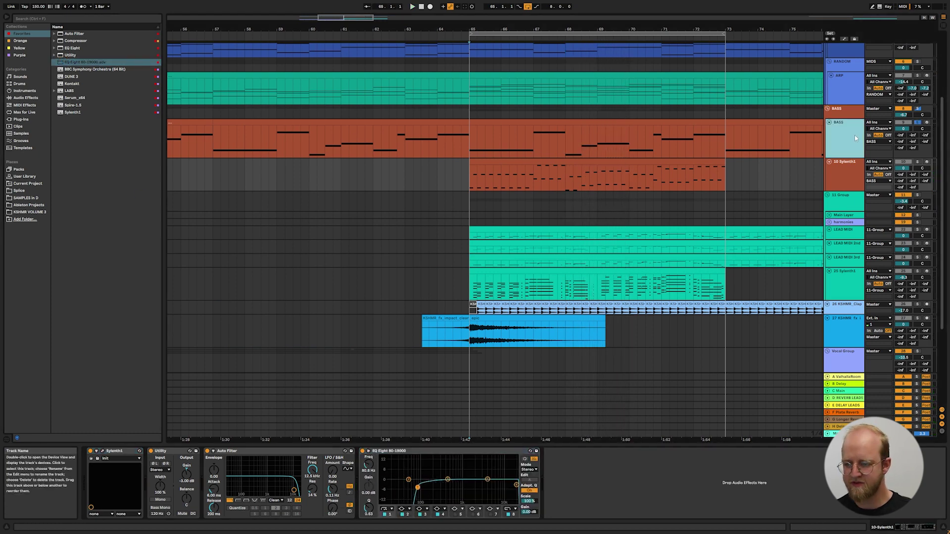
Step: Duplicate the BASS track and delete the copy's clip content from bar 49 to bar 65
key("ctrl+d")
scroll(528, 196, "down", 3)
left_click_drag(720, 179, 352, 183)
left_click_drag(272, 187, 499, 192)
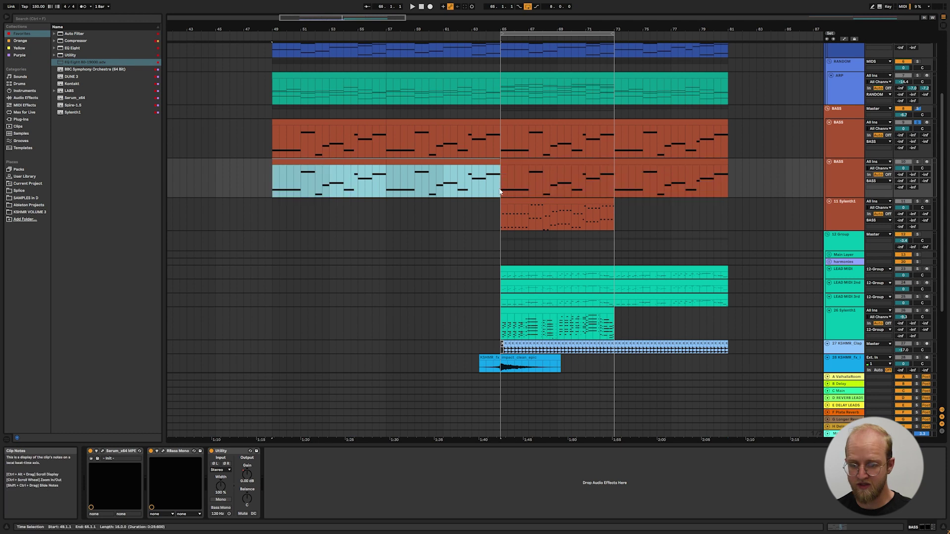
key("Delete")
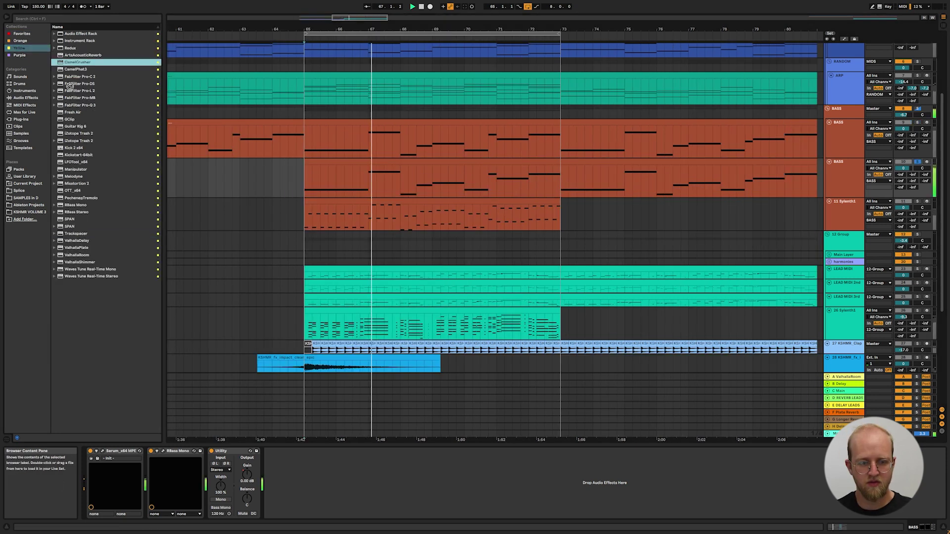
Step: Add CamelCrusher to the duplicated BASS track and lower the track's volume while playing from bar 64
left_click_drag(283, 475, 285, 474)
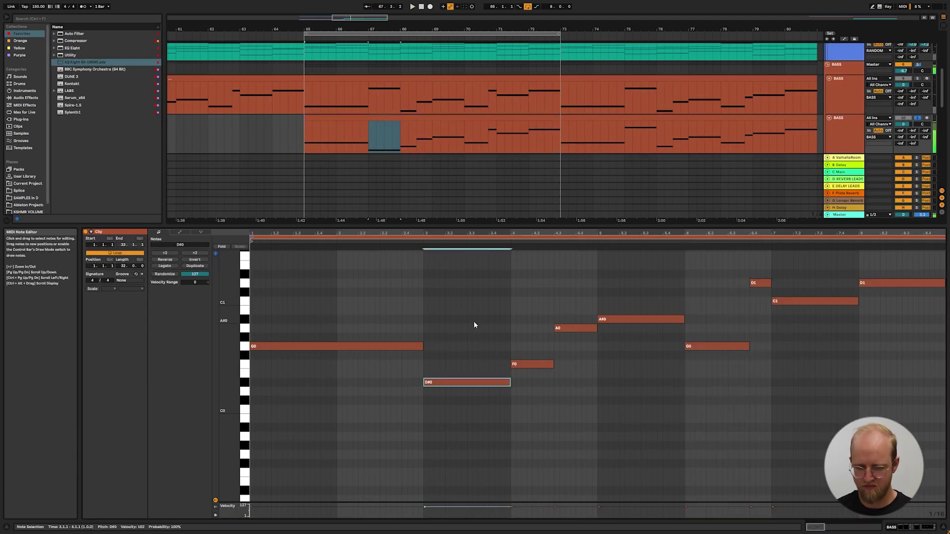
left_click(270, 117)
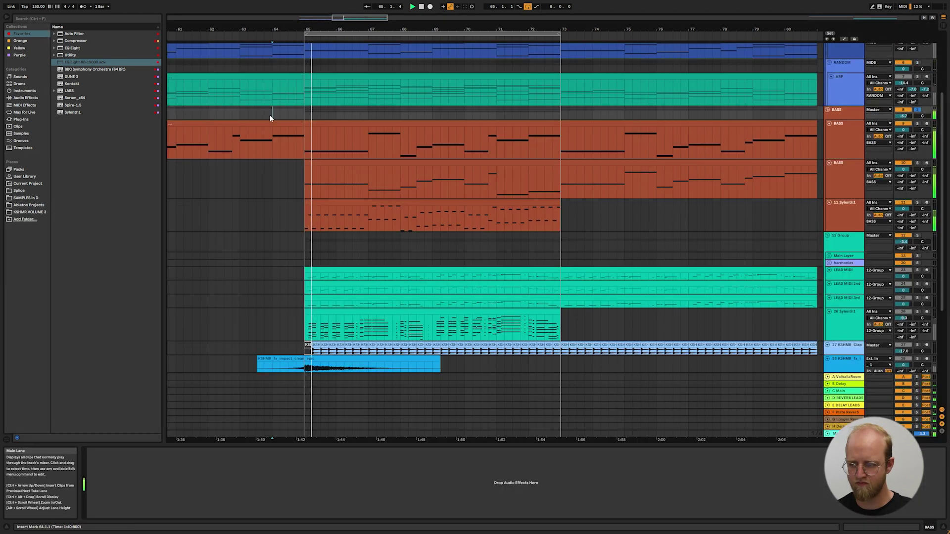
left_click(835, 180)
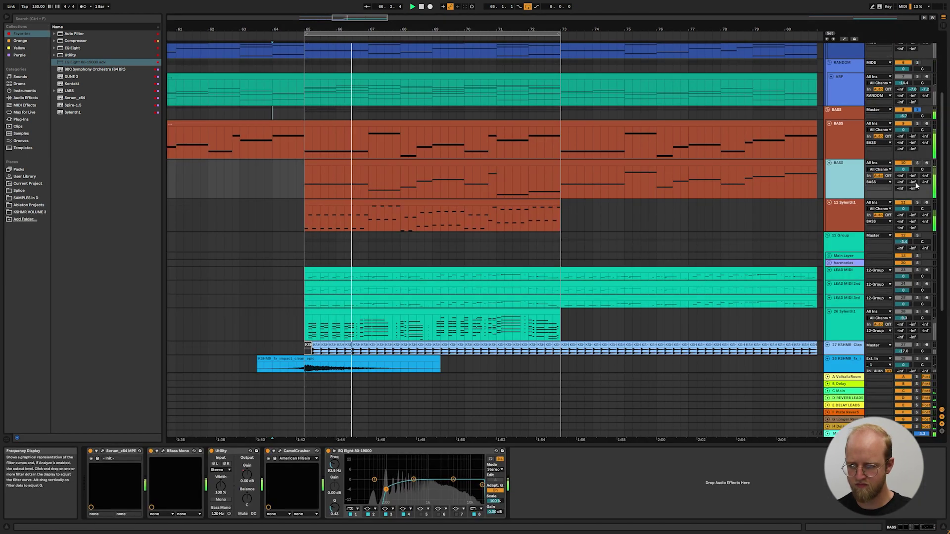
left_click_drag(909, 172, 908, 184)
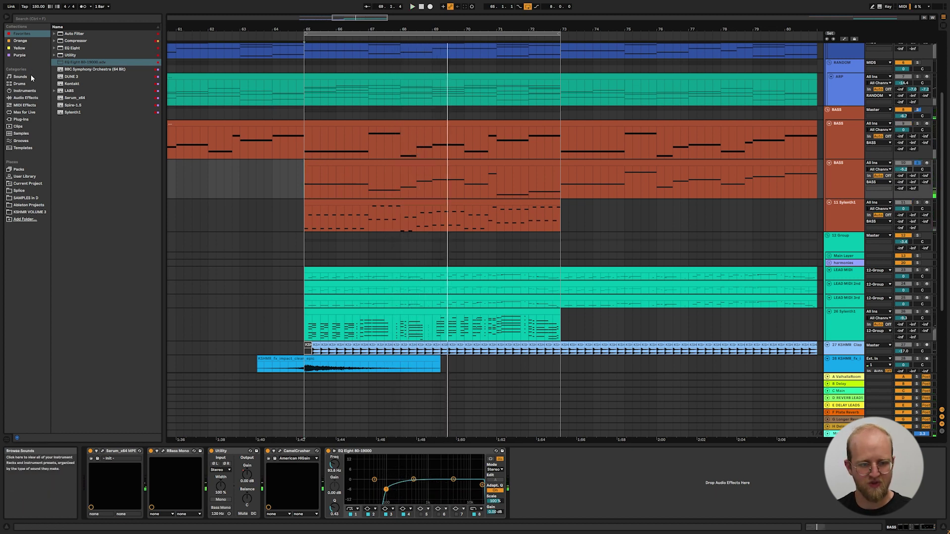
Step: Add a Delay to the end of the duplicated BASS track's chain with unlinked left and right channels in Time mode
left_click(21, 49)
left_click(24, 41)
left_click_drag(70, 48, 583, 529)
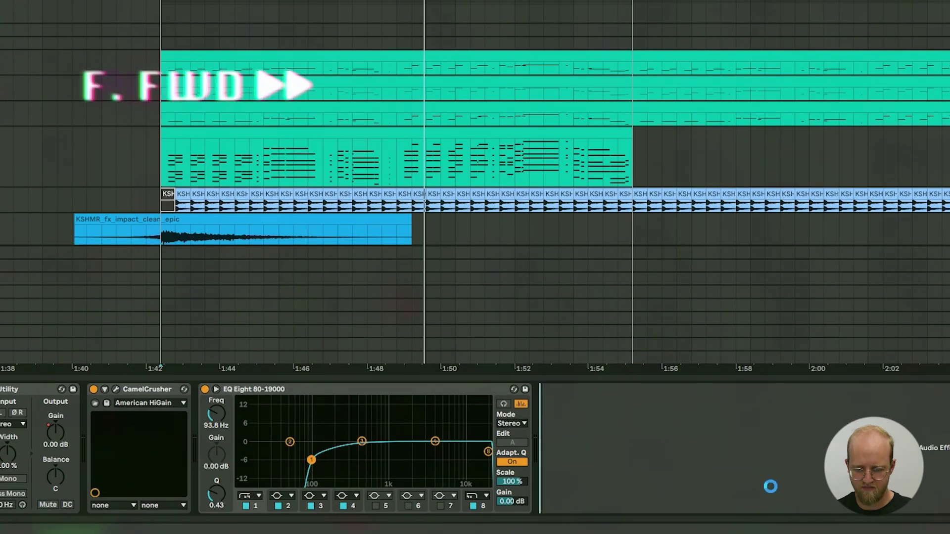
left_click(584, 440)
left_click(616, 433)
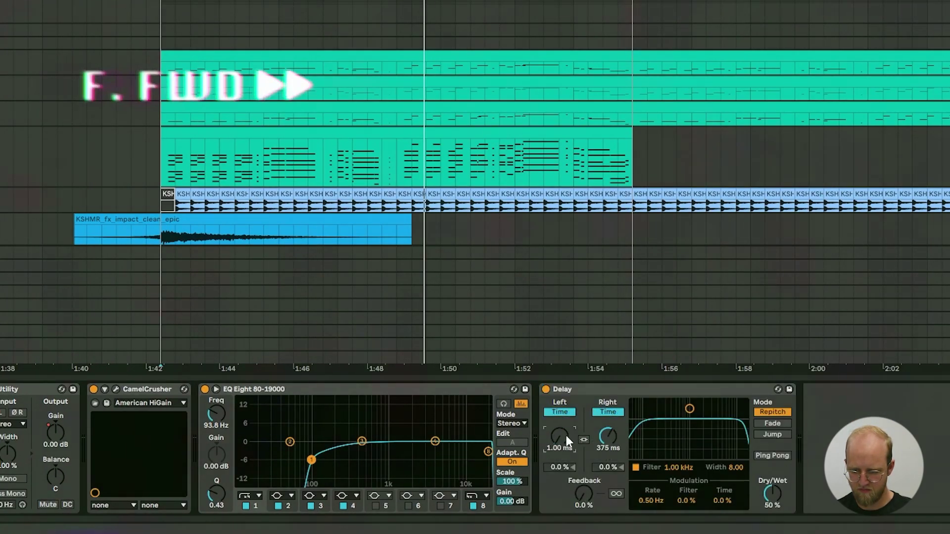
Step: Set the Delay to 1.01 ms left, 33.4 ms right and 100% dry/wet while listening
left_click_drag(607, 436, 608, 488)
key("space")
left_click_drag(563, 433, 616, 425)
left_click_drag(772, 493, 775, 445)
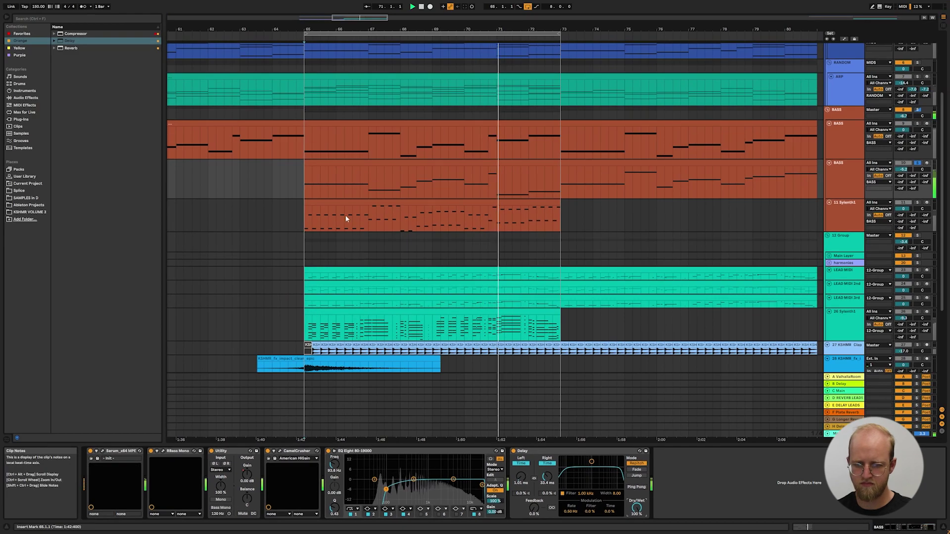
Step: Stop playback and copy the Vocal track's last eight bars of clips before the drop to bars 73 to 81
left_click(849, 215)
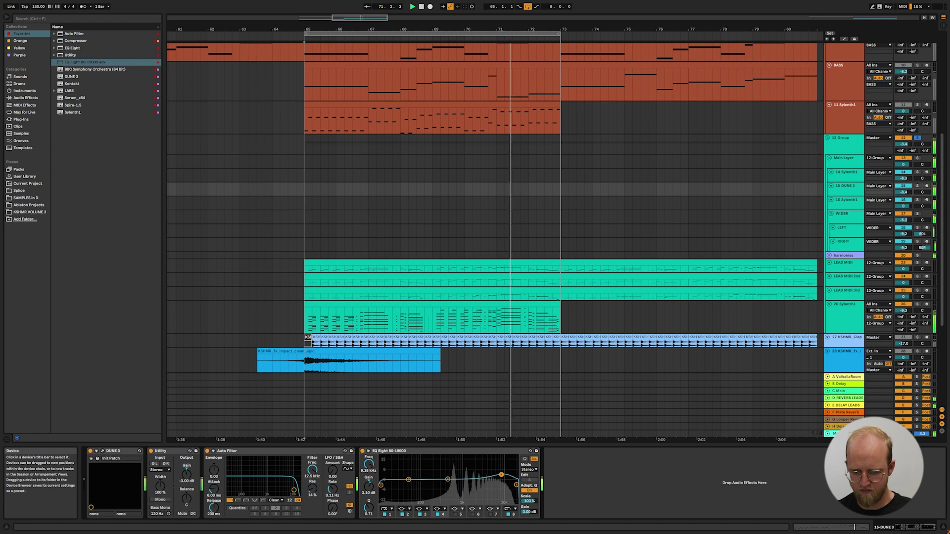
key("space")
left_click_drag(310, 316, 419, 266)
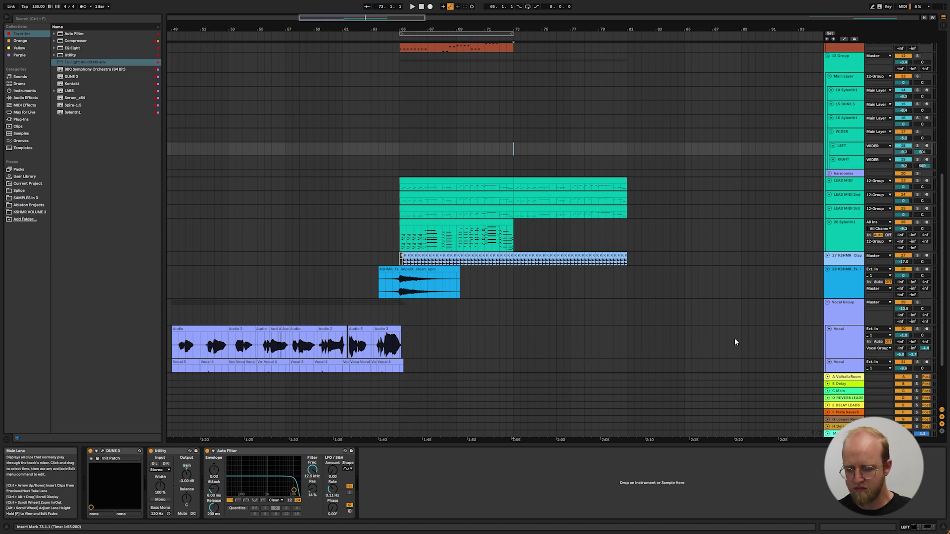
left_click(736, 317)
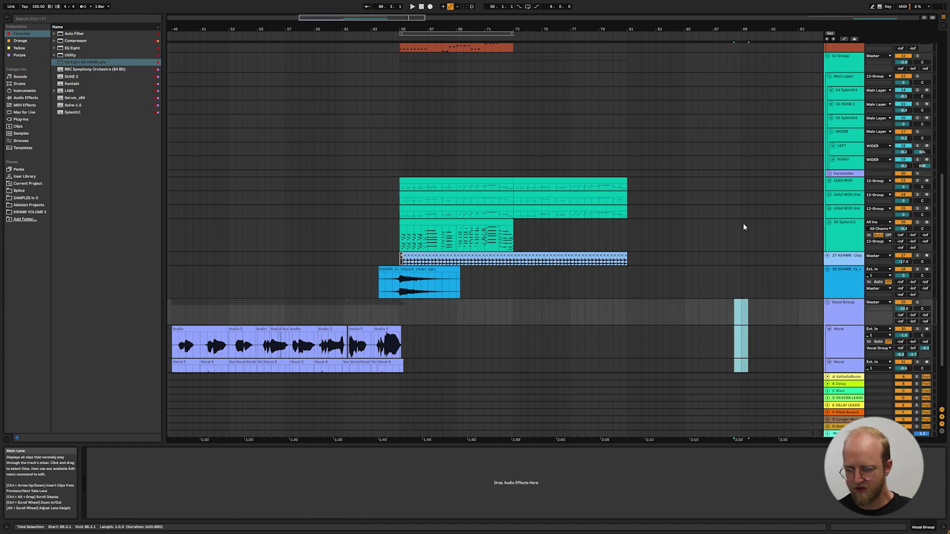
left_click(743, 330)
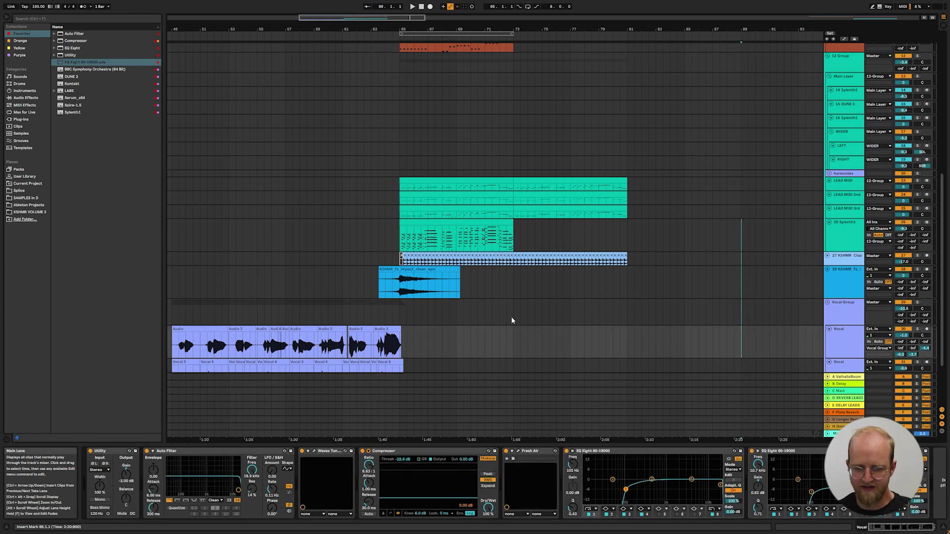
left_click(389, 329)
left_click_drag(390, 328, 615, 339)
Step: Add Auto Filters to the Main Layer group and the lead Sylenth1 track, automating their frequency down from bar 72 to 73
left_click_drag(74, 34, 147, 483)
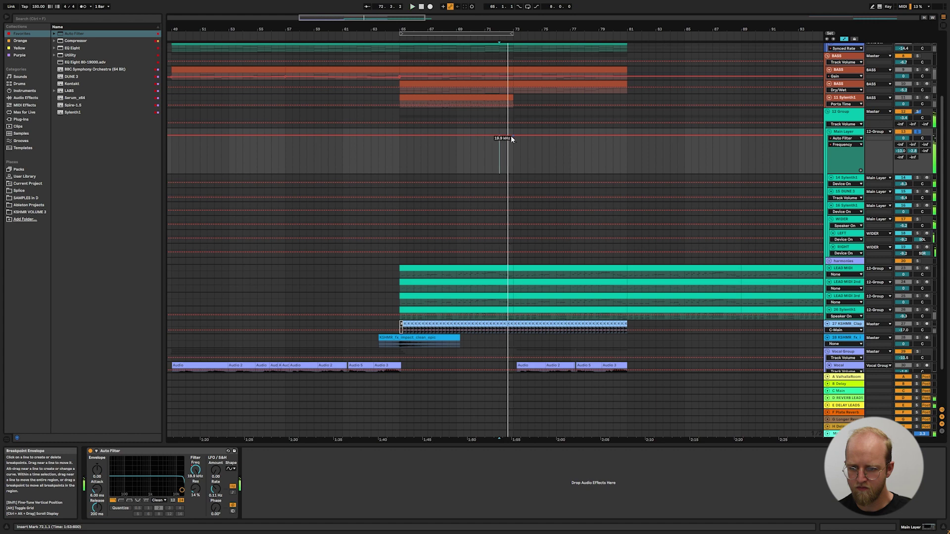
left_click_drag(510, 138, 497, 162)
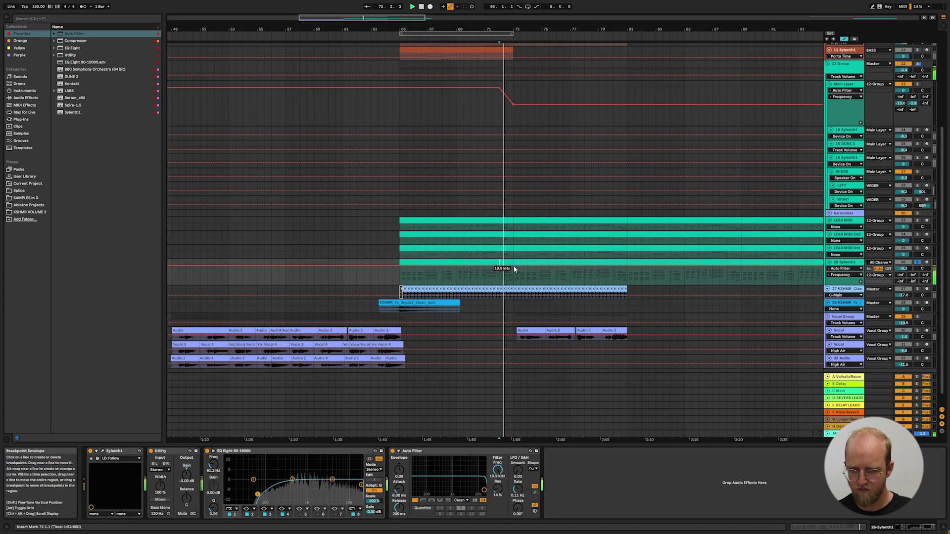
key("a")
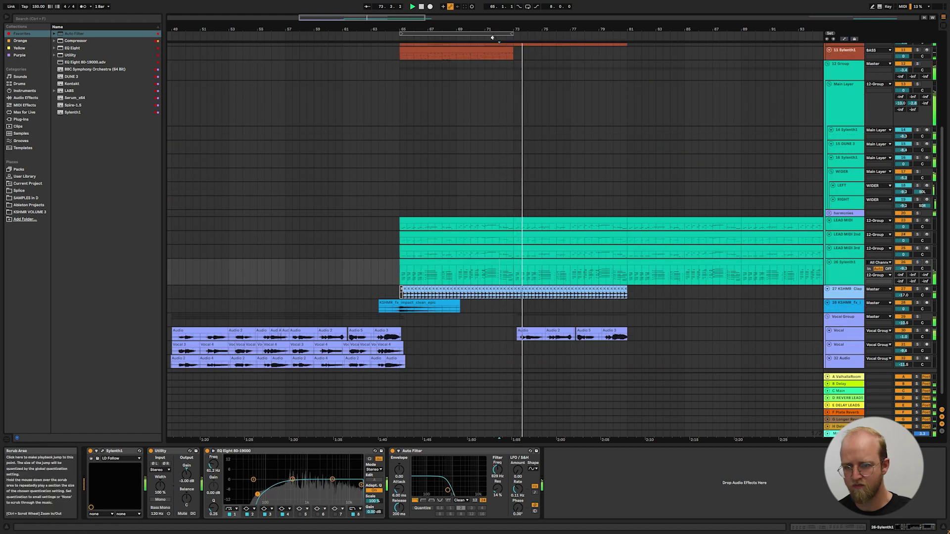
Step: Duplicate the Sylenth1 bass layer's eight-bar clip to bars 73 to 81
left_click(492, 52)
key("ctrl+d")
scroll(568, 172, "up", 2)
scroll(569, 171, "down", 2)
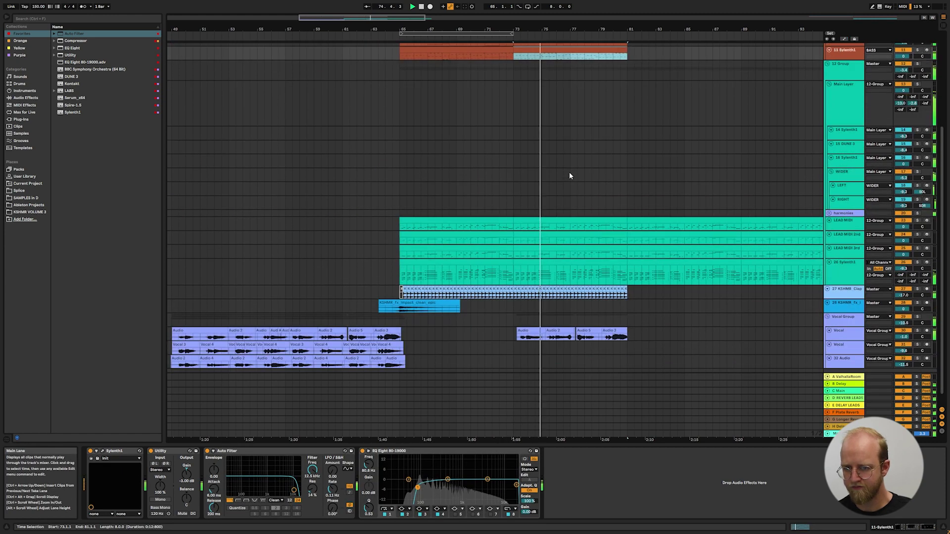
Step: Extend the end of the last clip on the Vocal track past bar 81 to about bar 81.4
scroll(569, 173, "down", 1)
scroll(572, 324, "up", 3, "ctrl")
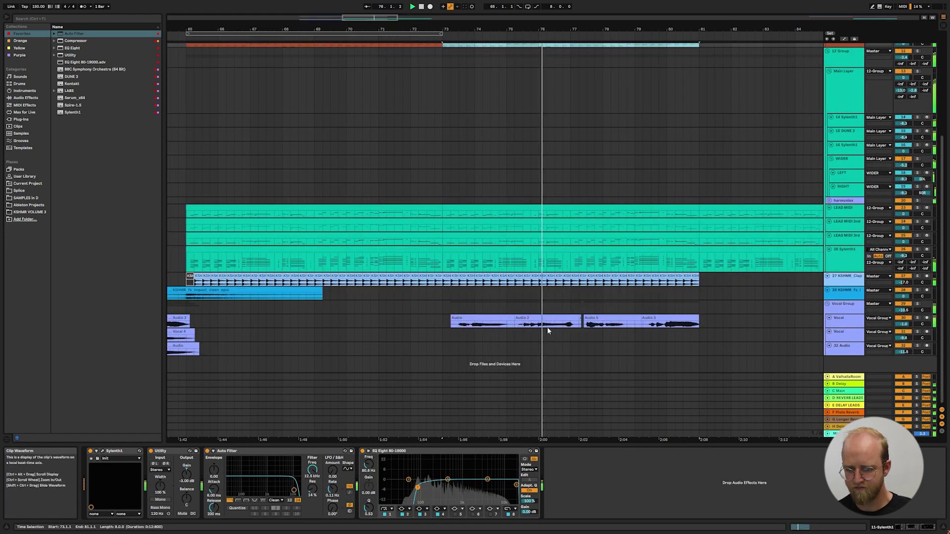
scroll(548, 331, "right", 1)
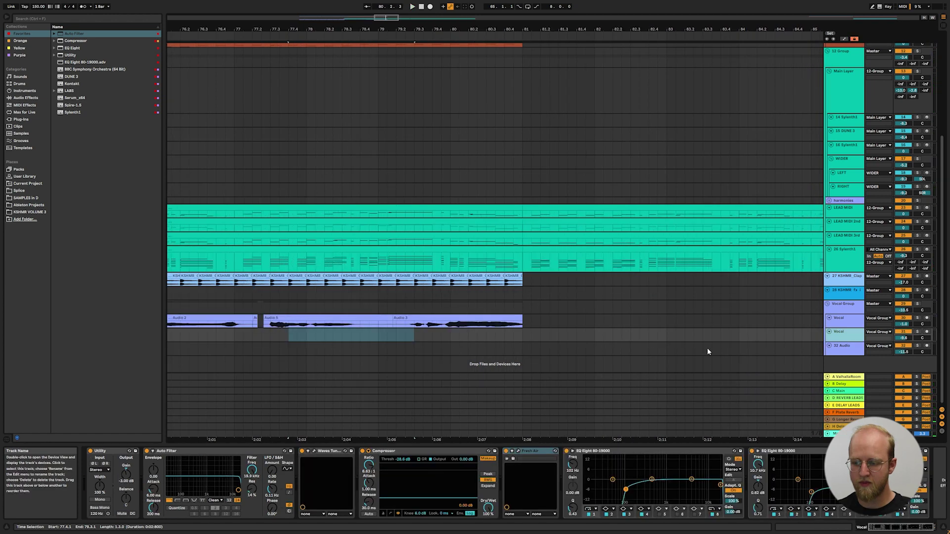
left_click(403, 325)
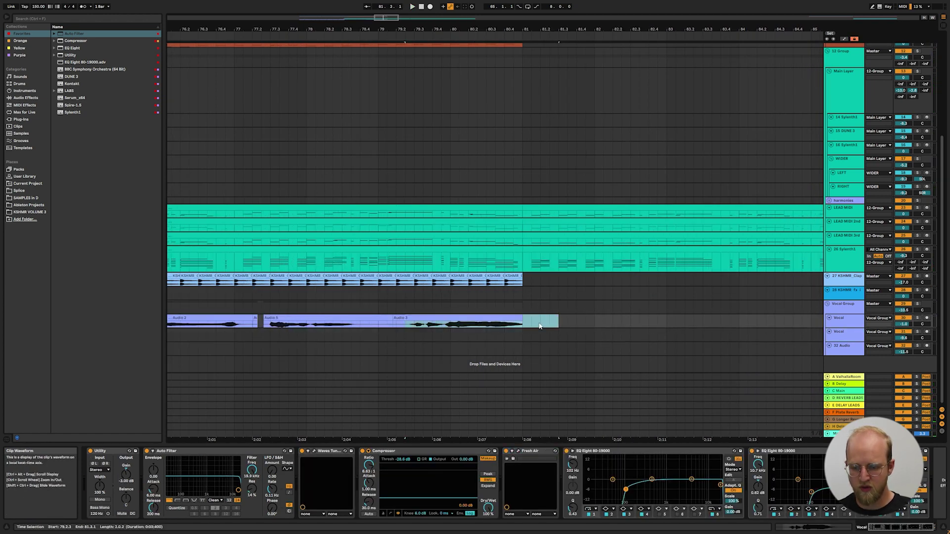
left_click_drag(529, 327, 522, 322)
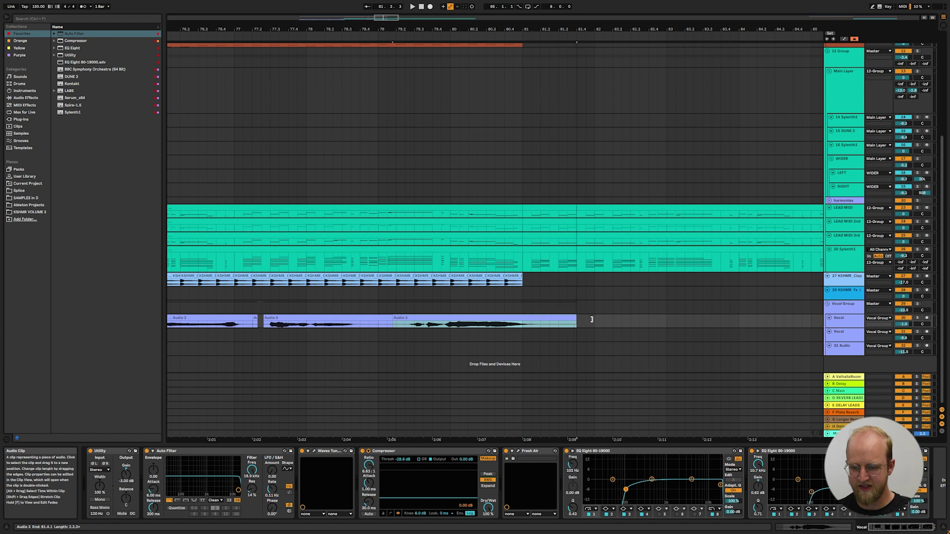
Step: Insert an audio track directly below the Vocal track and set its audio input to Resampling
left_click(395, 325)
key("ctrl+t")
left_click(885, 332)
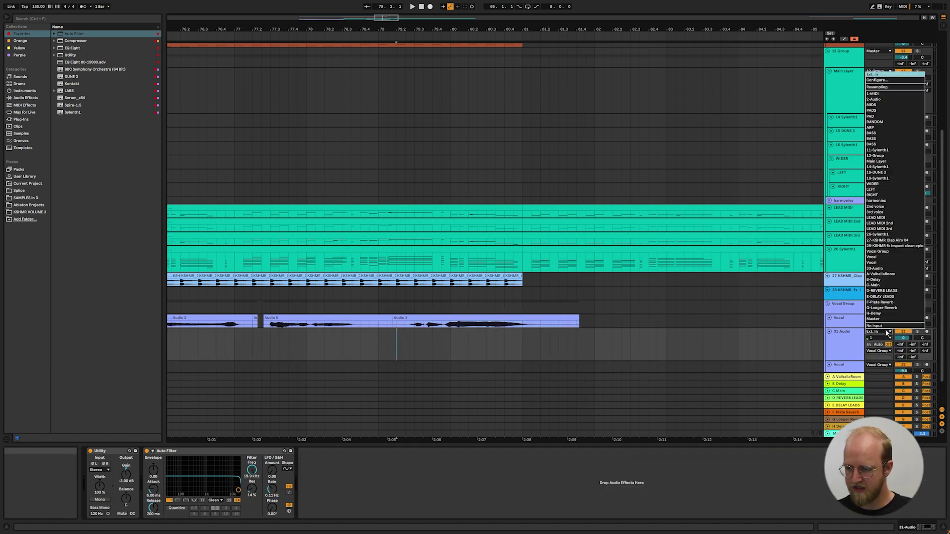
left_click(887, 87)
Step: Solo the Vocal track, arm the new audio track and record its resampled output from bar 79
left_click(378, 339)
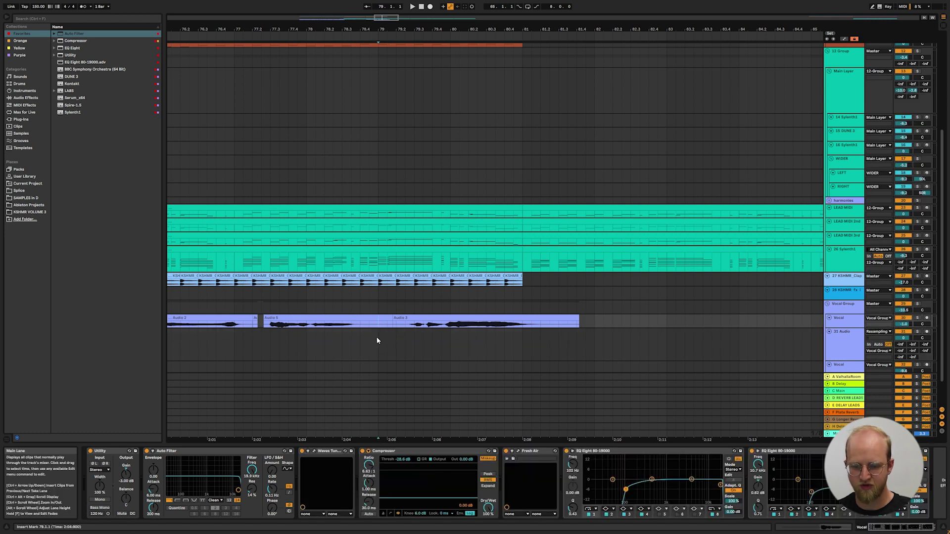
scroll(933, 300, "down", 2)
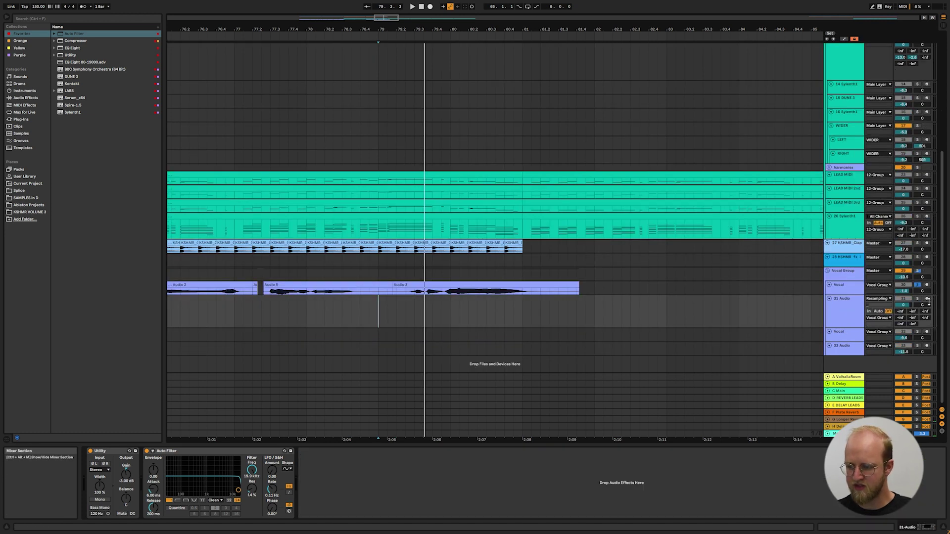
left_click(927, 299)
left_click(429, 7)
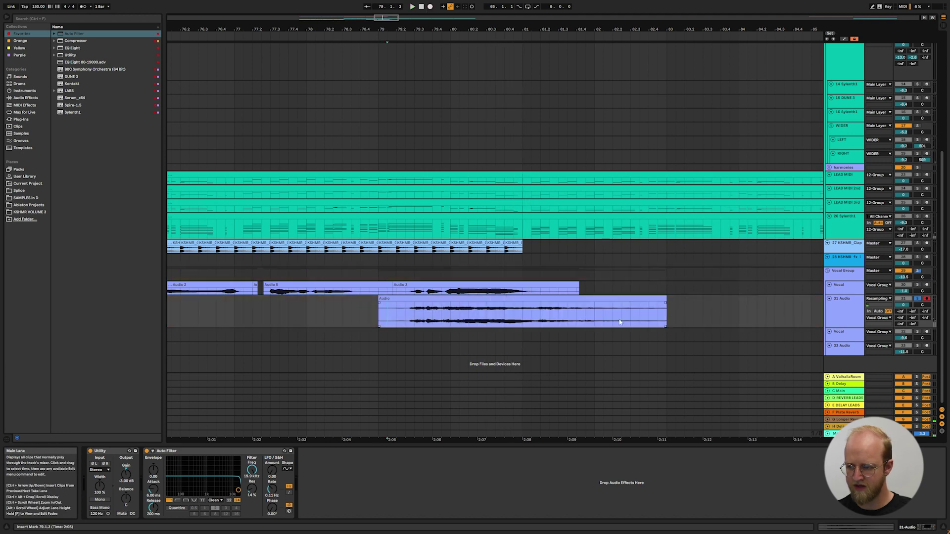
Step: Trim the resampled vocal clip to its sustained note and repeat a one-beat slice of it from bar 80.3 to 83
left_click(387, 312)
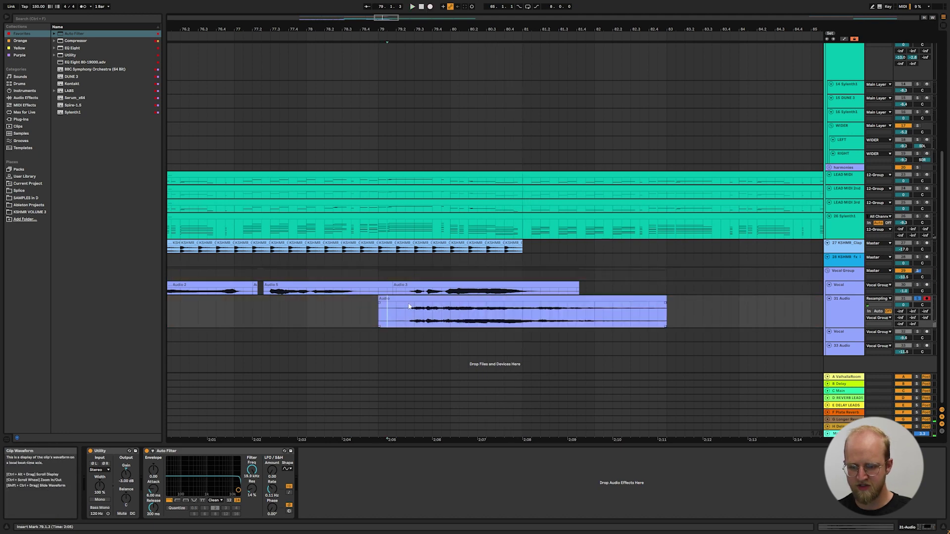
key("space")
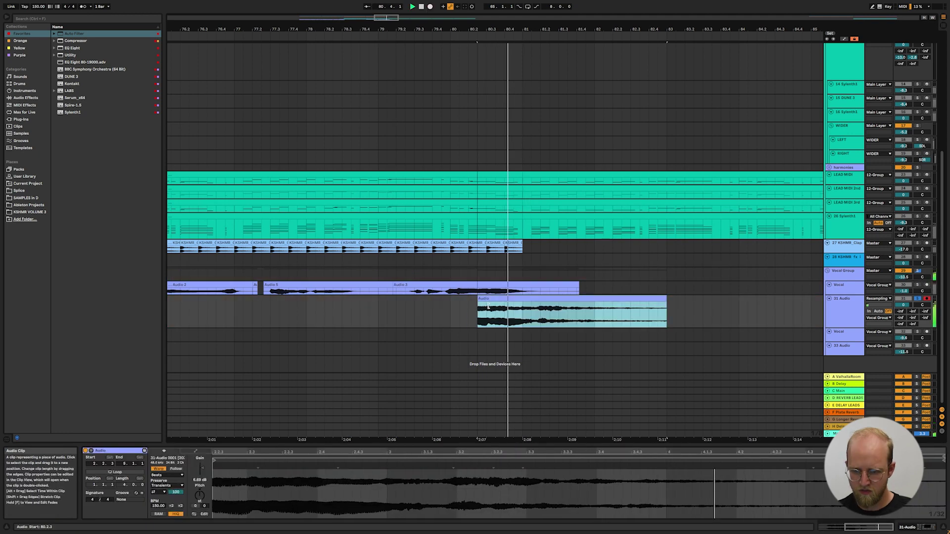
key("space")
left_click_drag(474, 311, 487, 310)
key("space")
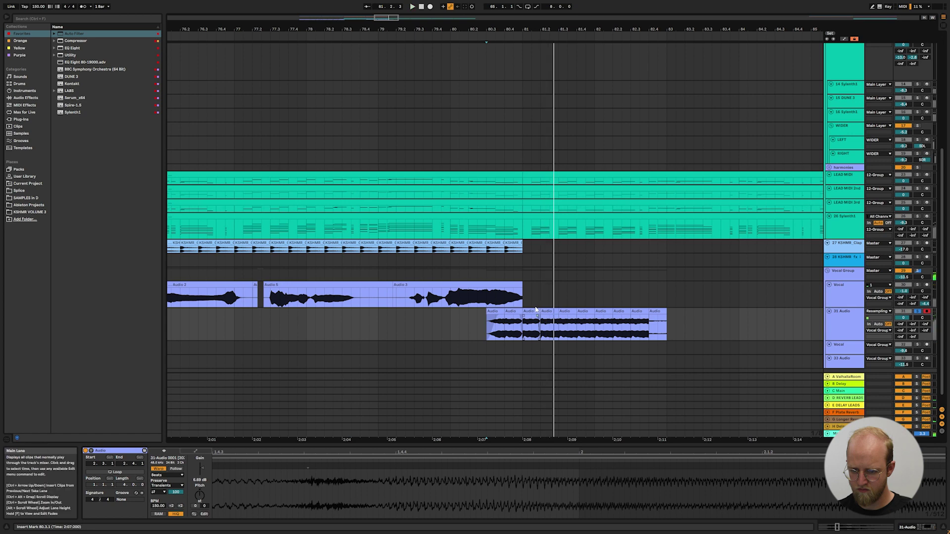
Step: Play the vocal transition from bar 80, start the chops at bar 80.4, and raise the first slice's clip gain to 11.8 dB
left_click(388, 316)
key("space")
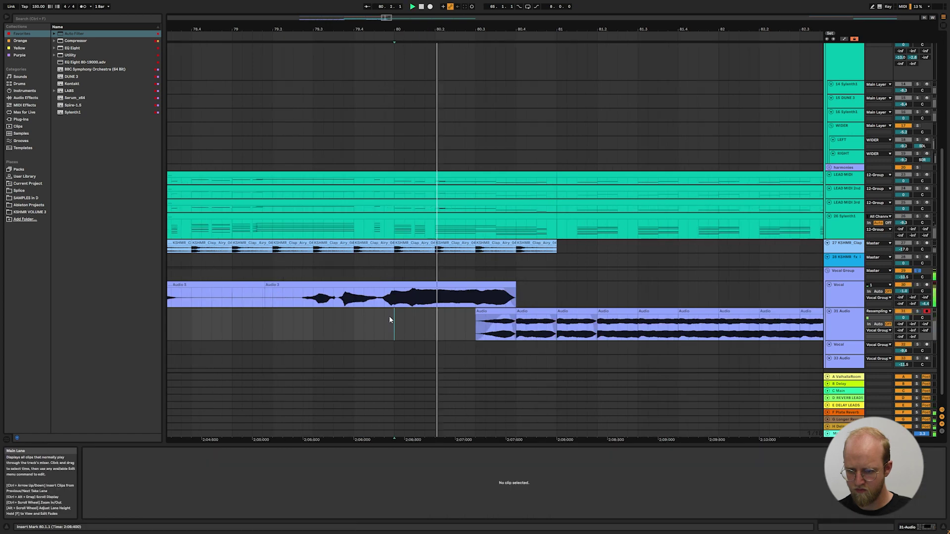
scroll(389, 316, "down", 3)
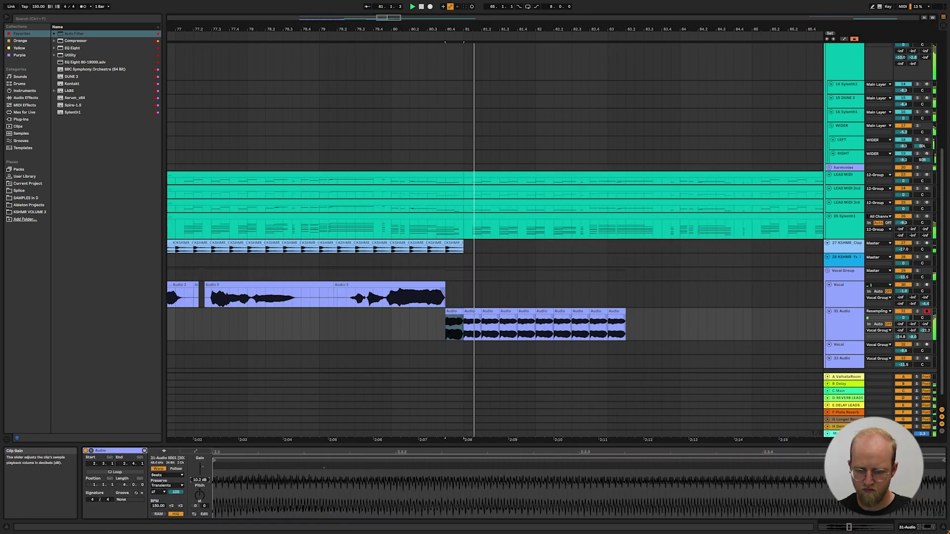
key("space")
key("space")
key("space")
key("space")
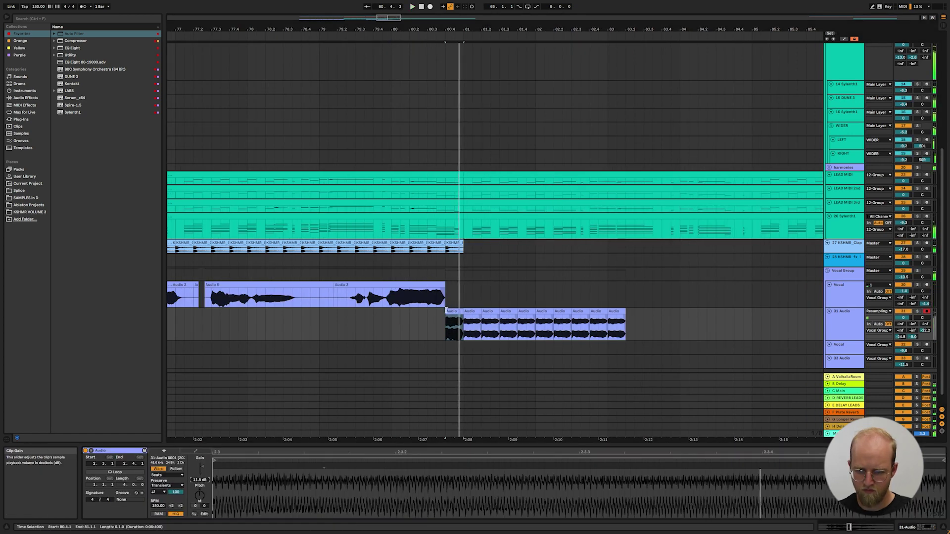
Step: Repeat the louder one-beat vocal slice from bar 80.4 to 83.2 and play the result
key("ctrl+d")
key("ctrl+d")
key("ctrl+d")
key("ctrl+d")
key("ctrl+d")
key("ctrl+d")
key("ctrl+d")
key("ctrl+d")
key("ctrl+d")
scroll(504, 324, "up", 3)
left_click(271, 325)
key("space")
key("space")
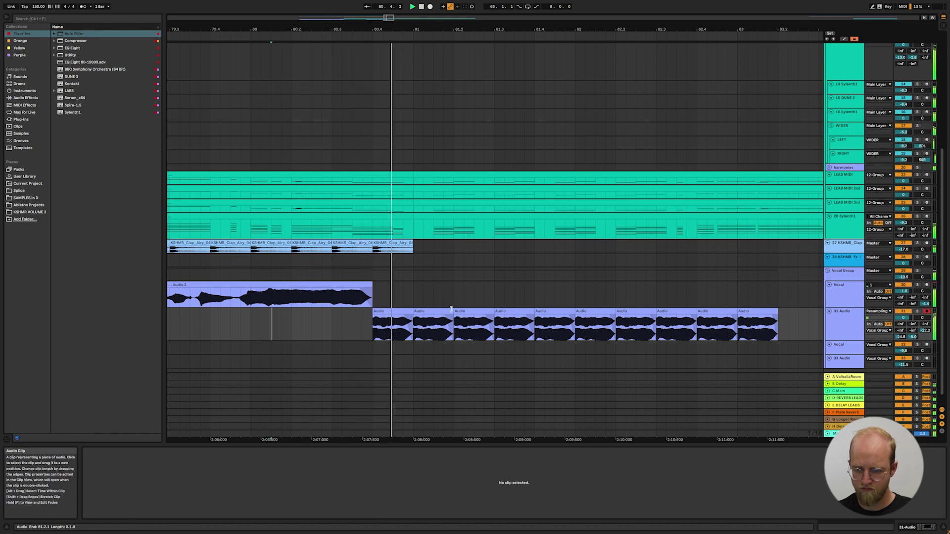
Step: Stop playback and duplicate the one-beat vocal slice several more times on the resampled track
scroll(452, 312, "down", 2)
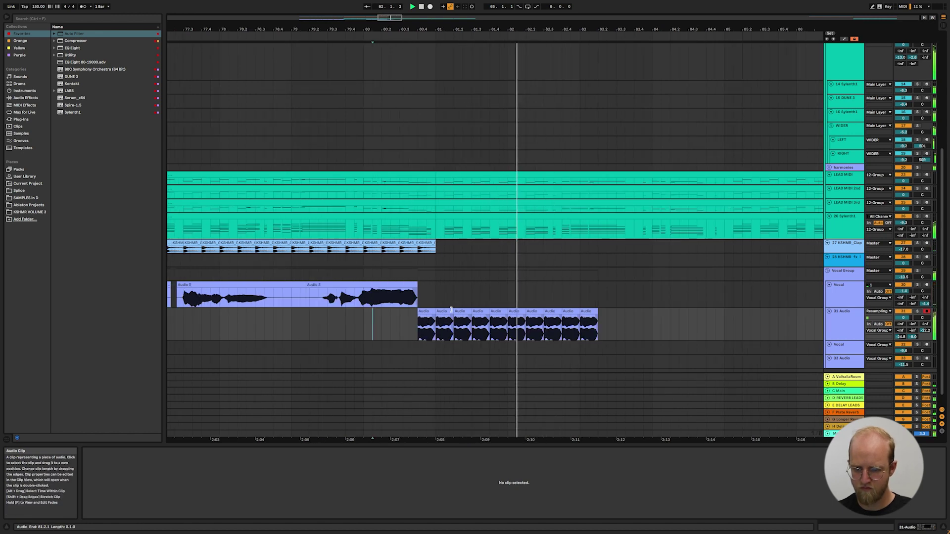
scroll(564, 318, "up", 1)
key("space")
left_click(444, 313)
key("ctrl+d")
key("ctrl+d")
key("ctrl+d")
key("ctrl+d")
key("ctrl+d")
key("ctrl+d")
key("ctrl+d")
Step: Select a shorter portion at the end of the vocal chops and repeat it to speed up the stutter
scroll(403, 335, "up", 2)
left_click_drag(406, 329, 389, 328)
key("ctrl+d")
key("ctrl+d")
key("ctrl+d")
key("ctrl+d")
key("ctrl+d")
key("ctrl+d")
key("ctrl+d")
key("ctrl+d")
key("ctrl+d")
key("ctrl+d")
key("ctrl+d")
key("ctrl+d")
key("ctrl+d")
key("ctrl+d")
key("ctrl+d")
Step: Repeat even shorter vocal slices on the resampled track, finishing the accelerating stutter at bar 88
scroll(491, 324, "up", 2)
left_click_drag(480, 324, 473, 322)
key("ctrl+d")
key("ctrl+d")
key("ctrl+d")
key("ctrl+d")
key("ctrl+d")
key("ctrl+d")
key("ctrl+d")
left_click_drag(551, 324, 472, 324)
key("ctrl+d")
scroll(473, 324, "down", 2)
scroll(500, 335, "down", 3)
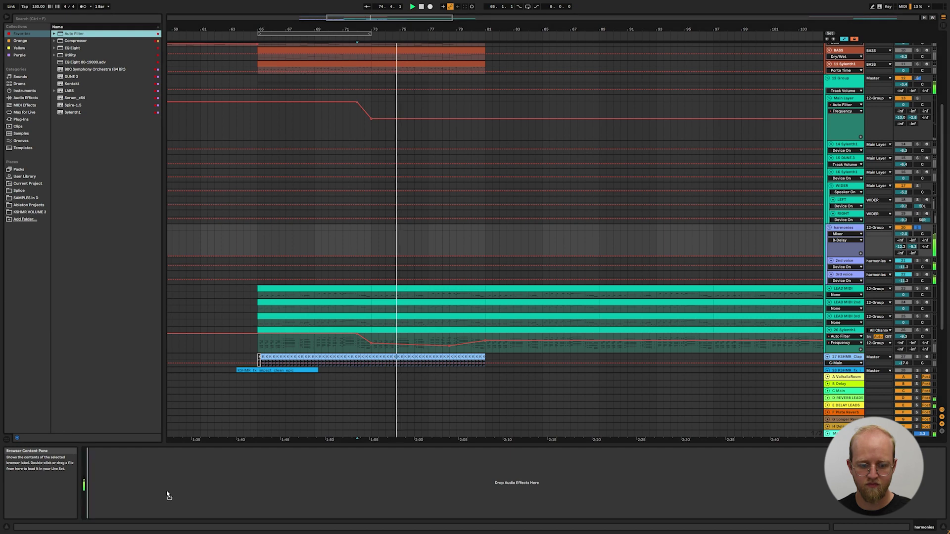
Step: Add an Auto Filter to the harmonies group, automating its frequency down from bar 72 to 73, slightly up to 79, and fully open at 81
left_click(195, 470)
left_click(357, 231)
left_click_drag(371, 231, 371, 243)
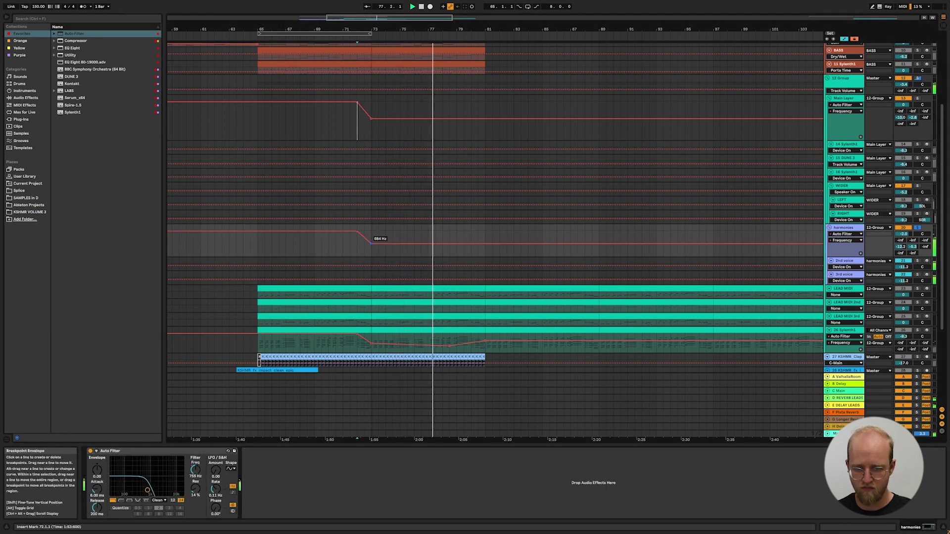
left_click_drag(456, 244, 471, 243)
left_click_drag(484, 244, 484, 247)
left_click_drag(485, 247, 485, 231)
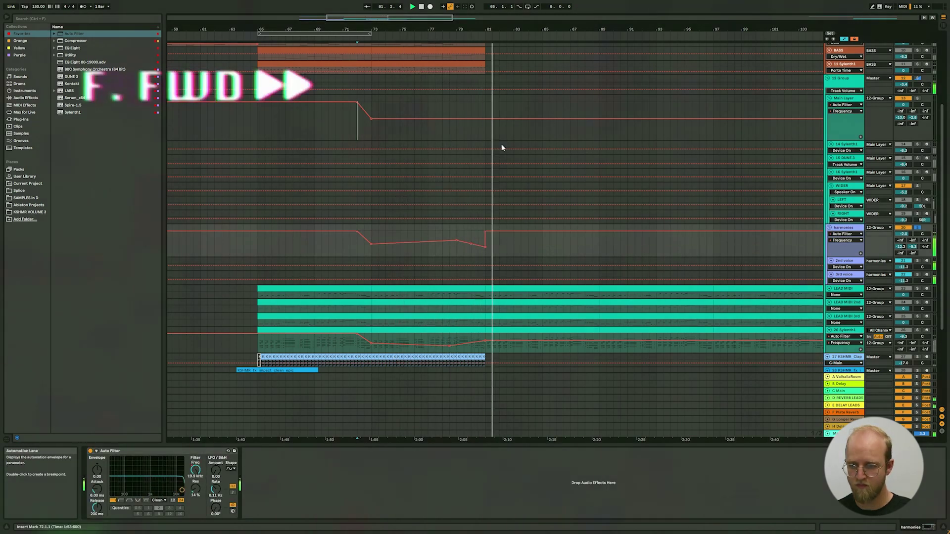
Step: Raise the automated filter frequencies of the Main Layer group and the lead Sylenth1 track at bar 81, checking playback
left_click_drag(485, 119, 484, 101)
left_click_drag(485, 341, 485, 333)
scroll(488, 316, "down", 2)
key("space")
key("space")
scroll(487, 277, "up", 1)
left_click_drag(485, 201, 598, 201)
mouse_move(485, 71)
left_mouse_down()
mouse_move(566, 74)
mouse_move(563, 87)
left_mouse_up()
left_click_drag(485, 88, 487, 75)
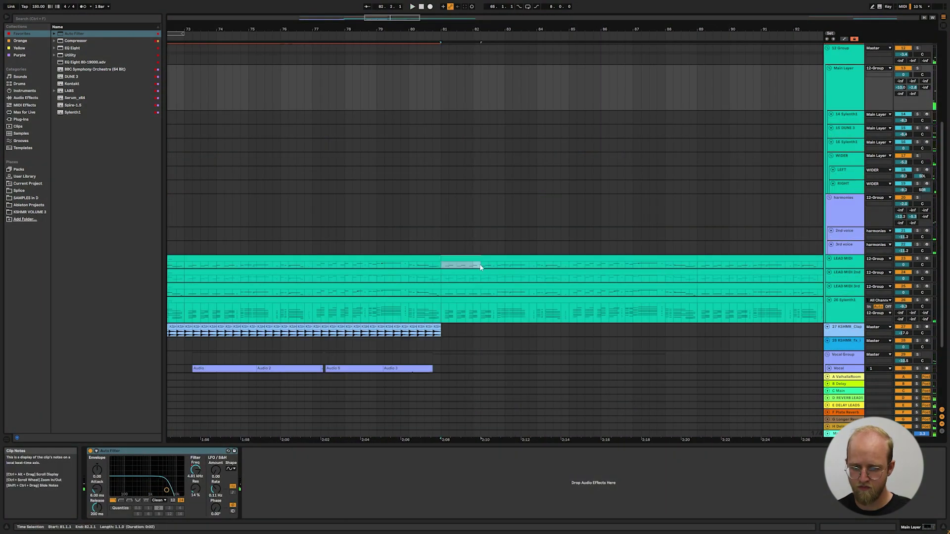
Step: Repeat the LEAD MIDI track's five-beat phrase starting at bar 81 to vary the melody, and play it back
key("ctrl+d")
key("ctrl+d")
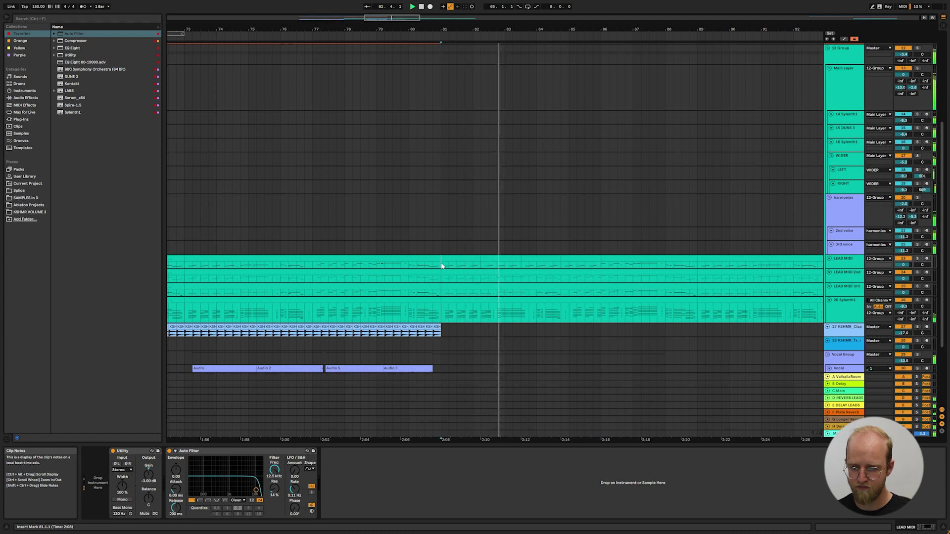
left_click_drag(561, 263, 665, 258)
key("space")
key("ctrl+d")
left_click(625, 265)
key("space")
key("space")
Step: Repeat the five-beat phrase starting at bar 81 on the LEAD MIDI 2nd track
left_click(465, 259)
key("Down")
key("ctrl+d")
key("ctrl+d")
key("ctrl+d")
key("ctrl+d")
left_click(443, 280)
scroll(444, 280, "up", 1)
left_click_drag(441, 284, 469, 290)
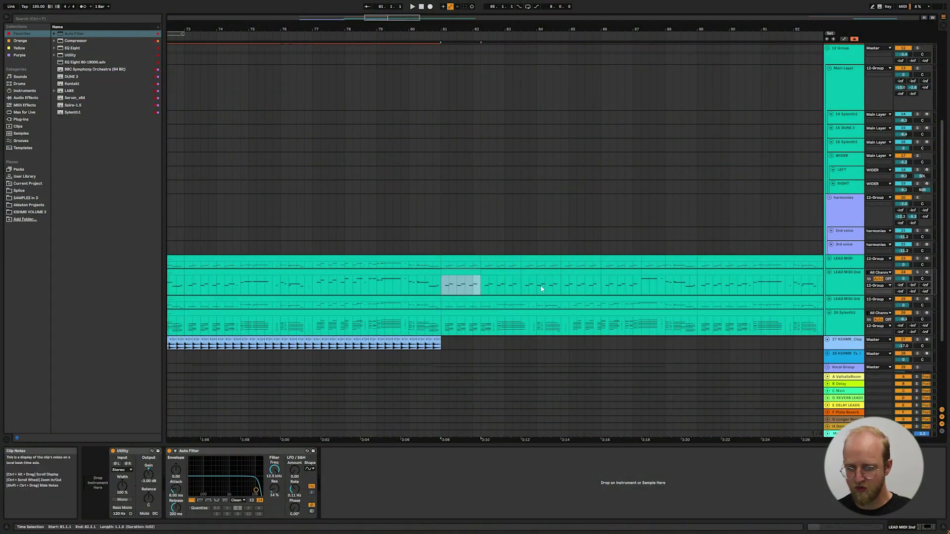
Step: Repeat the five-beat phrase starting at bar 81 on the LEAD MIDI 3rd track and play the second lead's ending
left_click_drag(442, 305, 482, 306)
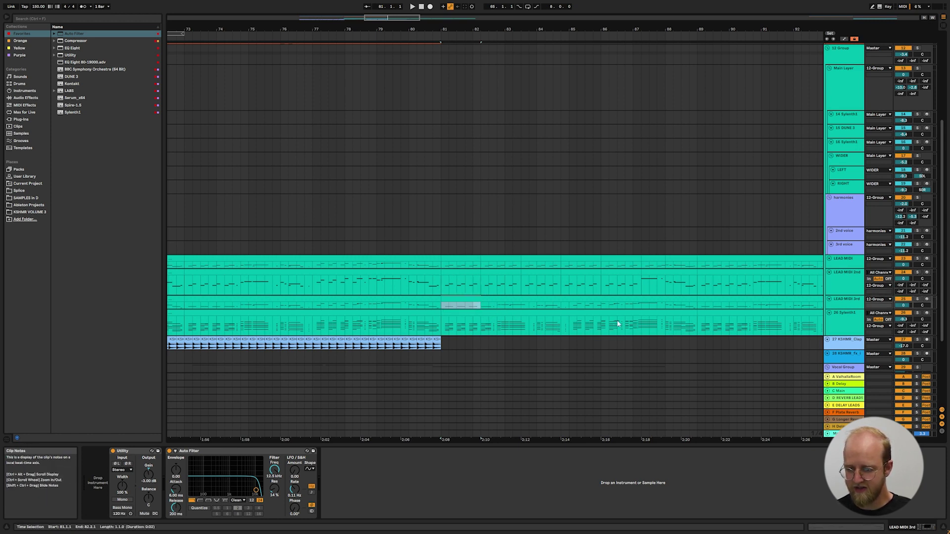
key("ctrl+d")
key("ctrl+d")
key("ctrl+d")
key("ctrl+d")
key("ctrl+d")
left_click_drag(642, 286, 681, 286)
left_click(602, 286)
key("space")
Step: Repeat the five-beat phrase starting at bar 81 on the lead Sylenth1 track
left_click_drag(442, 325, 481, 325)
key("ctrl+d")
key("ctrl+d")
key("ctrl+d")
key("ctrl+d")
key("ctrl+d")
Step: Paste the copied notes at about bar 88 on the lead Sylenth1 track and duplicate the KSHMR clap clips to bars 81 to 89
left_click(668, 321)
key("ctrl+v")
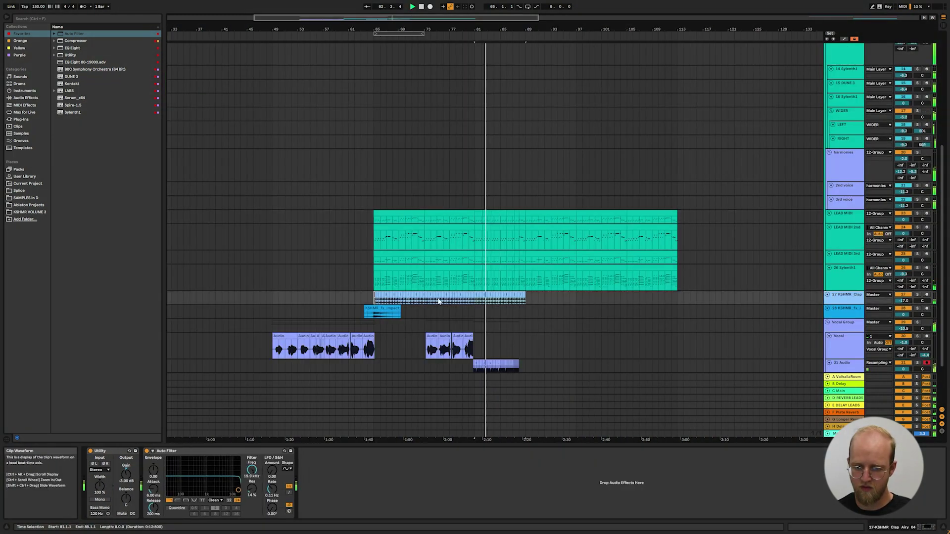
scroll(498, 303, "up", 3)
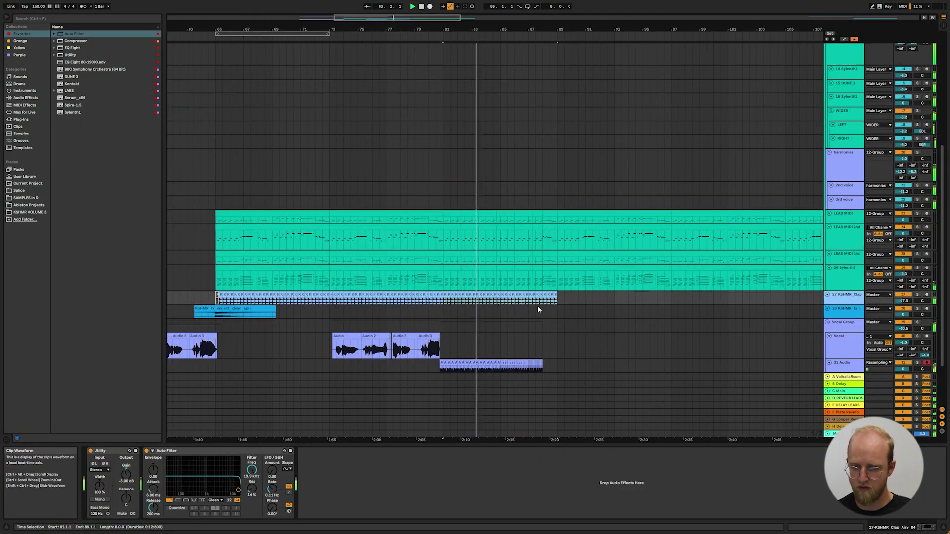
scroll(538, 308, "down", 3)
Step: Switch to Splice, audition one-shot snares, and place the KSHMR snare tight bright sample at bar 81 as a one-beat clip
scroll(521, 233, "up", 5, "ctrl")
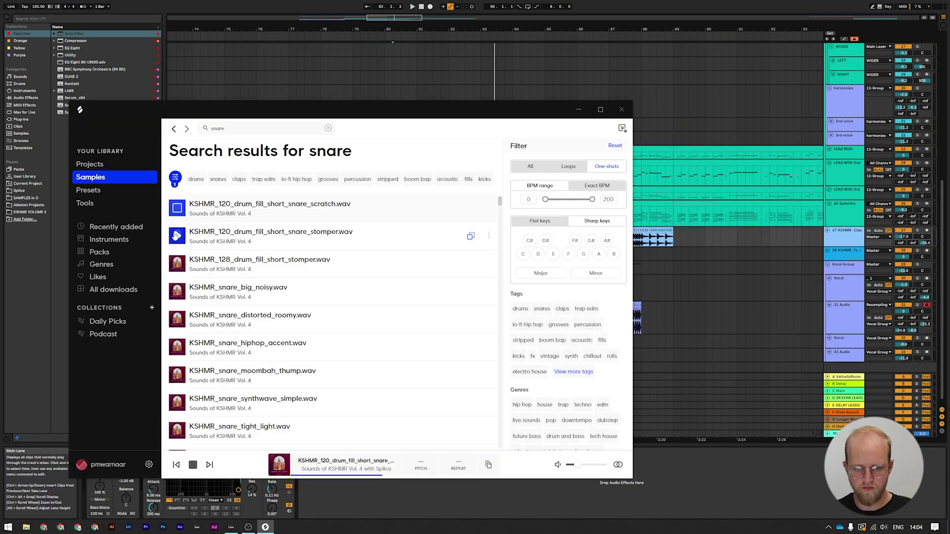
key("Down")
scroll(174, 342, "down", 5)
left_click(176, 345)
scroll(177, 346, "down", 5)
left_click(177, 346)
scroll(176, 342, "down", 2)
left_click(177, 338)
scroll(177, 334, "down", 4)
left_click(175, 329)
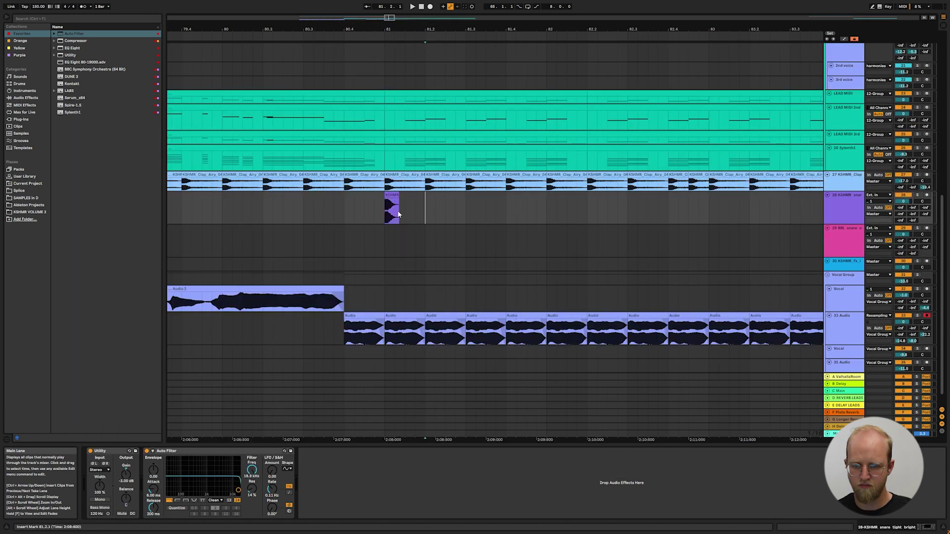
left_click(384, 216)
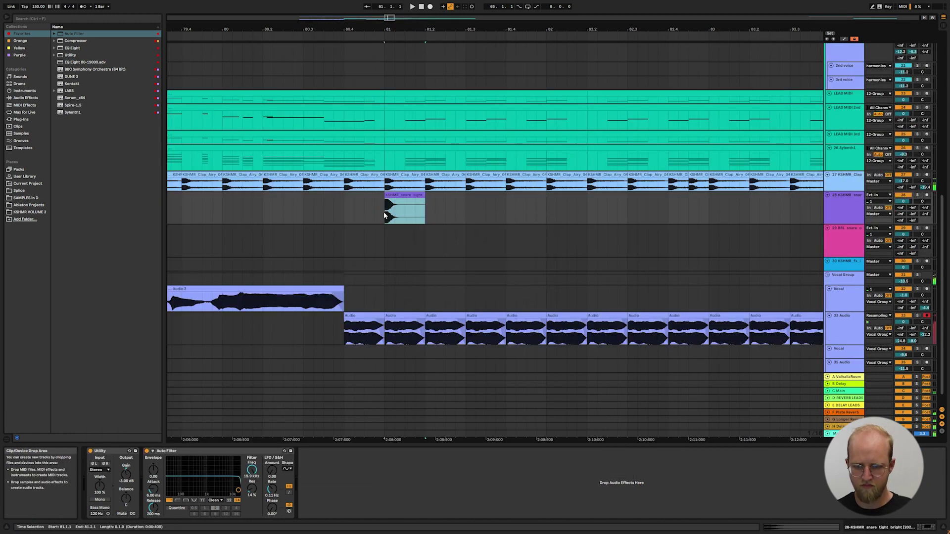
Step: Duplicate the one-beat KSHMR snare tight bright clip from bar 81 to bar 88 with progressively shorter repeats as an accelerating roll
key("space")
key("ctrl+d")
key("ctrl+d")
key("ctrl+d")
key("ctrl+d")
scroll(316, 218, "down", 5)
key("ctrl+d")
key("ctrl+d")
key("ctrl+d")
key("ctrl+d")
key("ctrl+d")
key("ctrl+d")
key("ctrl+d")
key("ctrl+d")
key("ctrl+d")
scroll(445, 208, "up", 7)
key("ctrl+d")
key("ctrl+d")
key("ctrl+d")
key("ctrl+d")
key("ctrl+d")
key("space")
left_click(401, 211)
scroll(402, 213, "down", 8)
scroll(445, 214, "up", 4)
key("ctrl+d")
key("ctrl+d")
scroll(427, 215, "down", 2)
Step: Place the BBL snare outtahere clip at about bar 88 and extend the KSHMR snare track through bar 88 with one-beat hits
left_click_drag(670, 228, 526, 228)
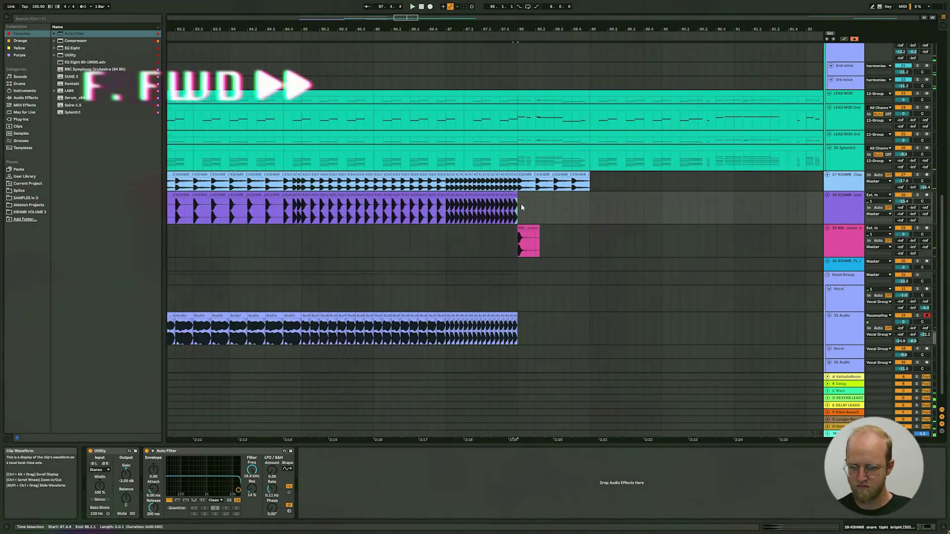
left_click(515, 195)
key("ctrl+d")
left_click_drag(522, 195, 536, 195)
key("ctrl+d")
key("ctrl+d")
key("ctrl+d")
Step: Move the BBL snare outtahere clip back to the build-up's start and duplicate it to bar 89 in the same accelerating rhythm
left_click_drag(539, 229, 341, 228)
scroll(591, 229, "down", 4)
key("ctrl+d")
key("ctrl+d")
key("ctrl+d")
key("ctrl+d")
key("ctrl+d")
key("ctrl+d")
key("ctrl+d")
key("ctrl+d")
key("ctrl+d")
key("ctrl+d")
key("ctrl+d")
key("ctrl+d")
key("ctrl+d")
key("ctrl+d")
key("ctrl+d")
scroll(513, 244, "up", 7)
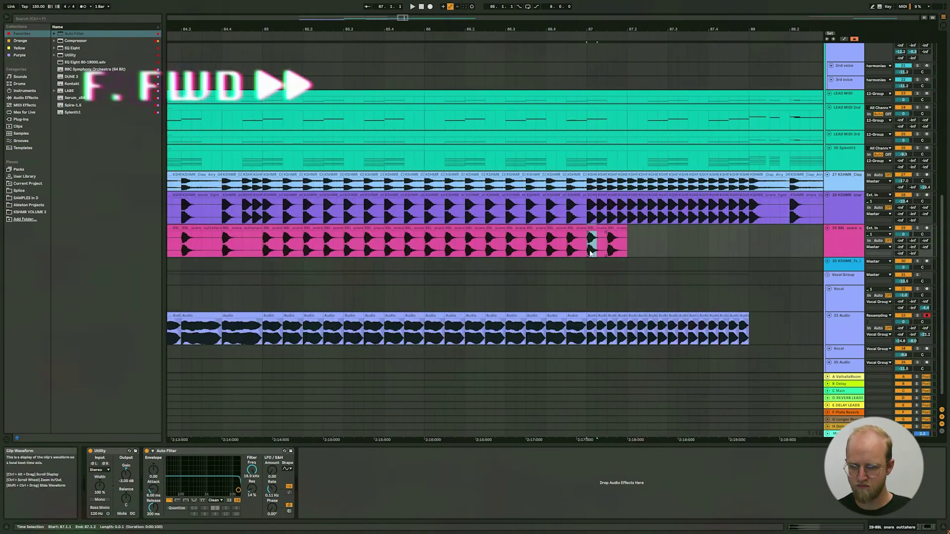
scroll(592, 250, "down", 4)
key("ctrl+d")
key("ctrl+d")
key("ctrl+d")
key("ctrl+d")
key("ctrl+d")
key("ctrl+d")
key("ctrl+d")
key("ctrl+d")
scroll(375, 254, "up", 3)
left_click(645, 245)
Step: Duplicate the eight-bar PAD, ARP and BASS parts to bars 81 to 89
scroll(583, 244, "down", 5)
scroll(583, 244, "up", 8)
left_click_drag(456, 245, 402, 185)
key("space")
key("ctrl+d")
left_click_drag(485, 184, 452, 247)
scroll(452, 246, "down", 5)
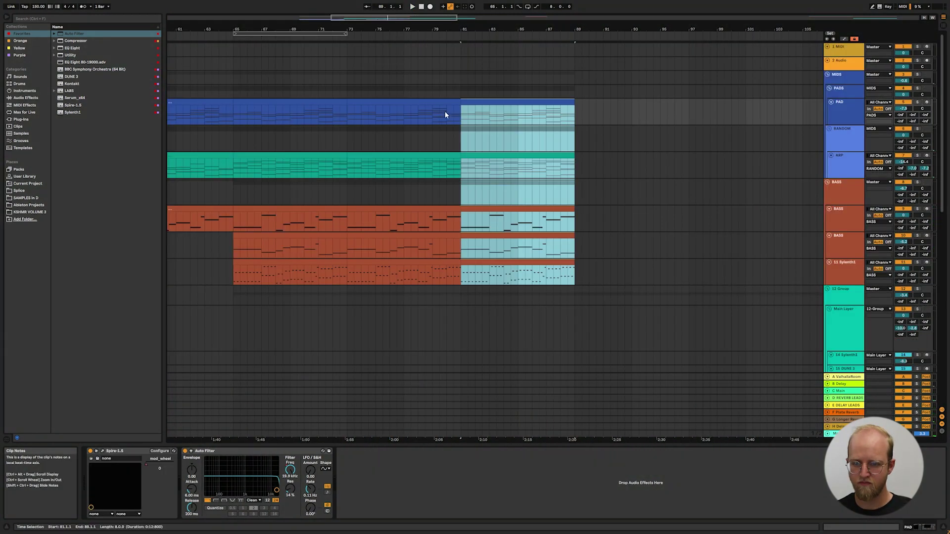
Step: Fit the track heights to the arrangement view and collapse the Main Layer group
key("h")
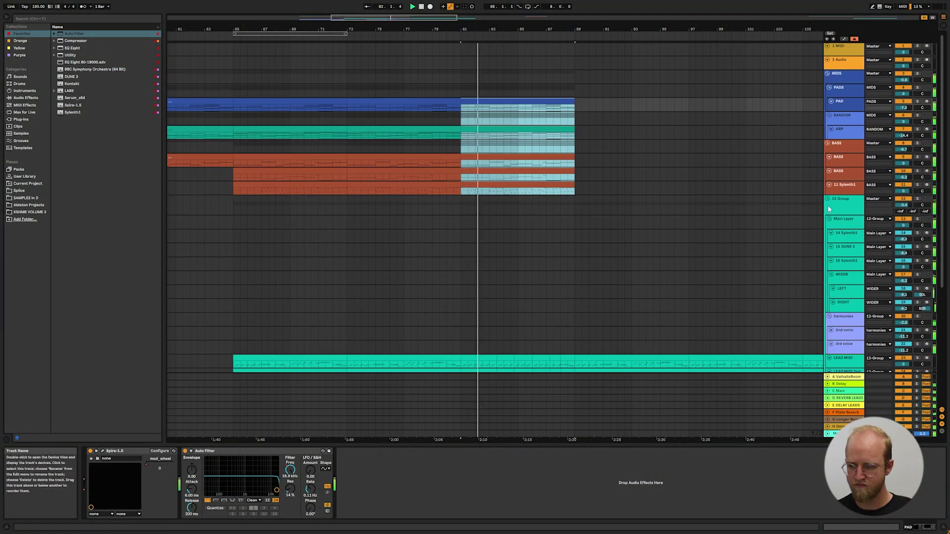
left_click(831, 219)
scroll(520, 147, "up", 3)
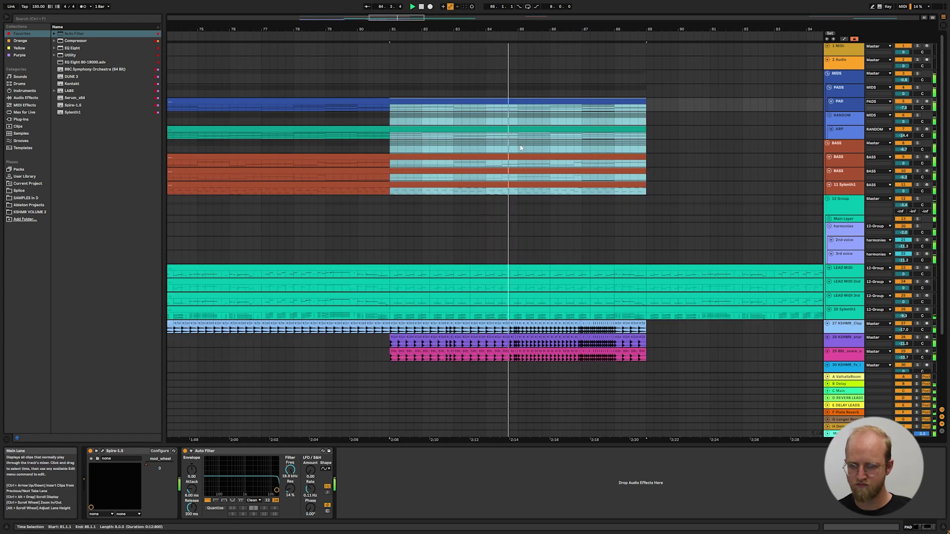
left_click(518, 147)
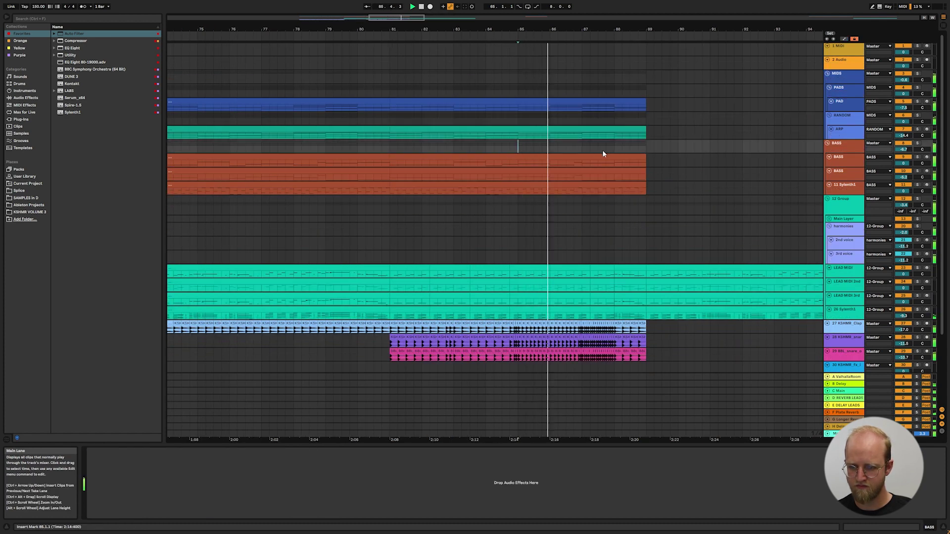
Step: Automate the PAD Auto Filter frequency to dip at bar 81, rise to bar 88 and fall by bar 89, and repeat the pad to bar 97
left_click(403, 108)
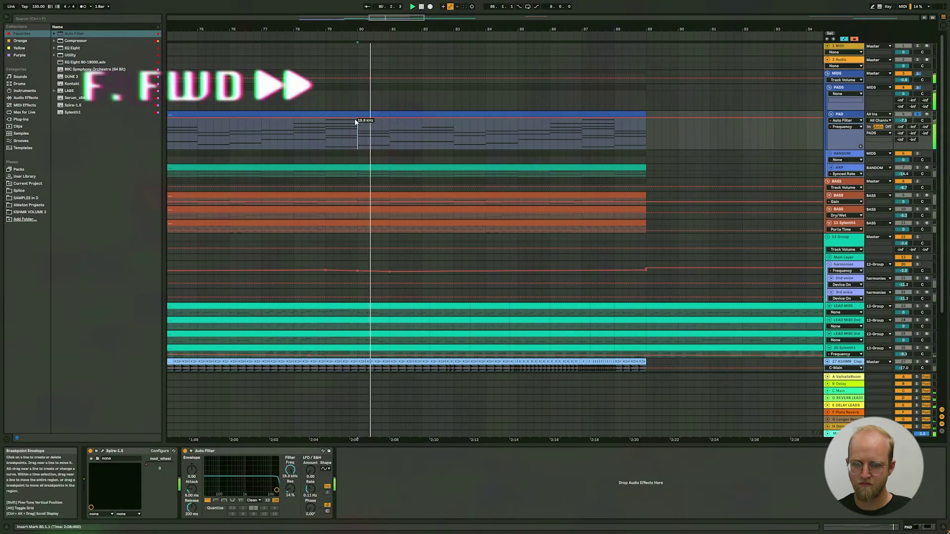
left_click_drag(390, 119, 389, 130)
key("space")
key("space")
left_click_drag(582, 130, 582, 122)
left_click(614, 121)
left_click_drag(646, 121, 390, 143)
key("ctrl+d")
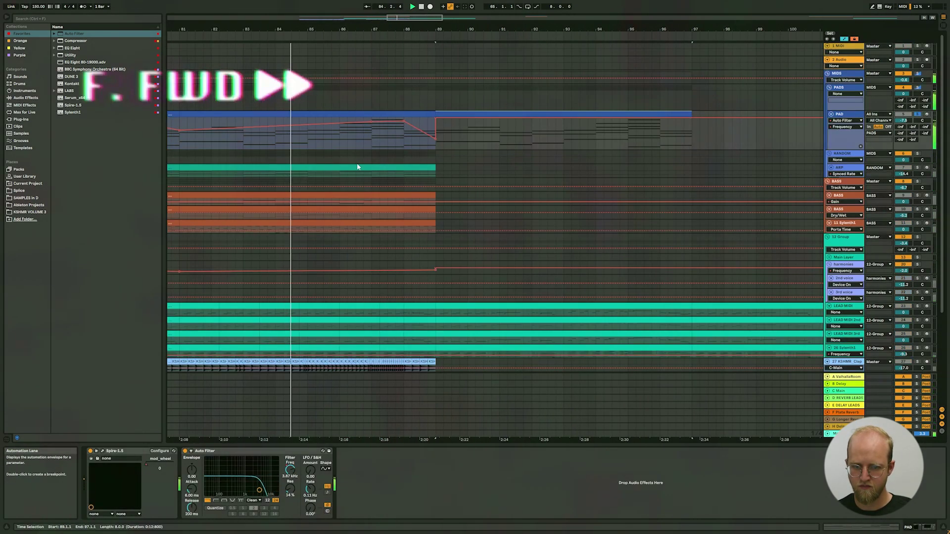
Step: Automate the ARP Auto Filter frequency to dip from bar 79 to 81, rise until bar 88 and fall sharply by bar 89
left_click(357, 167)
scroll(205, 175, "left", 3)
left_click_drag(845, 177, 845, 210)
left_click(916, 167)
left_click(845, 174)
left_click(848, 199)
key("space")
left_click(235, 170)
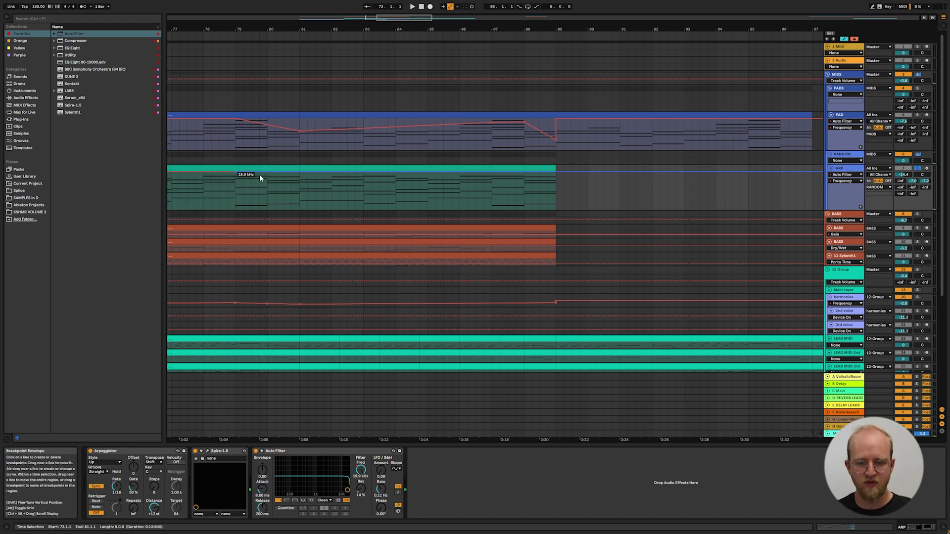
left_click_drag(299, 175, 318, 189)
left_click_drag(523, 185, 524, 177)
left_click_drag(299, 198, 557, 201)
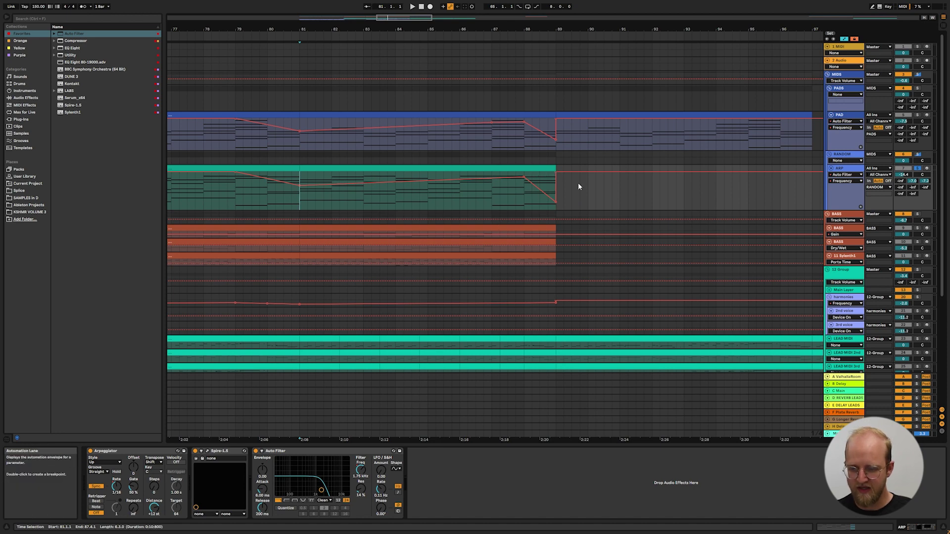
Step: Automate 1 Frequency A of an EQ Eight 80-19000 on the BASS group, rising from bar 81 to about 354 Hz at bar 88
key("a")
left_click(296, 221)
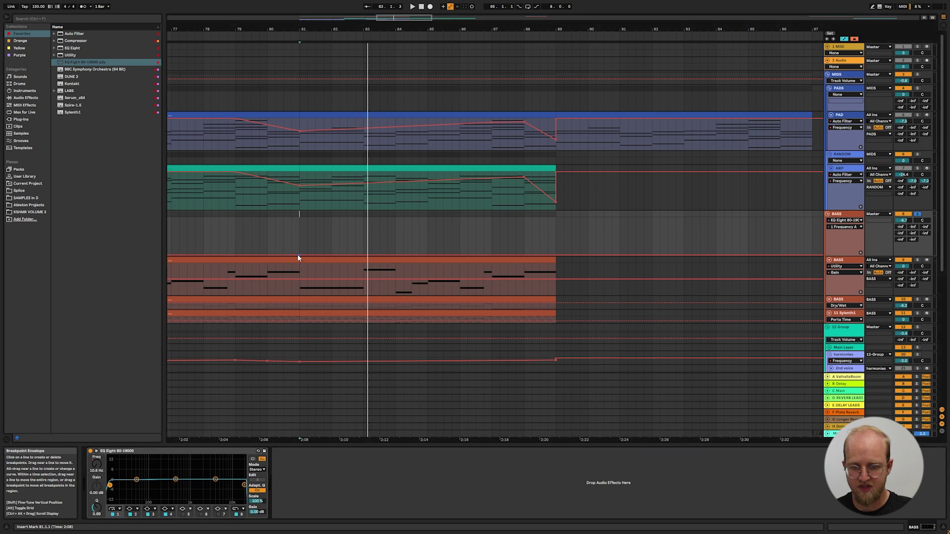
left_click_drag(523, 254, 524, 238)
key("space")
left_click(418, 233)
key("space")
key("space")
left_click(508, 228)
key("space")
key("space")
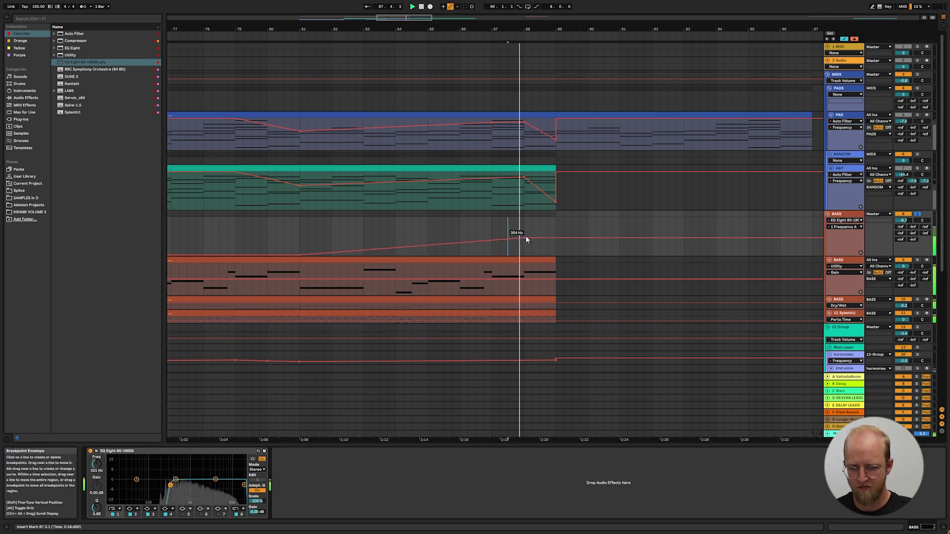
Step: Repeat the bass clips to bar 97 and set the BASS group's EQ frequency breakpoint at bar 89 to 265 Hz
key("ctrl+d")
left_click(555, 247)
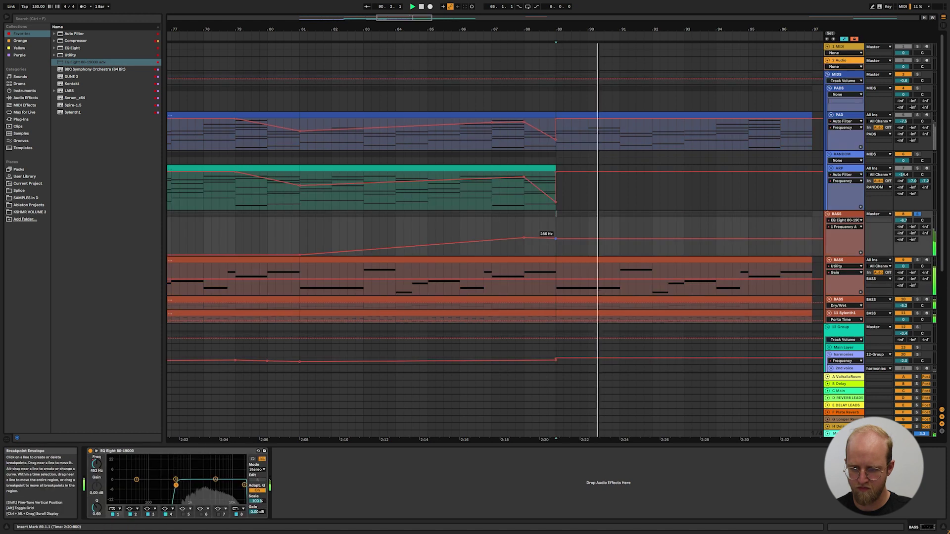
left_click_drag(556, 238, 555, 239)
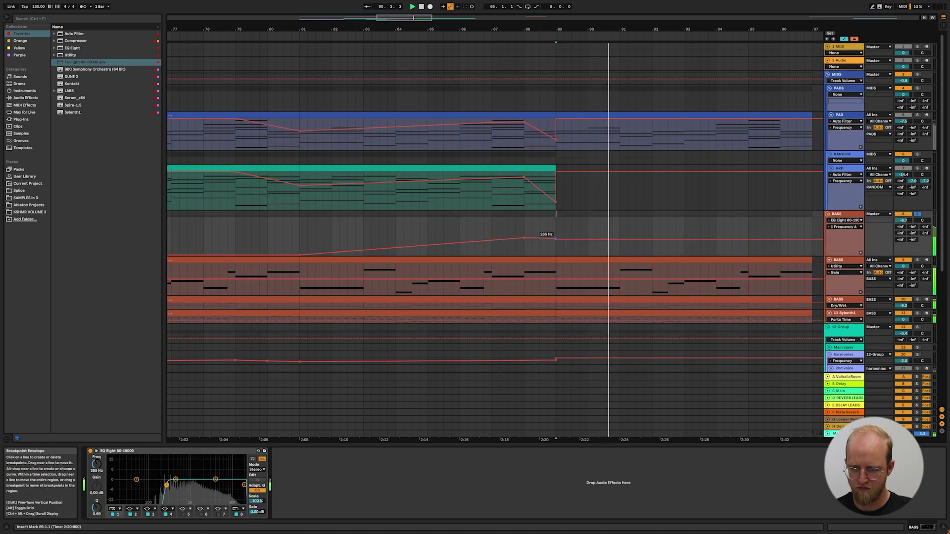
Step: Add Kickstart to the BASS group and automate its Mix to rise from about bar 80 to bar 89
left_click(295, 232)
left_click(14, 48)
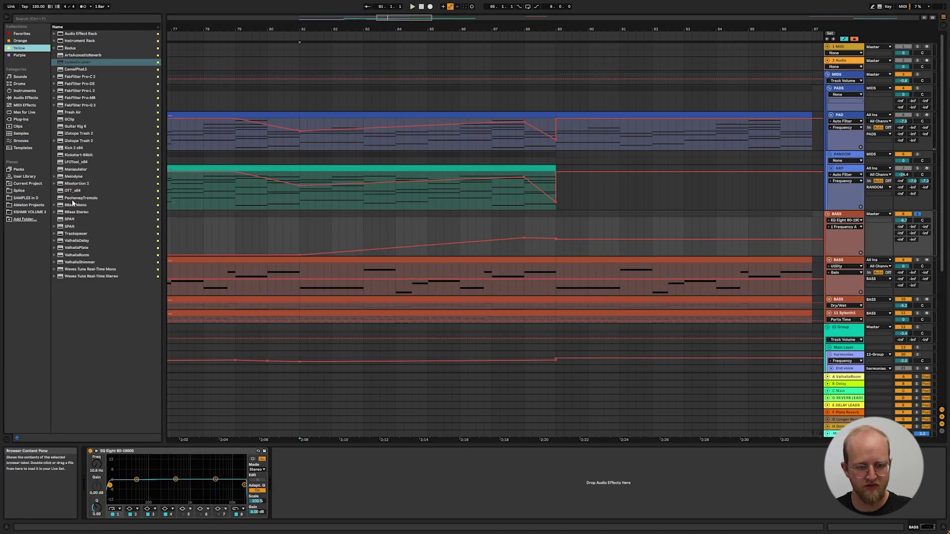
double_click(79, 154)
key("space")
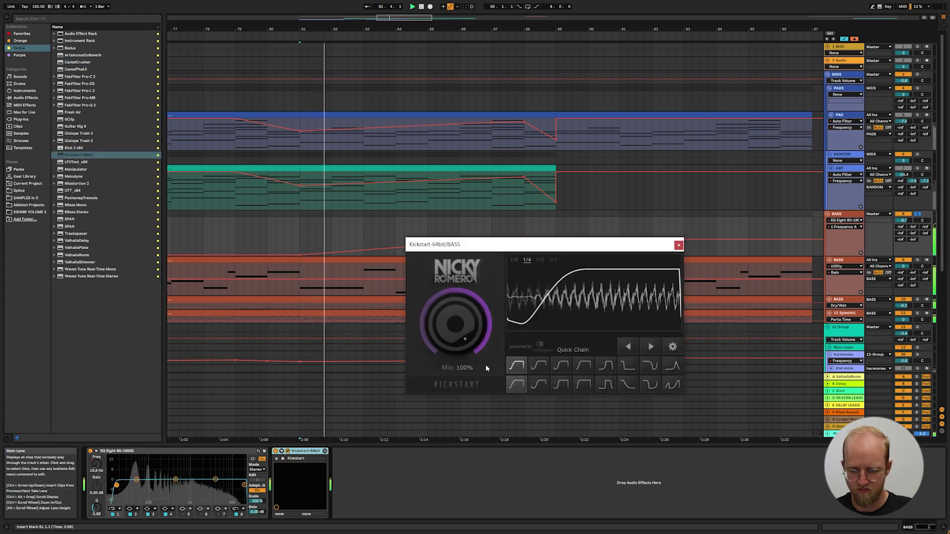
key("space")
left_click(455, 324)
left_click(269, 217)
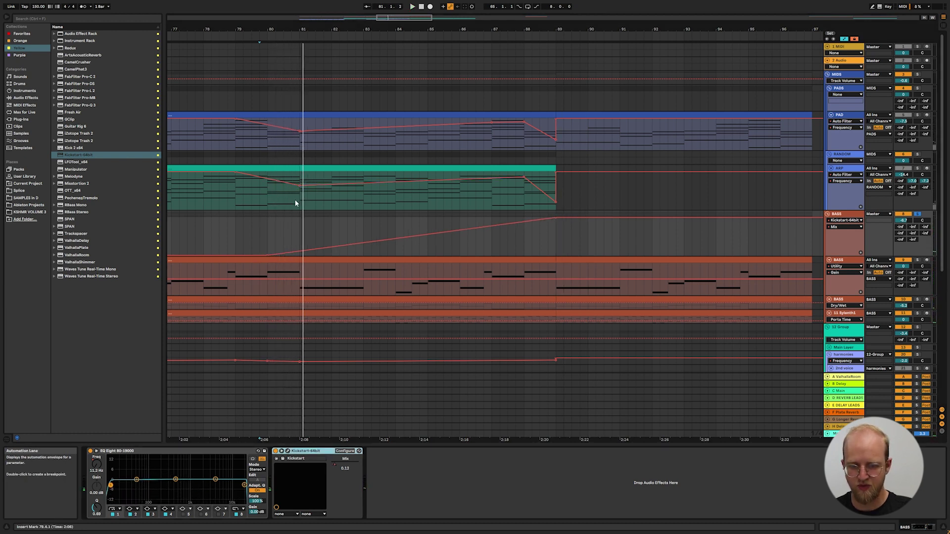
Step: Copy the BASS group's EQ Eight 80-19000 and paste it onto the MIDS group
left_click(489, 288)
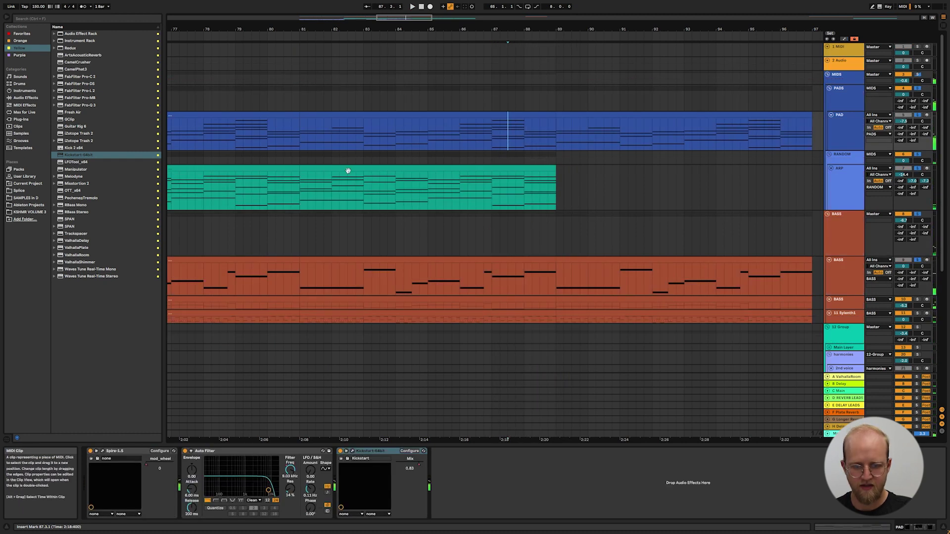
left_click(296, 132)
left_click(301, 284)
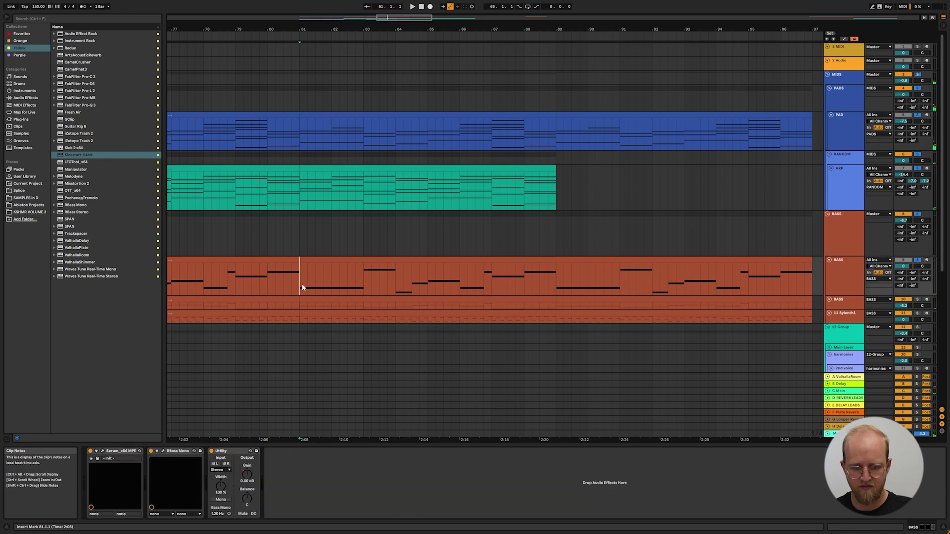
left_click(304, 250)
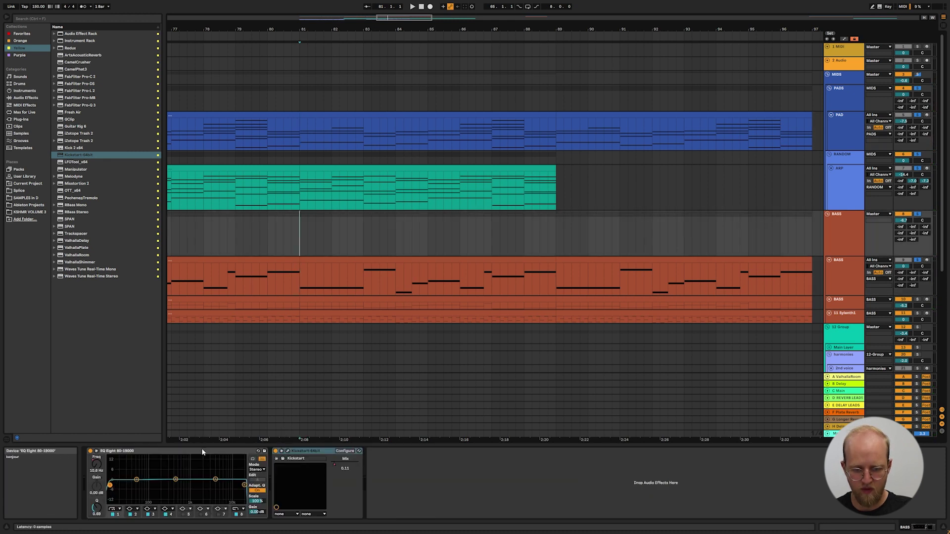
left_click(300, 101)
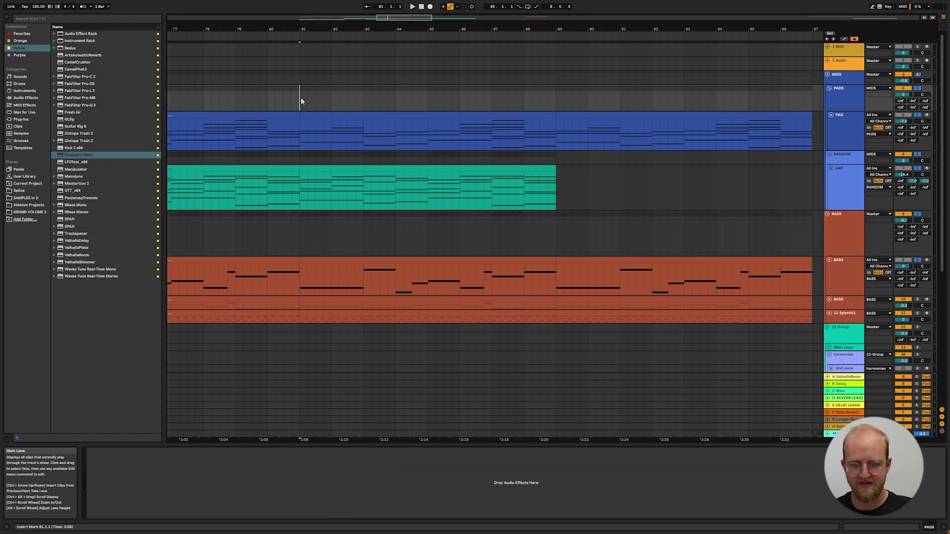
left_click(840, 79)
key("ctrl+v")
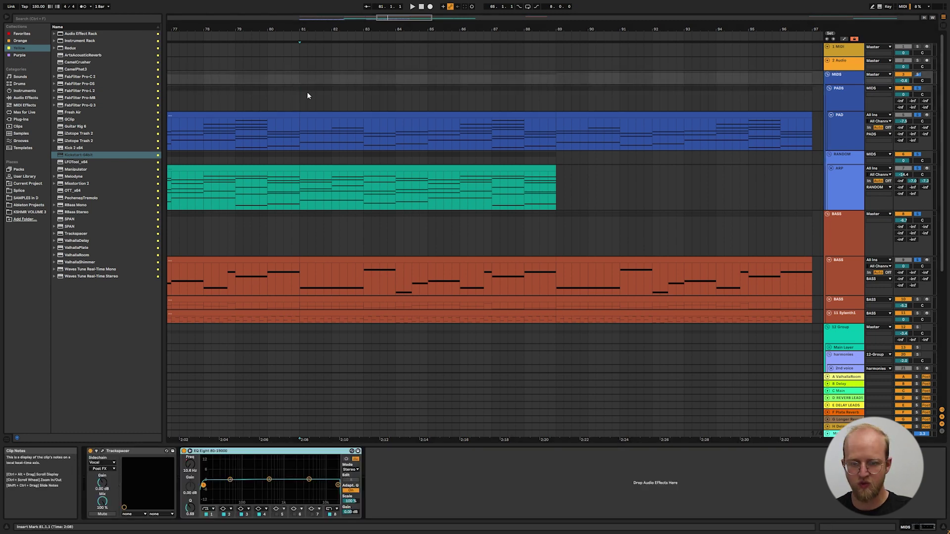
Step: Automate the MIDS group's EQ Eight 1 Frequency A to rise from bar 81 to 354 Hz at bar 88
scroll(302, 76, "up", 1)
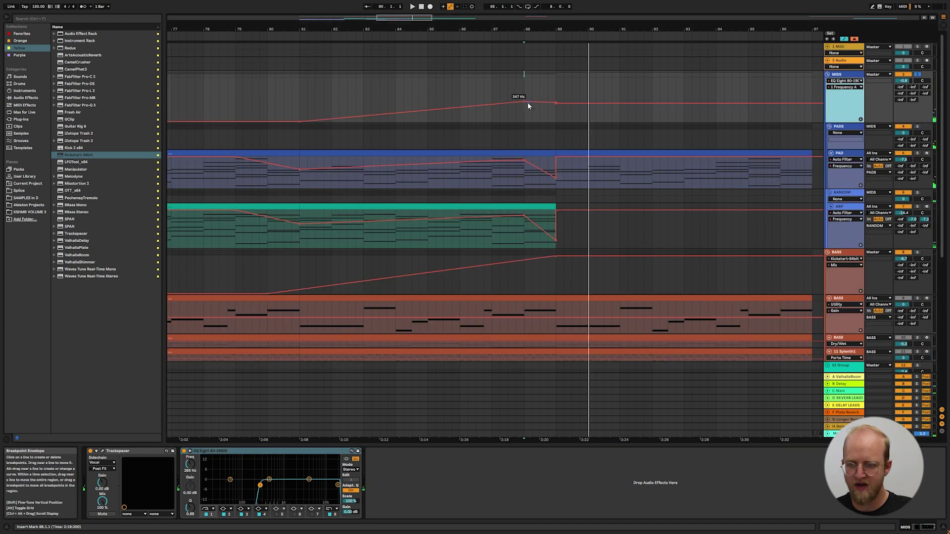
left_click(524, 101)
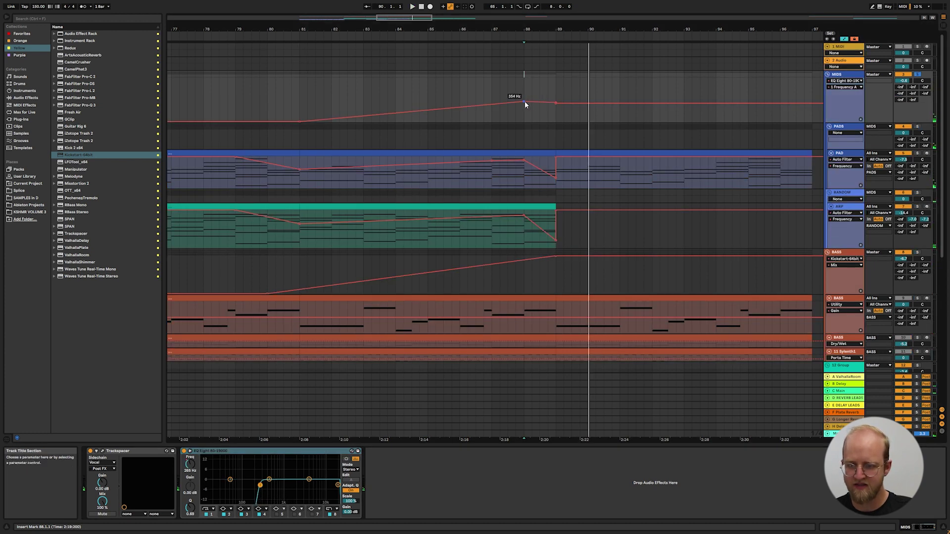
key("space")
left_click(524, 102)
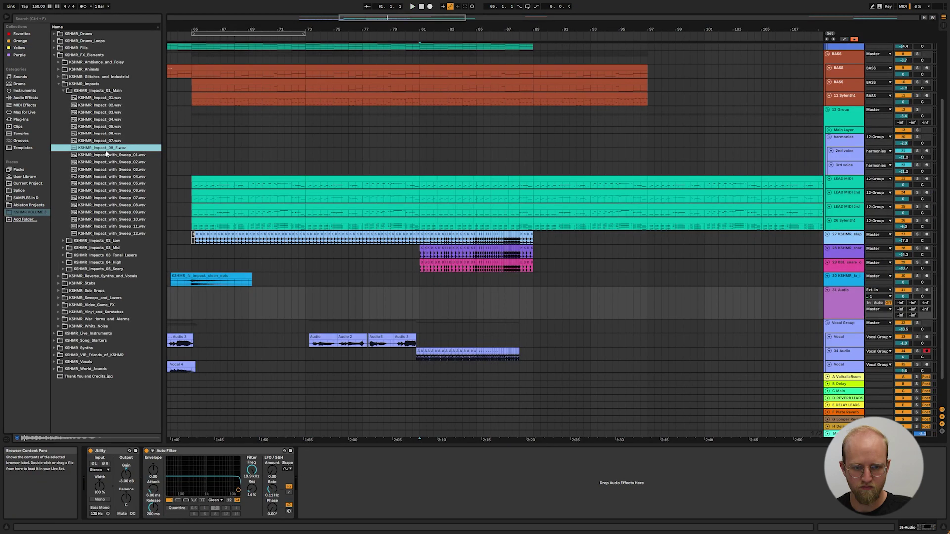
Step: Place the KSHMR_Impact_07 sample at bar 81 and group the clap, snare and effect tracks as Instrumentals
left_click(106, 136)
left_click(105, 142)
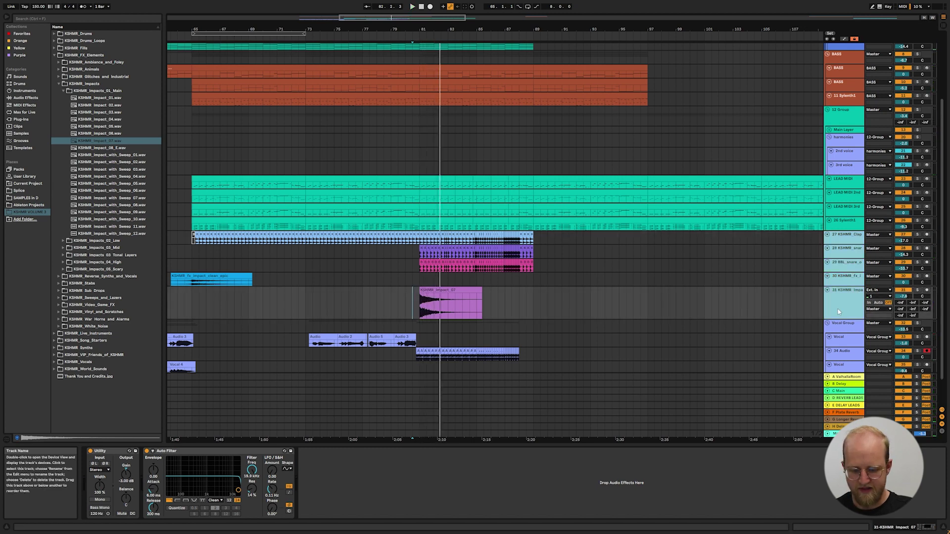
key("ctrl+g")
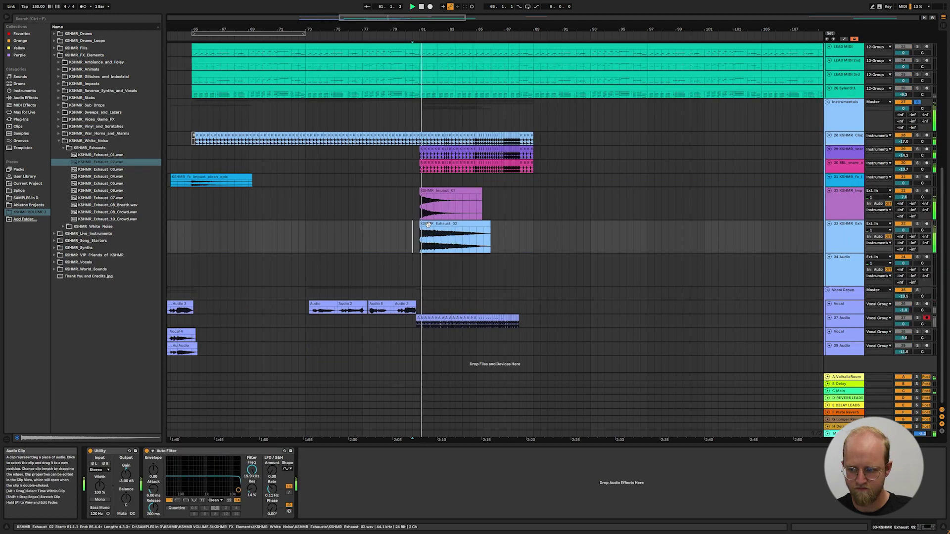
Step: Add the KSHMR_Exhaust_02 sample at bar 81, load Kickstart on its track and play the build-up
left_click(454, 237)
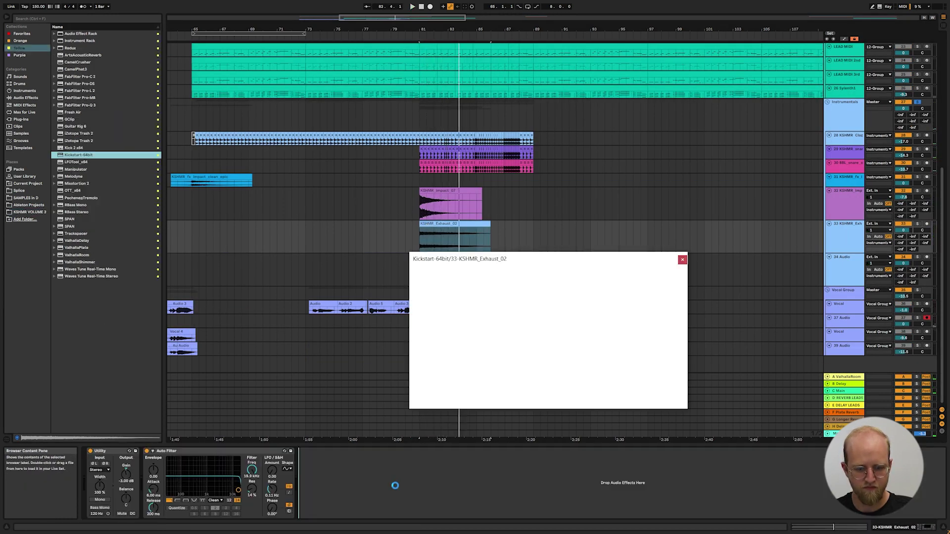
key("space")
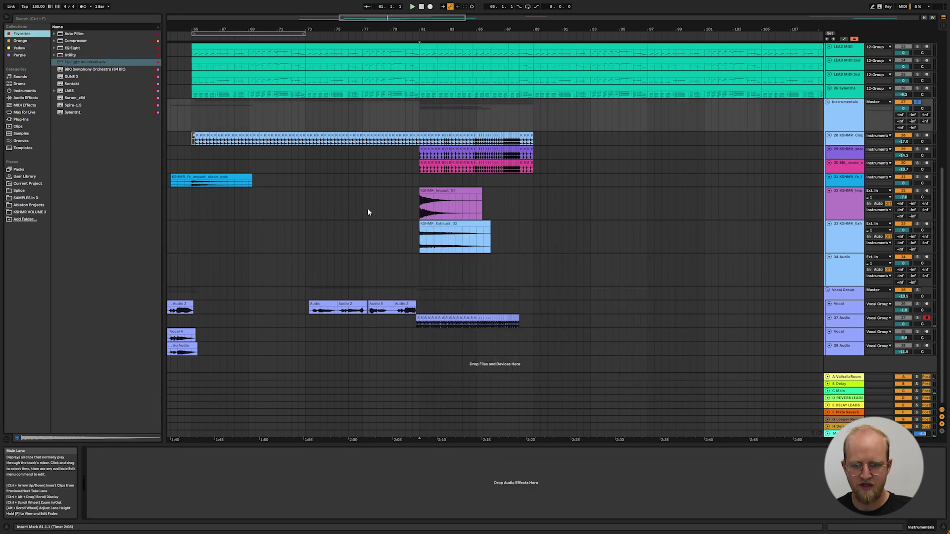
Step: Apply the rising EQ Eight 80-19000 low-cut sweep to the Instrumentals group and play the build-up from bars 81 and 86
scroll(368, 203, "up", 4)
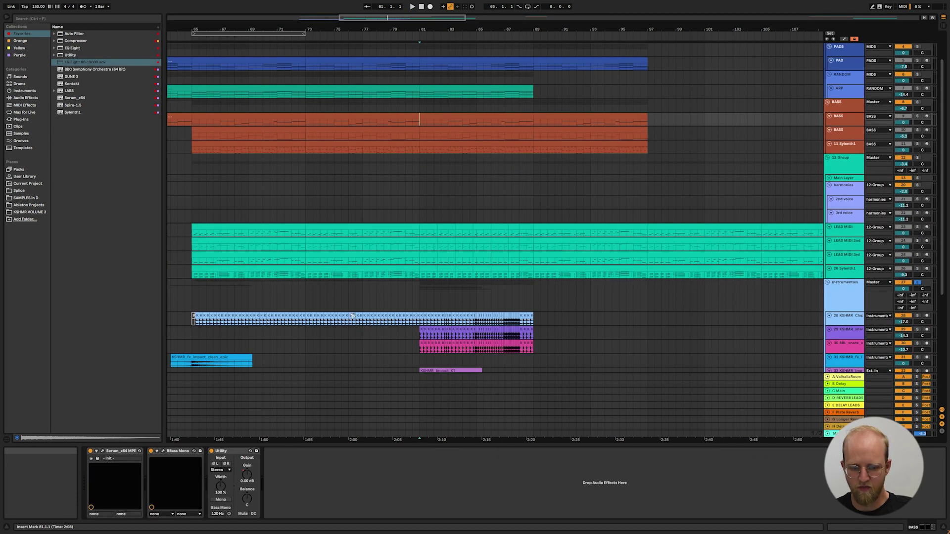
left_click(420, 297)
key("space")
key("space")
left_click(488, 300)
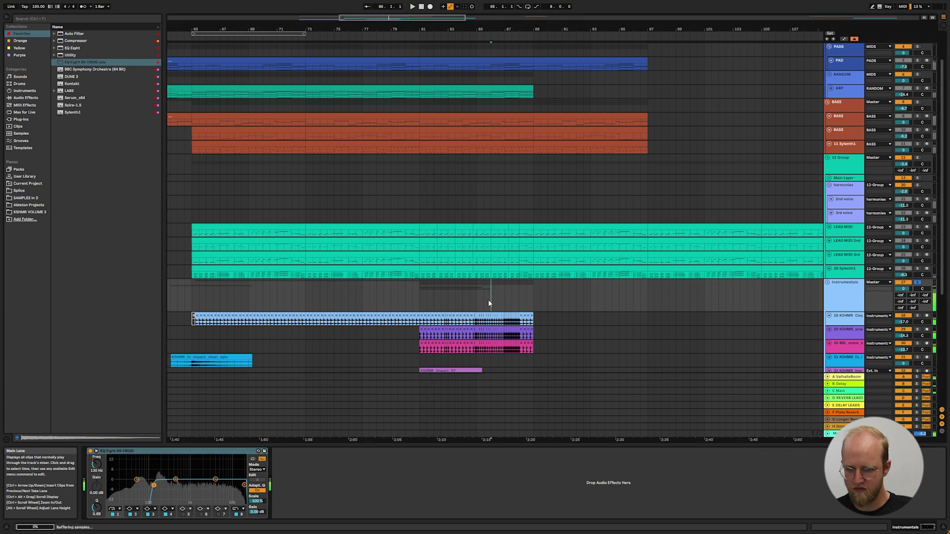
key("space")
scroll(483, 341, "down", 3)
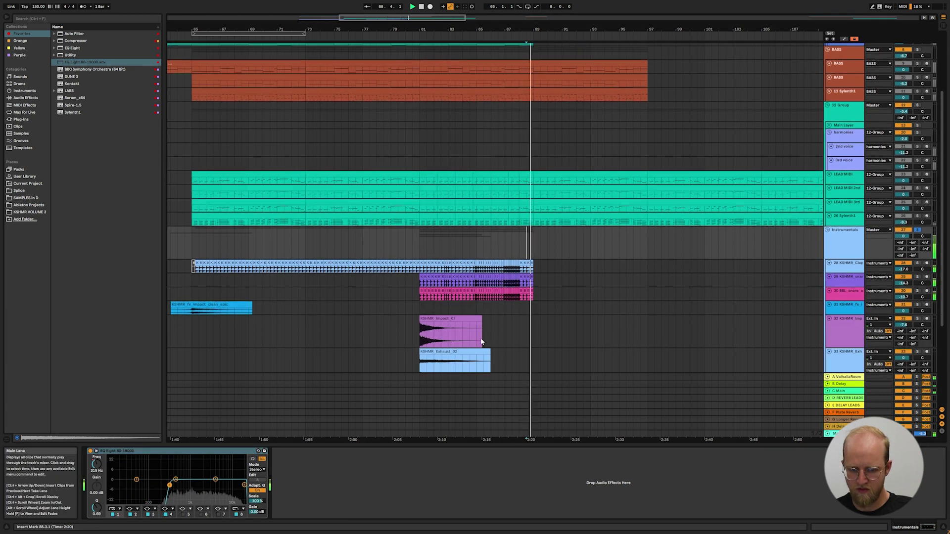
Step: Place the KSHMR_Acoustic_Kick_09_Clean sample at bar 81 on the empty audio track above the impact track
scroll(484, 341, "down", 9)
left_click_drag(847, 277, 845, 194)
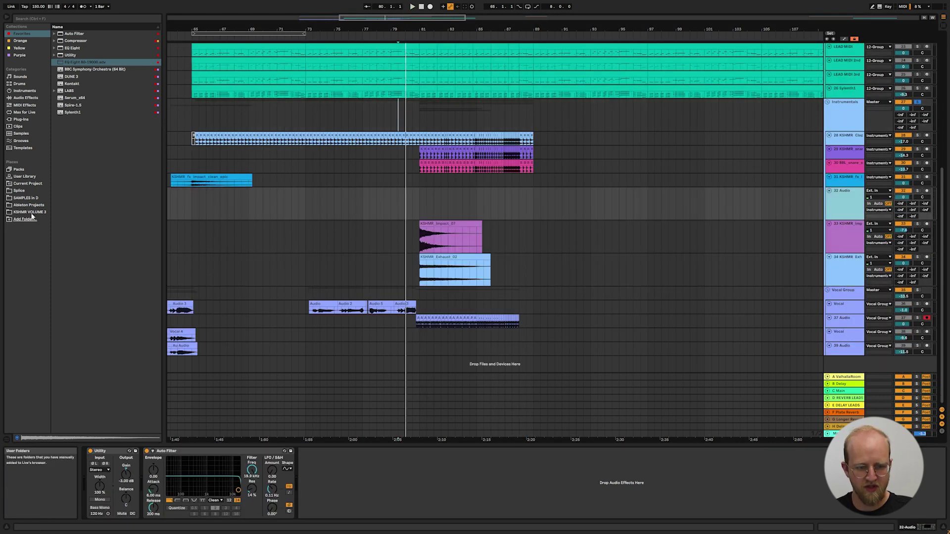
left_click(31, 213)
left_click(56, 34)
left_click(59, 41)
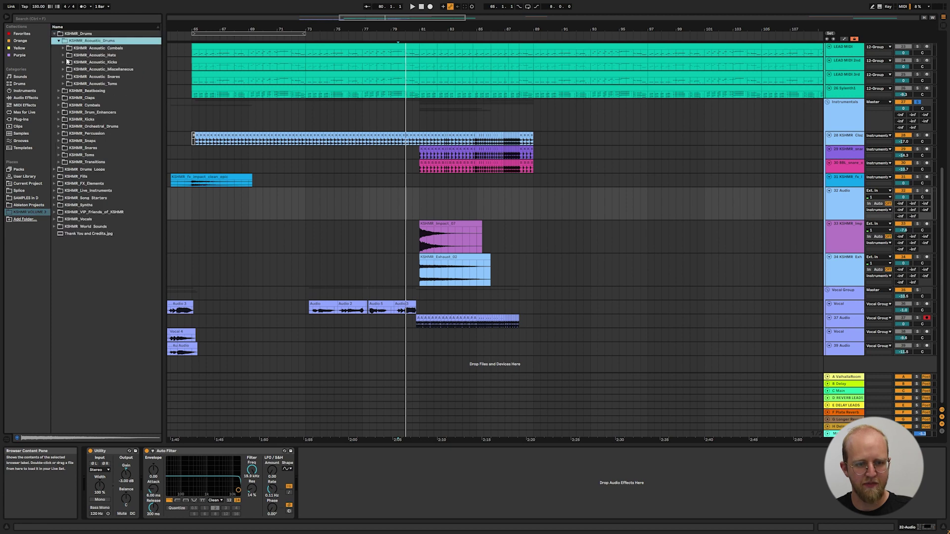
left_click(63, 63)
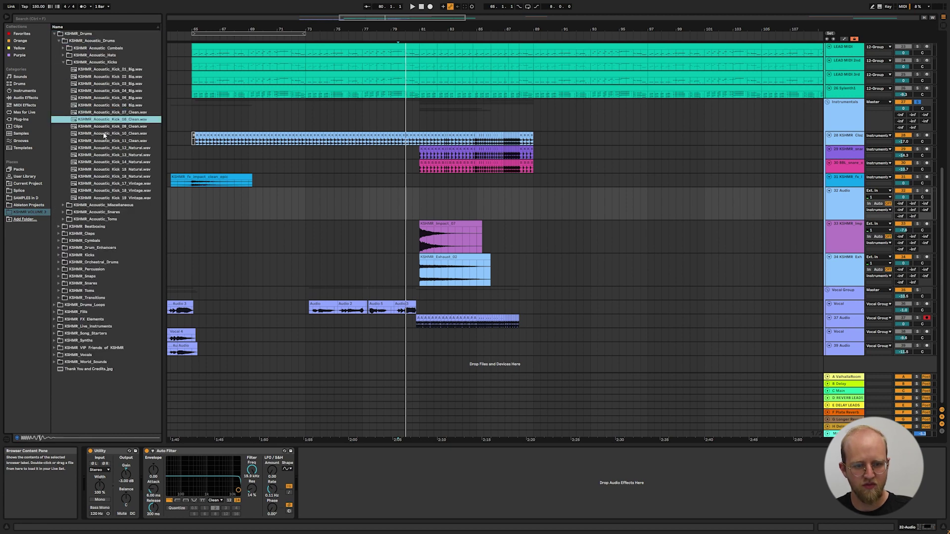
left_click(104, 140)
left_click(97, 128)
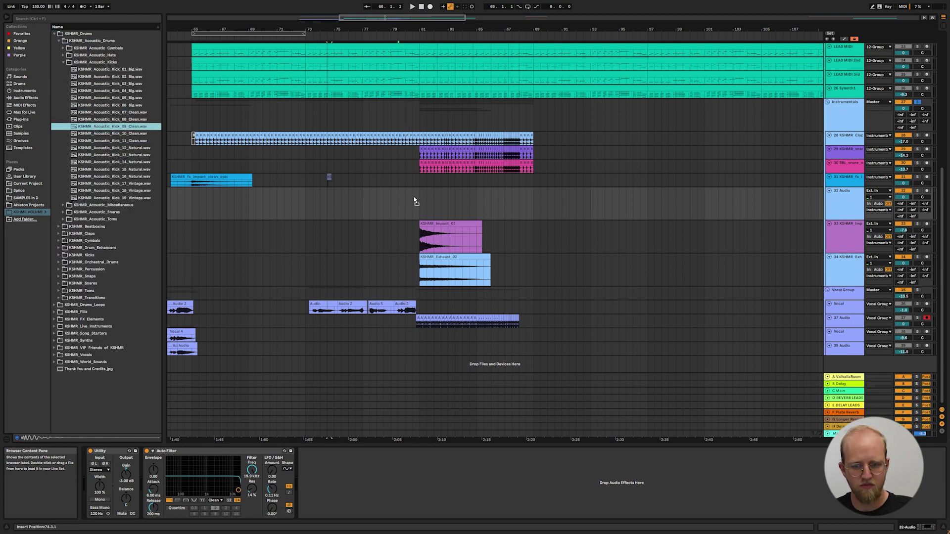
left_click_drag(420, 204, 421, 205)
Step: Duplicate the acoustic kick on every beat from bar 81 and play the pattern
scroll(420, 205, "up", 5)
key("ctrl+d")
key("ctrl+d")
key("ctrl+d")
key("ctrl+d")
key("ctrl+d")
key("ctrl+d")
key("ctrl+d")
key("ctrl+d")
key("ctrl+d")
key("ctrl+d")
key("ctrl+d")
key("ctrl+d")
key("ctrl+d")
key("ctrl+d")
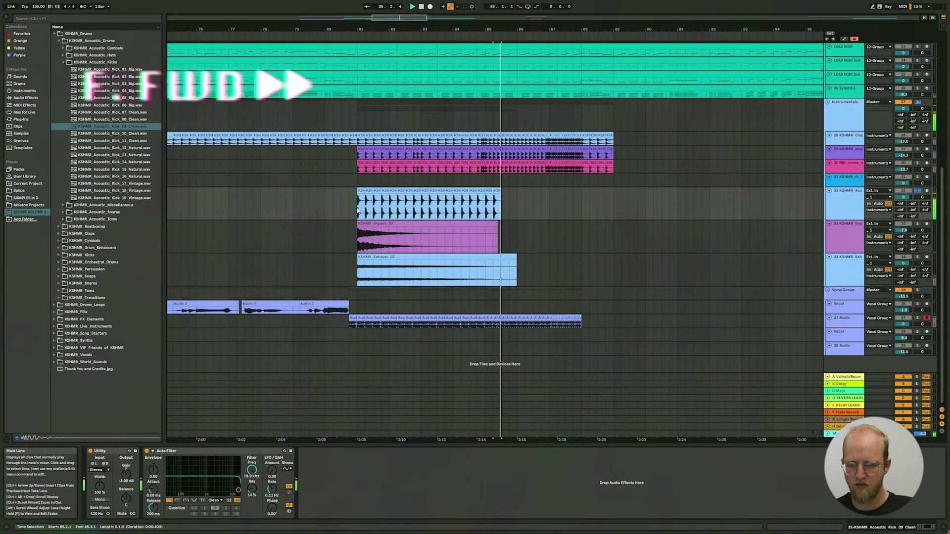
left_click(357, 210)
key("space")
key("space")
Step: Continue the acoustic kicks with shorter, faster repeats from around bar 86 and check the playback
key("s")
left_click_drag(485, 210, 500, 210)
key("ctrl+d")
key("ctrl+d")
key("ctrl+d")
key("ctrl+d")
scroll(540, 214, "up", 5)
key("space")
Step: Shorten the last kick clip again and repeat it rapidly until the roll reaches bar 88
left_click_drag(604, 216, 593, 216)
key("ctrl+d")
key("ctrl+d")
key("ctrl+d")
key("ctrl+d")
key("ctrl+d")
key("ctrl+d")
key("ctrl+d")
key("ctrl+d")
scroll(590, 213, "down", 4)
key("ctrl+d")
key("ctrl+d")
key("ctrl+d")
key("ctrl+d")
key("ctrl+d")
key("ctrl+d")
Step: Play the build-up and add a breakpoint around beat 87.3 to the Instrumentals group's EQ Eight 1 Frequency A automation
key("a")
left_click(559, 146)
left_click_drag(844, 158, 844, 187)
left_click(431, 163)
key("space")
left_click(625, 173)
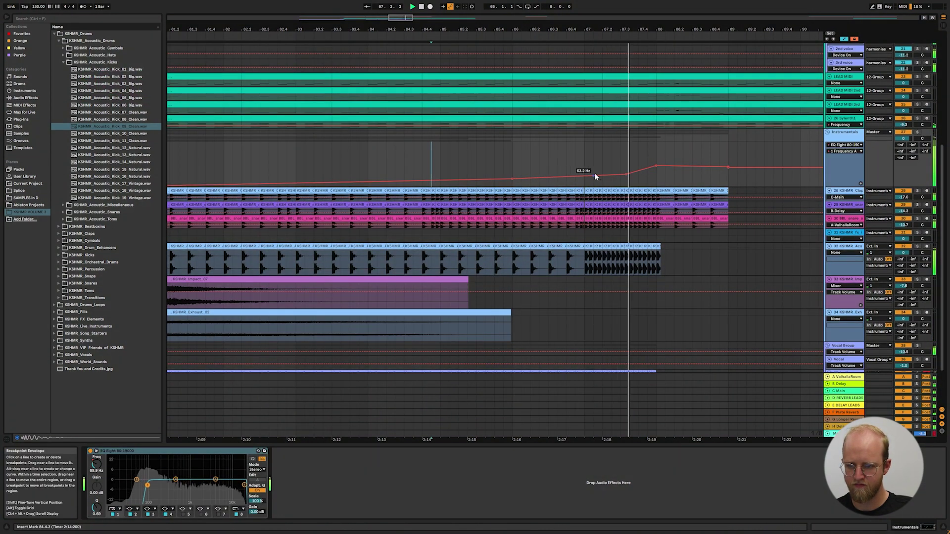
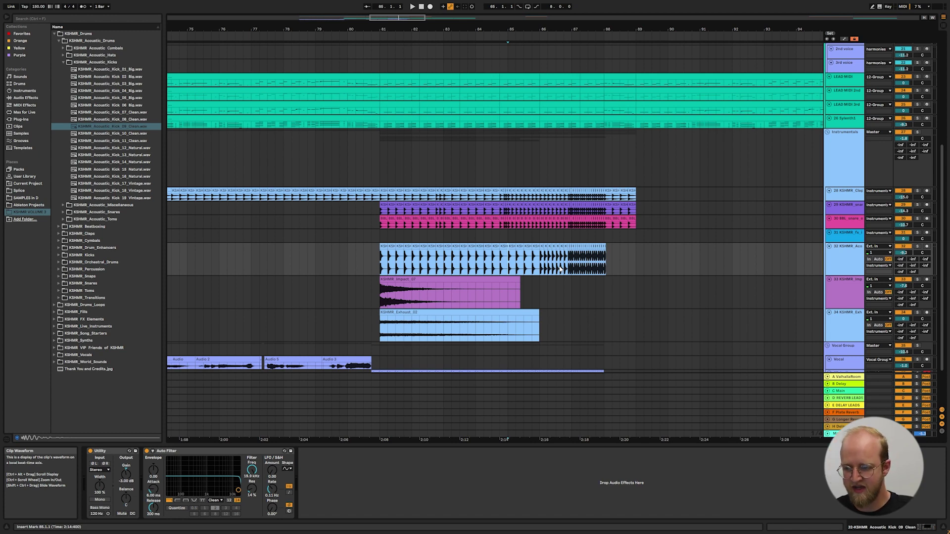
Step: Add Auto Filter to the Instrumentals group and automate its Frequency to fall from 86.4.1 to bar 89
left_click(523, 163)
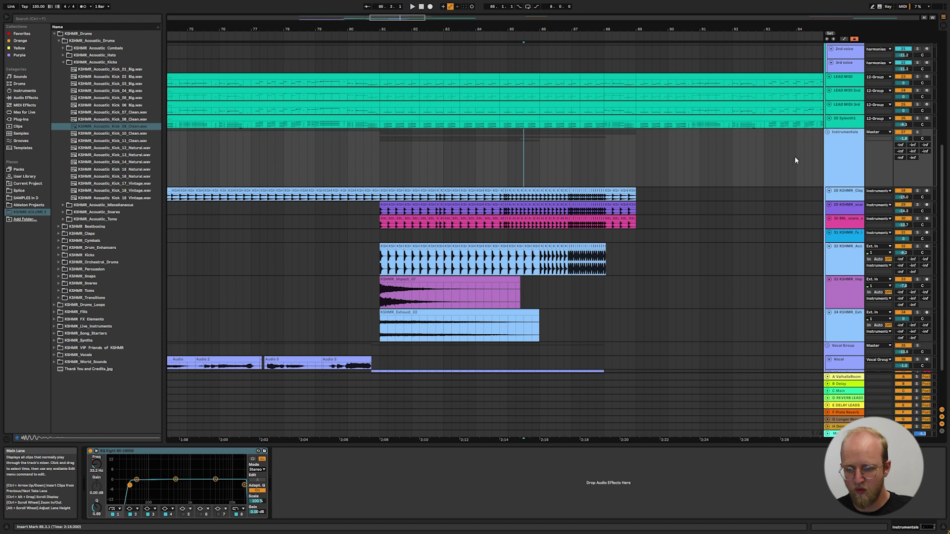
left_click(22, 33)
left_click_drag(74, 33, 350, 466)
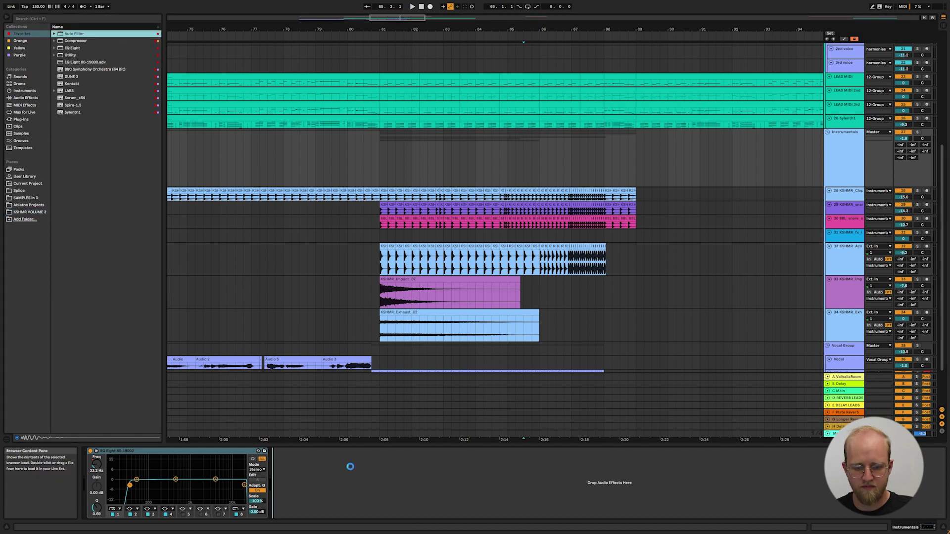
key("space")
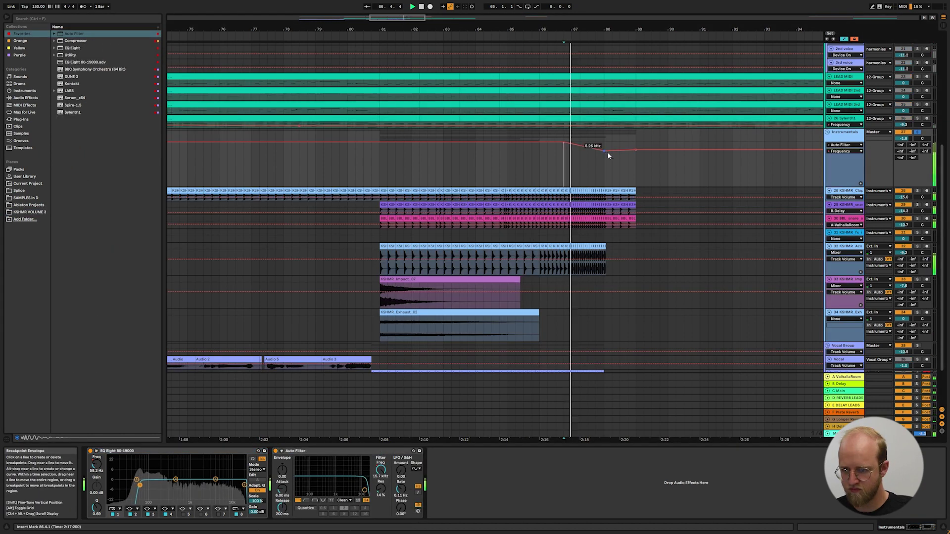
left_click_drag(635, 151, 635, 155)
key("a")
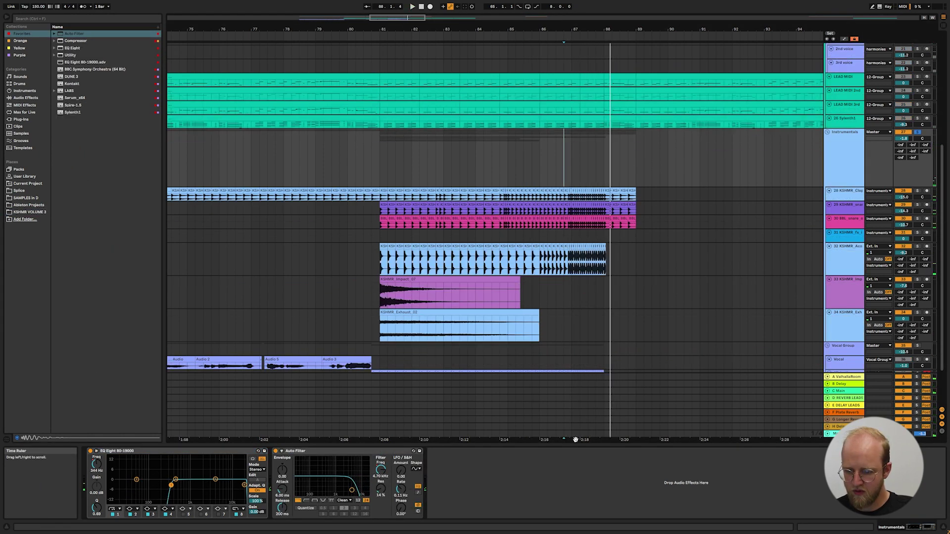
key("space")
Step: Add a Utility device at the end of the Master track's device chain
left_click(578, 434)
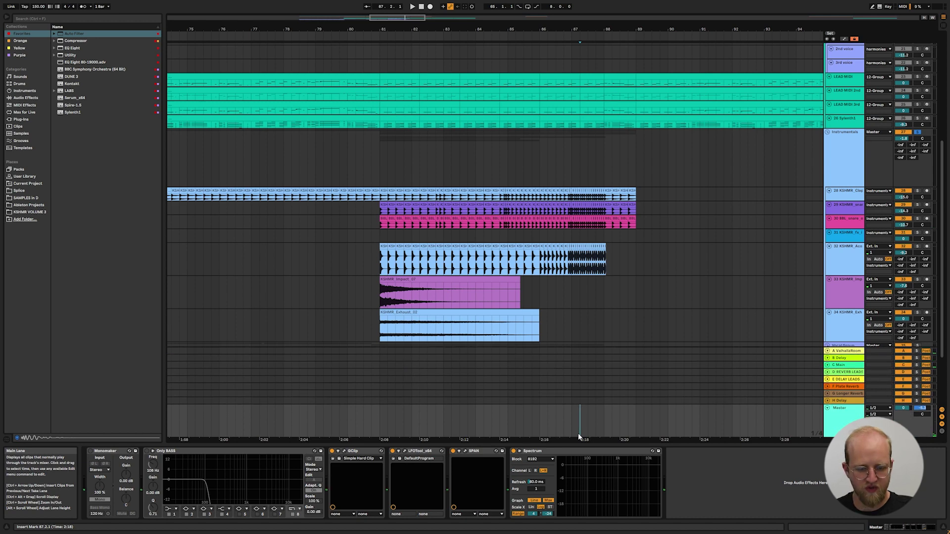
left_click(21, 48)
left_click(25, 57)
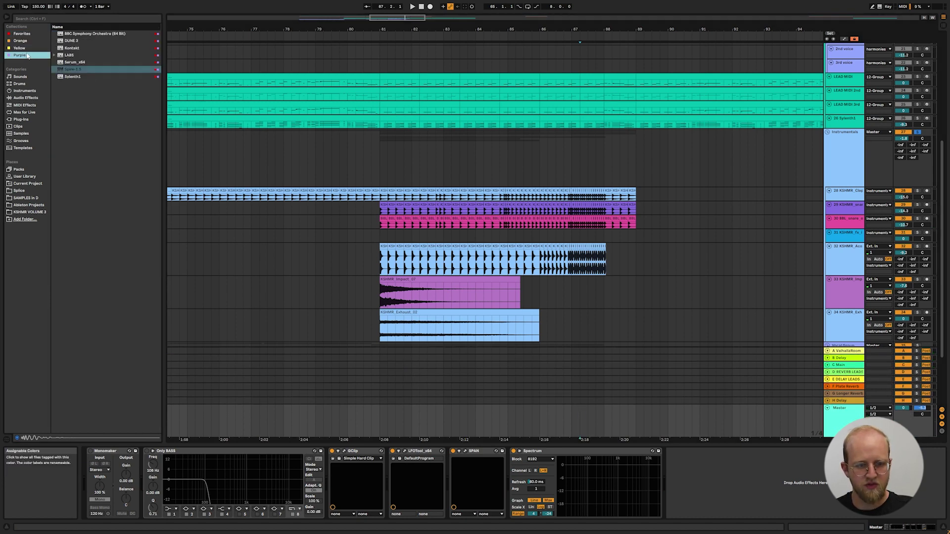
left_click(21, 48)
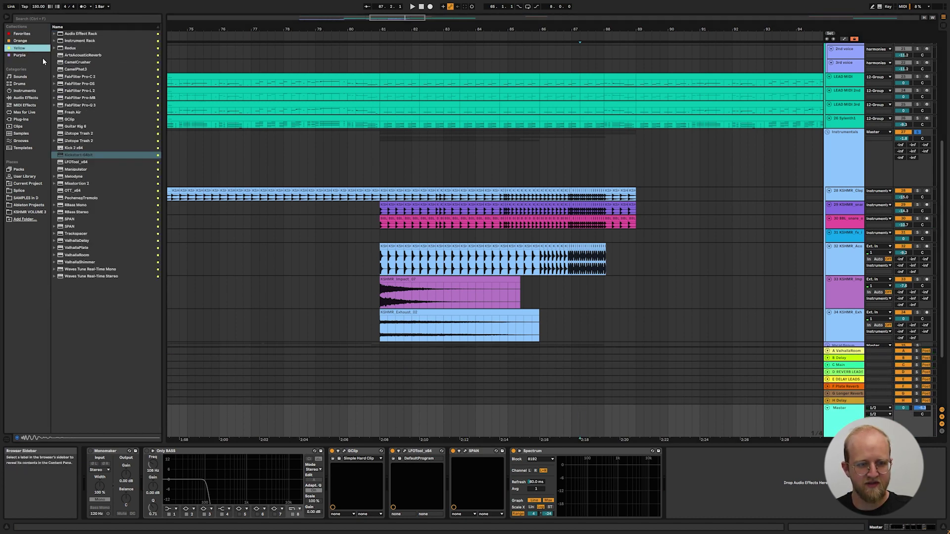
left_click(22, 33)
left_click_drag(477, 427, 815, 423)
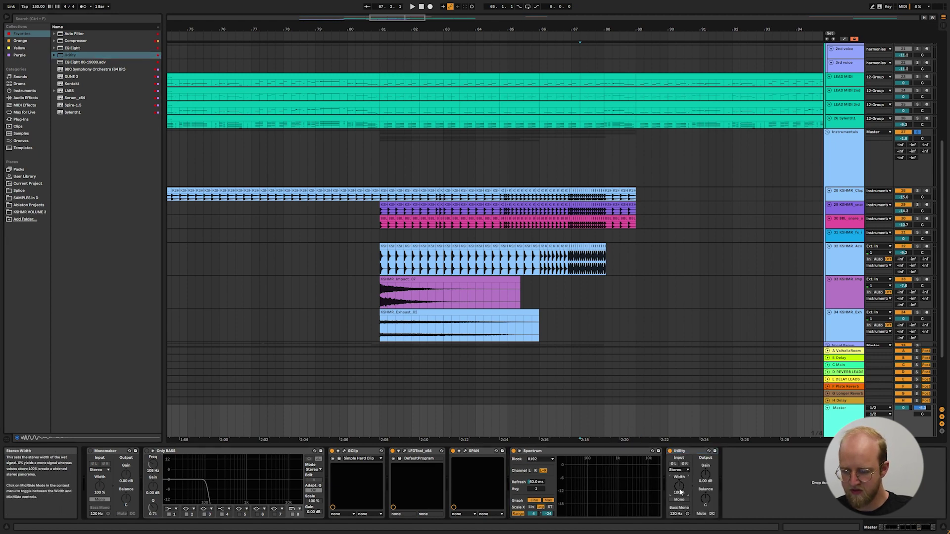
Step: Automate the Master track Utility's Width with breakpoints at bars 81 and 89
key("a")
left_click(379, 425)
key("space")
key("space")
key("space")
left_click_drag(636, 425, 636, 427)
Step: Play the build-up from bar 87, unsolo the Instrumentals group and play again from bar 86
left_click(572, 417)
key("space")
key("space")
left_click(917, 132)
left_click(540, 417)
key("space")
key("space")
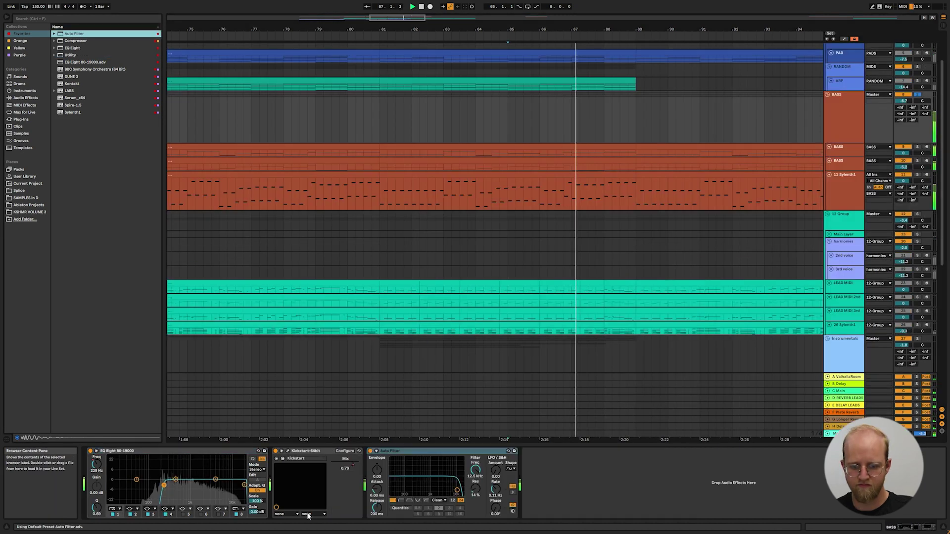
Step: Automate the BASS group's Auto Filter Frequency to fall from bar 81 to bar 89, raising the slope around bar 87
key("space")
key("space")
key("a")
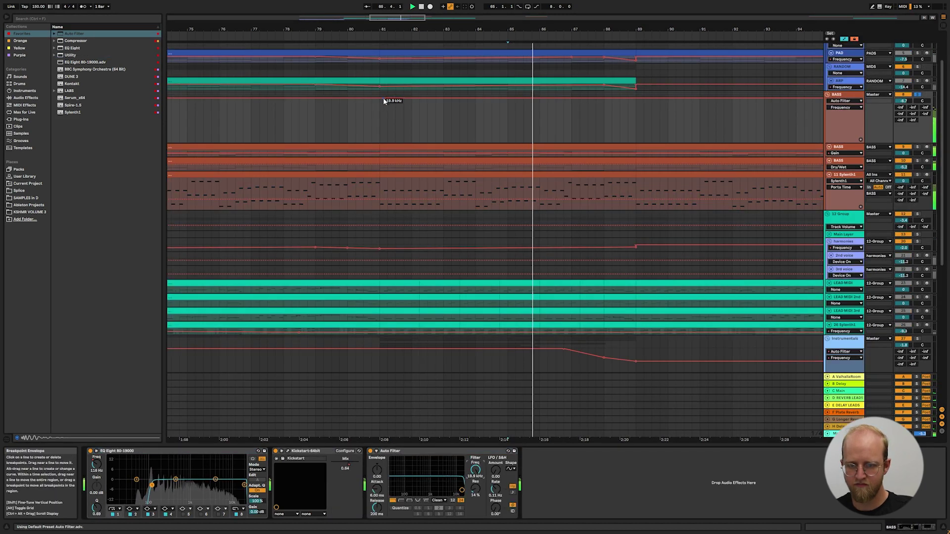
left_click_drag(636, 98, 636, 114)
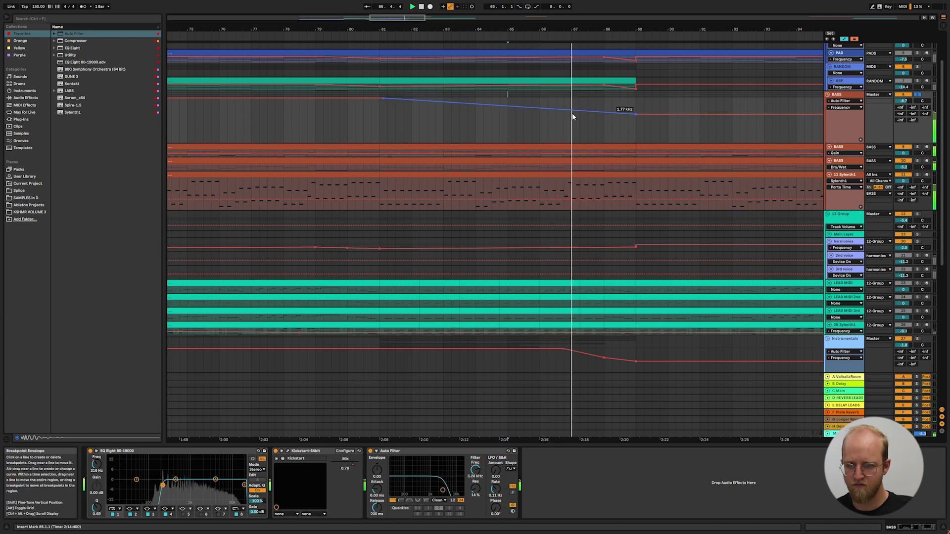
left_click_drag(571, 110, 571, 104)
left_click_drag(636, 115, 635, 117)
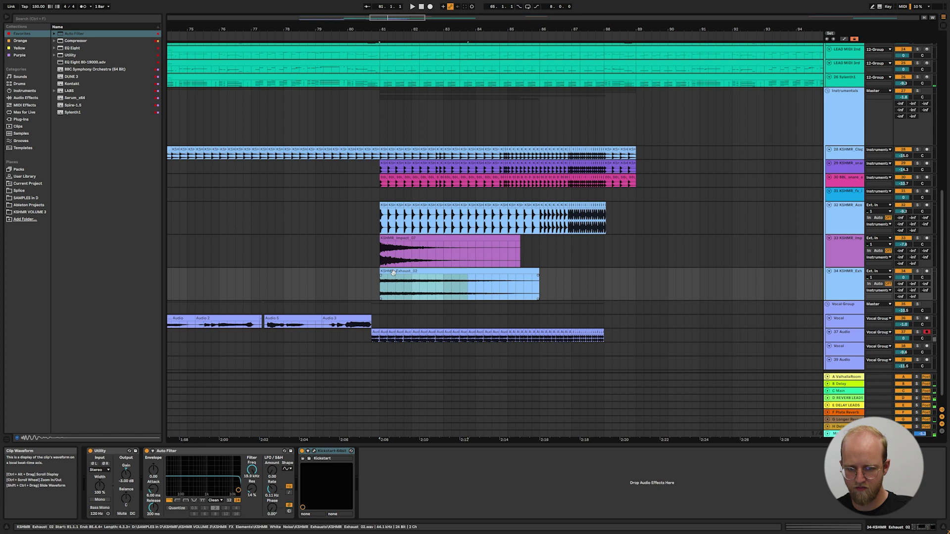
Step: Duplicate the KSHMR_Exhaust_02 clip with the copy reversed and ending at bar 88, and extend the first clip towards it
left_click_drag(407, 271, 527, 271)
key("shift+Tab")
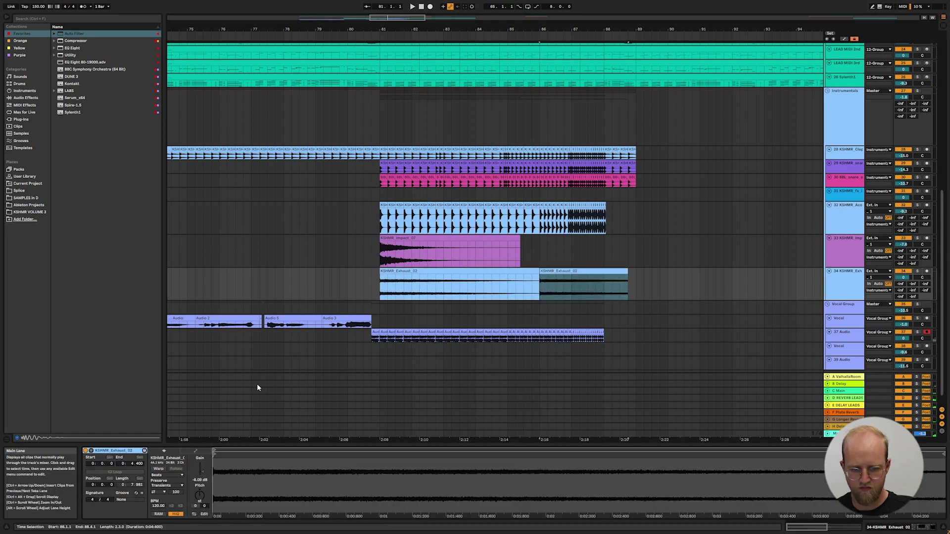
left_click(194, 514)
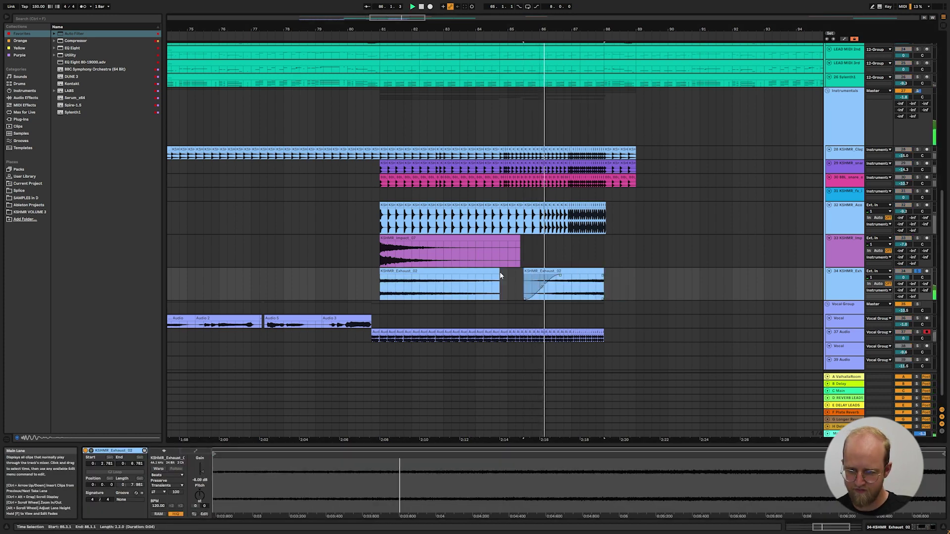
left_click_drag(500, 271, 519, 271)
Step: Insert a Serum MIDI track below the empty audio tracks with a clip from bar 81 to 89 holding a long G3 note
scroll(519, 271, "down", 1)
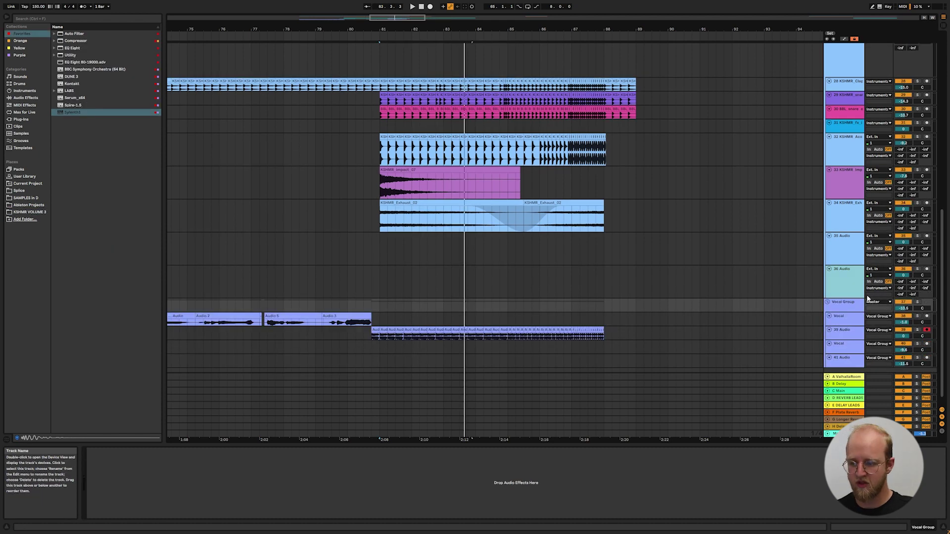
left_click(851, 285)
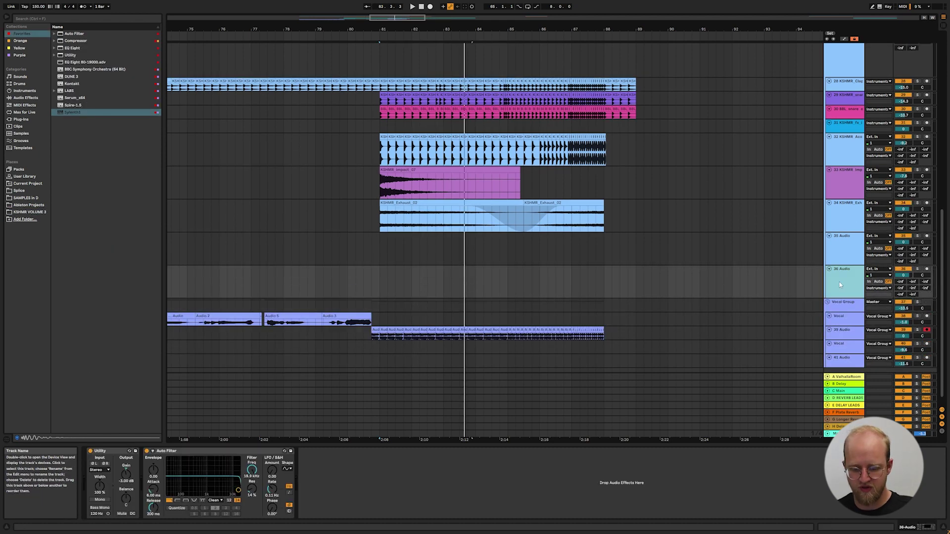
key("ctrl+shift+t")
left_click(636, 319, "shift")
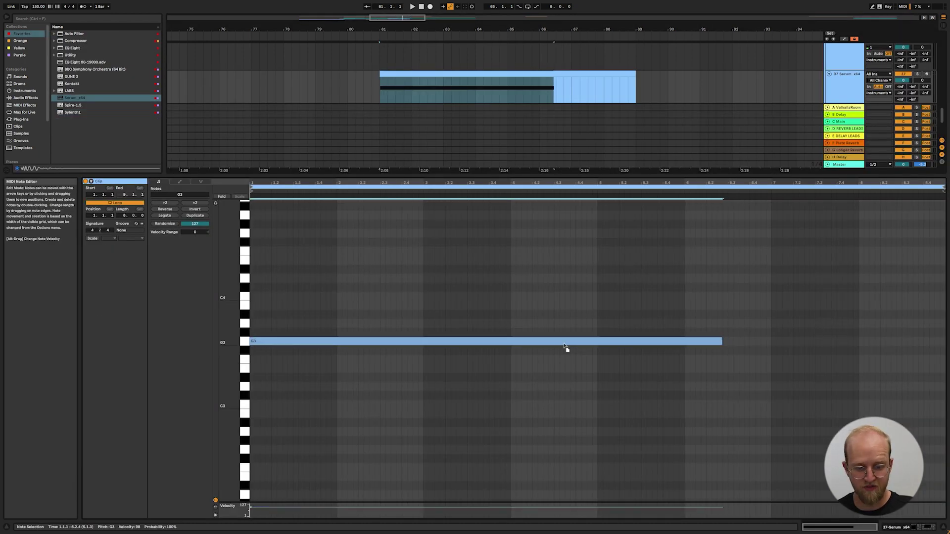
Step: Play the sustained Serum note and transpose it down two octaves
key("space")
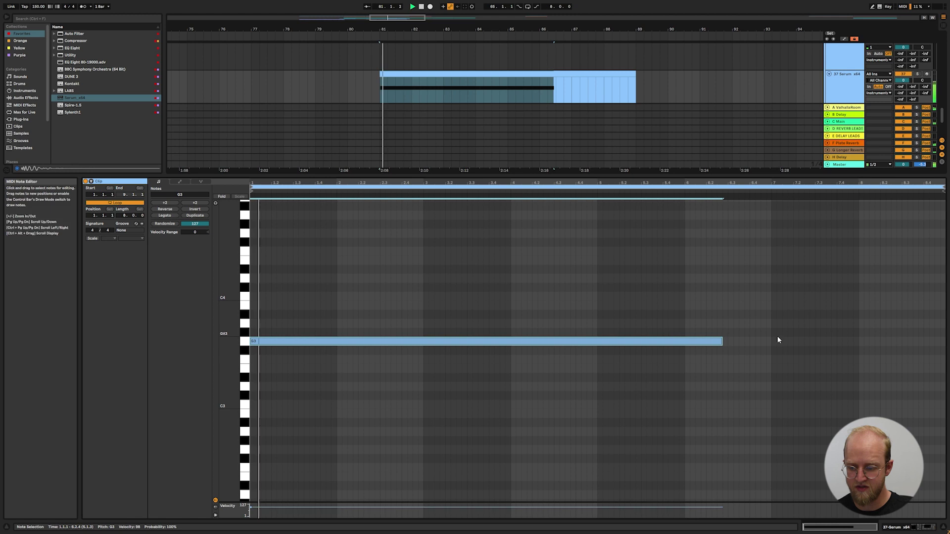
key("shift+Down")
key("shift+Down")
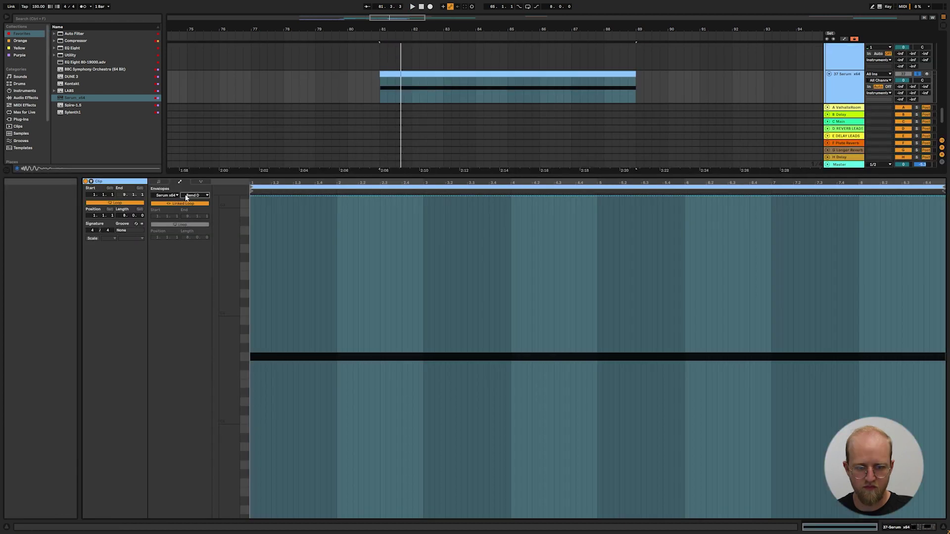
Step: Draw a MIDI Ctrl Pitch Bend envelope in the Serum clip rising from -8192 to 8191 just before clip bar 8
left_click(164, 195)
left_click(177, 201)
left_click(187, 196)
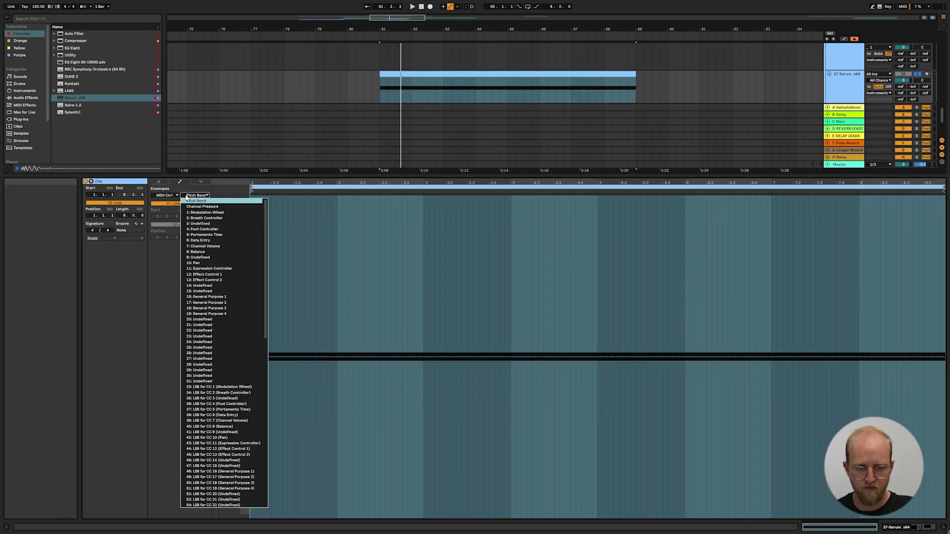
left_click(191, 200)
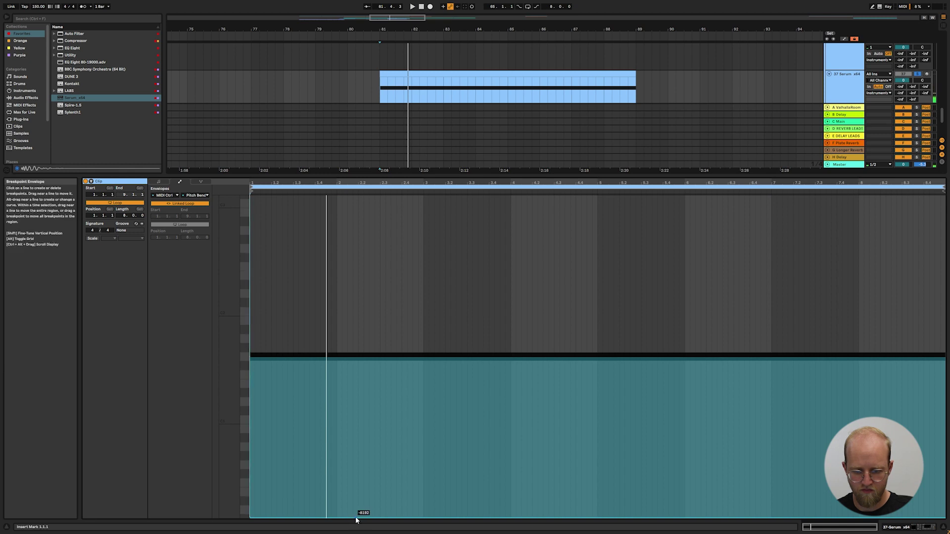
key("space")
left_click_drag(896, 518, 859, 197)
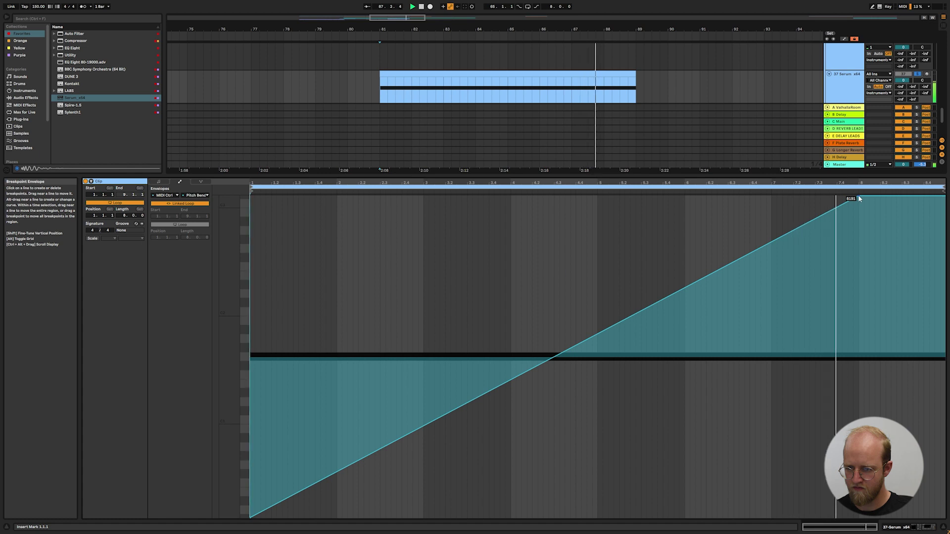
Step: Reshape the Serum clip's Pitch Bend envelope to peak at clip bar 7 with a slight dip at bar 8, and play it
left_click(203, 181)
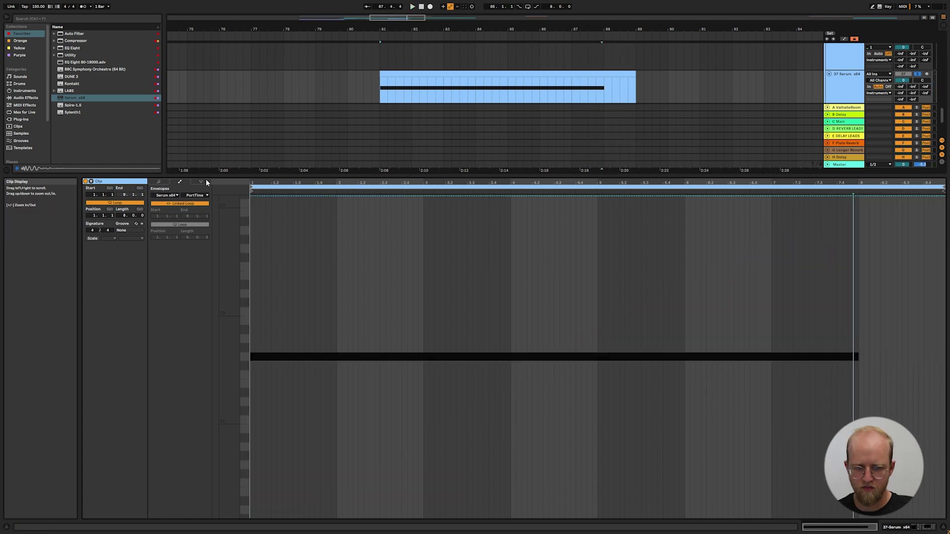
left_click(180, 182)
left_click(175, 195)
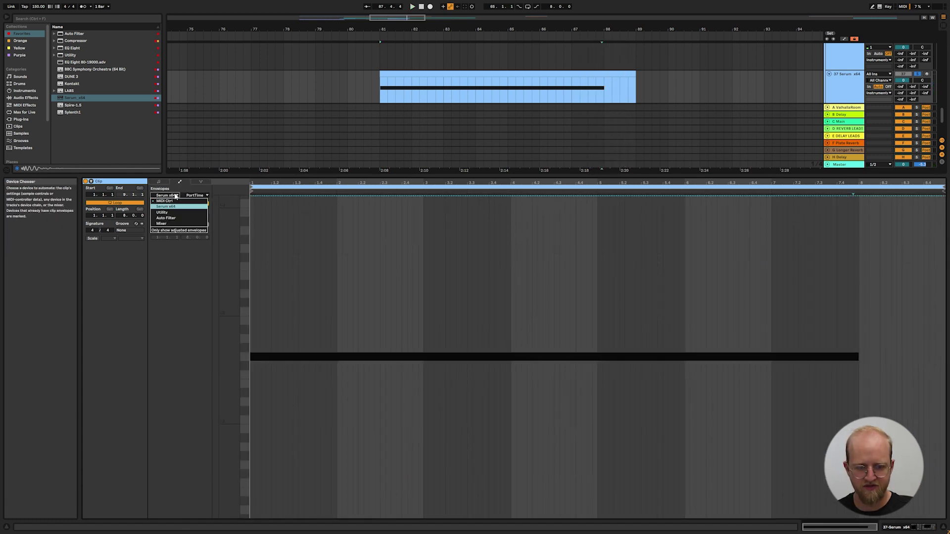
left_click(186, 199)
left_click(768, 224)
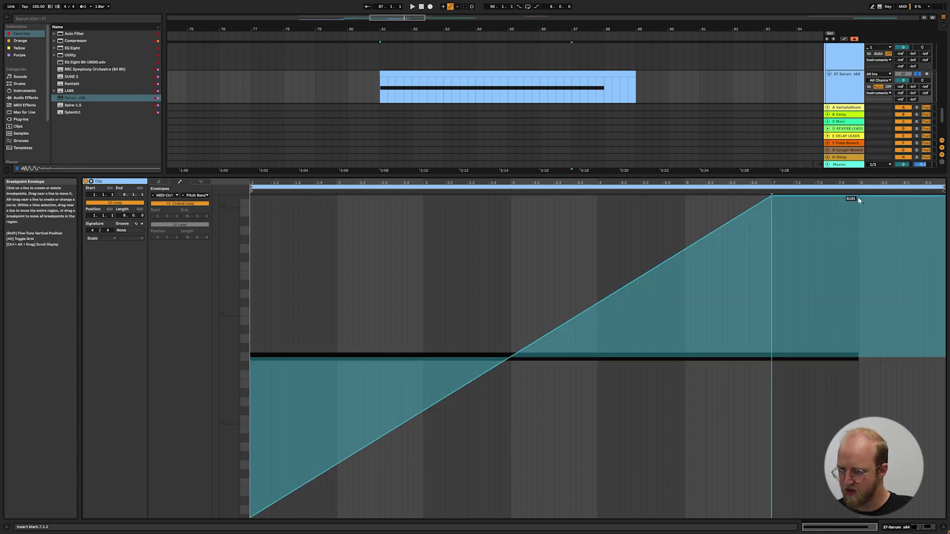
key("space")
left_click_drag(859, 196, 859, 199)
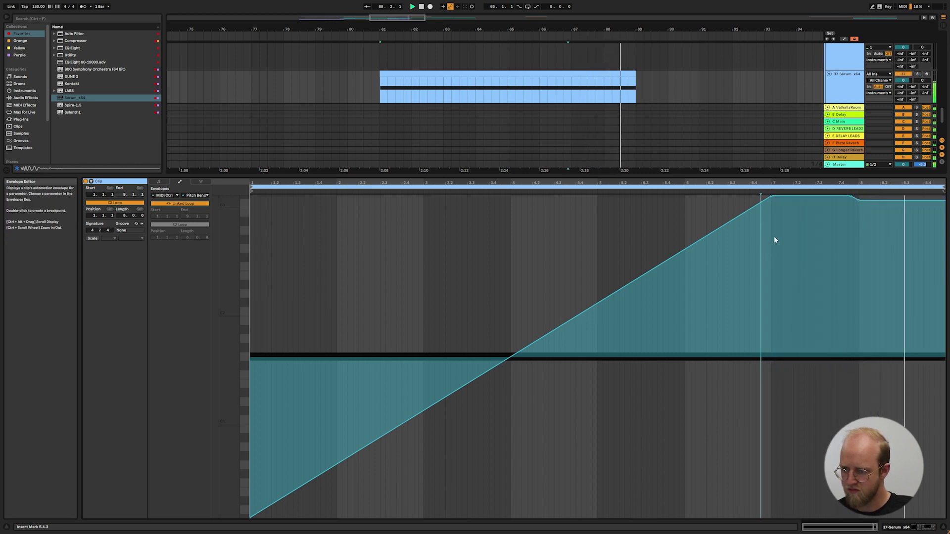
key("space")
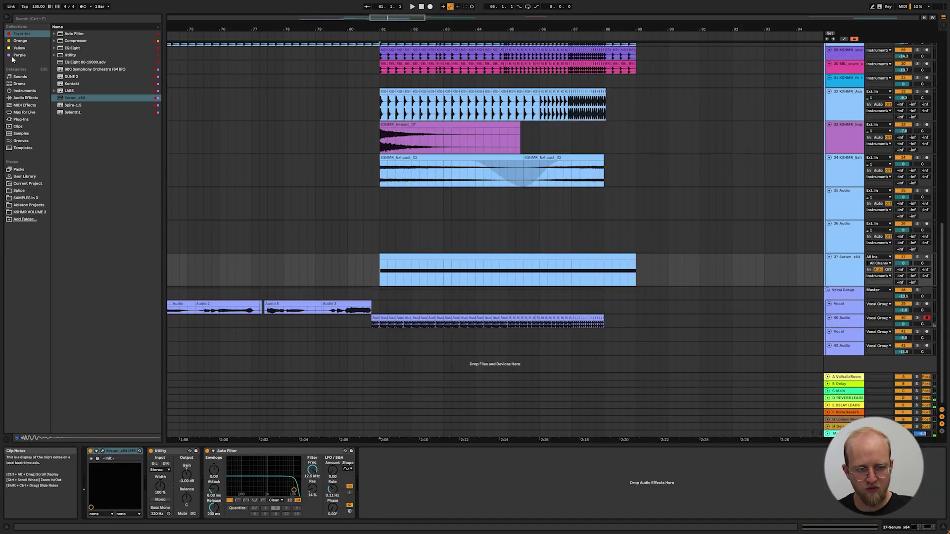
Step: Load Kickstart on the Serum riser track and play it from bar 81
left_click(18, 48)
double_click(69, 156)
key("space")
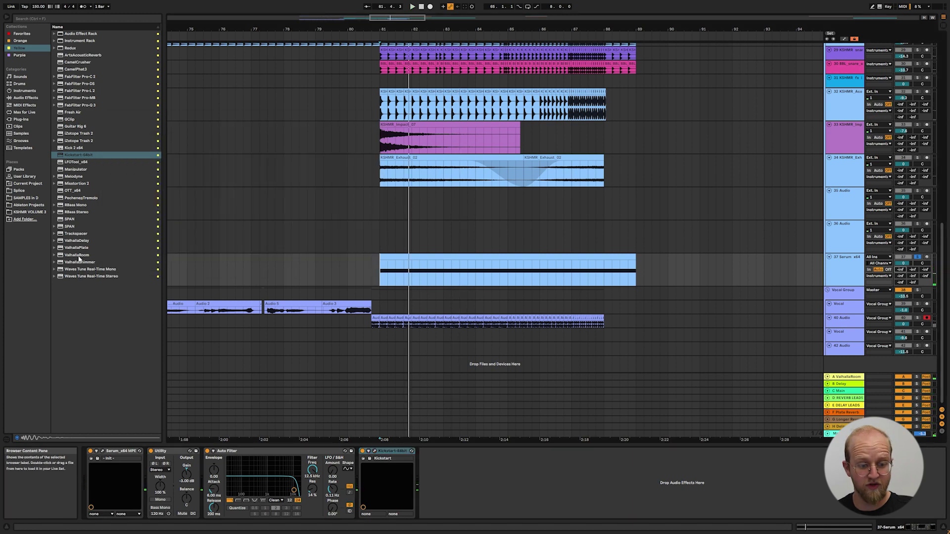
Step: Load ValhallaRoom on the Serum riser track, set its Mix to 17.5% and automate the mix rising from bar 81 to bar 87
double_click(77, 255)
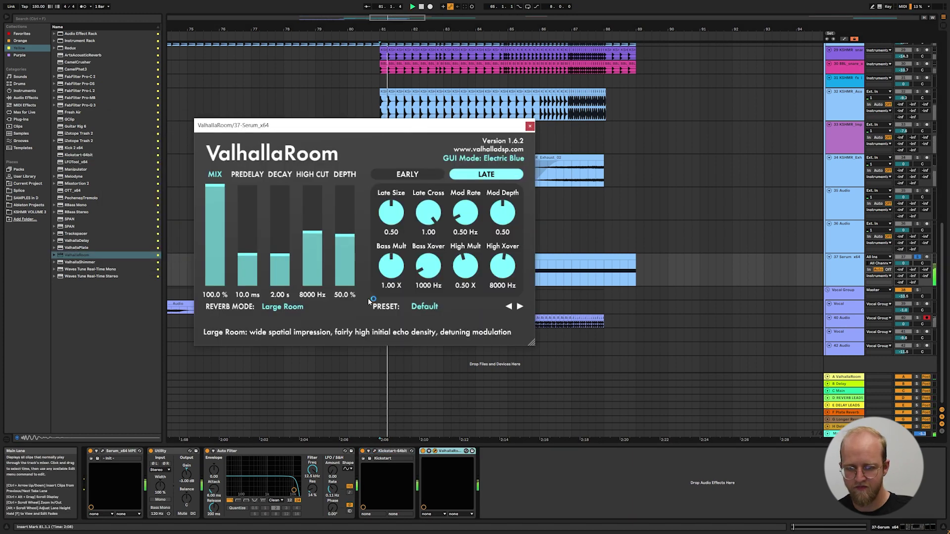
left_click_drag(215, 188, 217, 221)
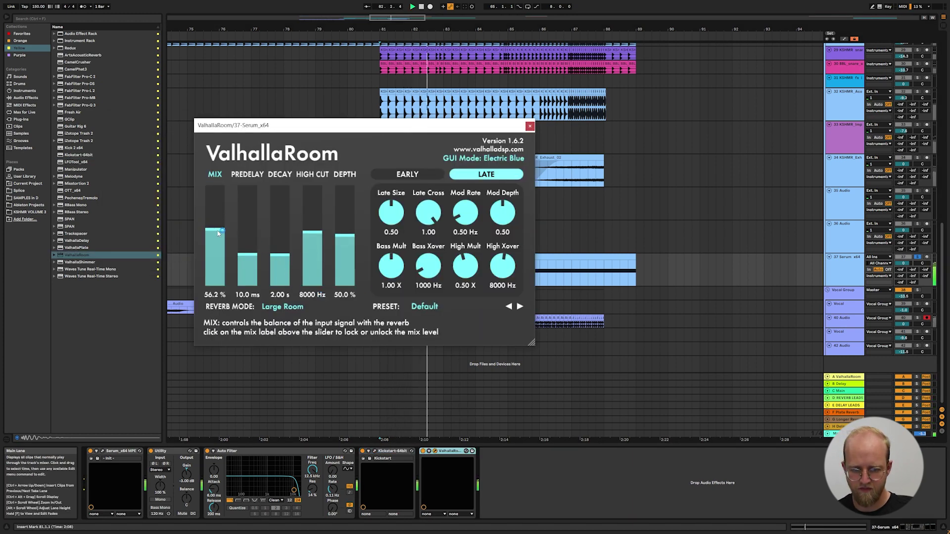
left_click_drag(242, 126, 637, 337)
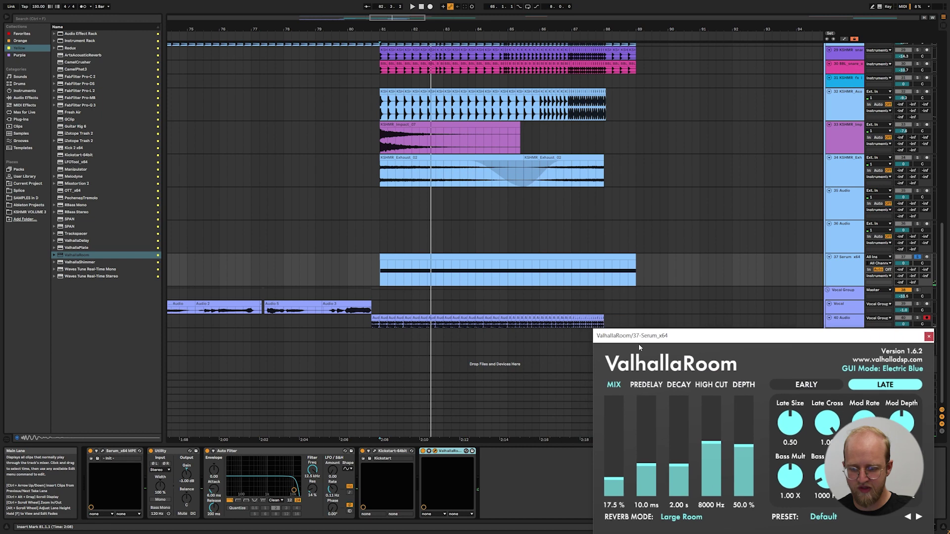
key("a")
left_click_drag(546, 282, 572, 259)
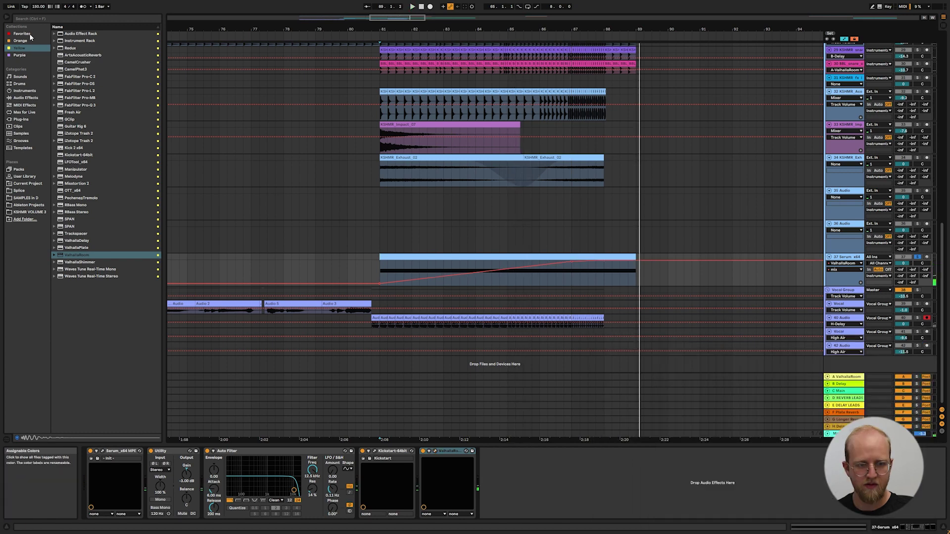
Step: Add the EQ Eight 80-19000 preset to the Serum riser and automate its 1 Frequency A rising from bar 81 to about bar 87
left_click(29, 34)
double_click(74, 62)
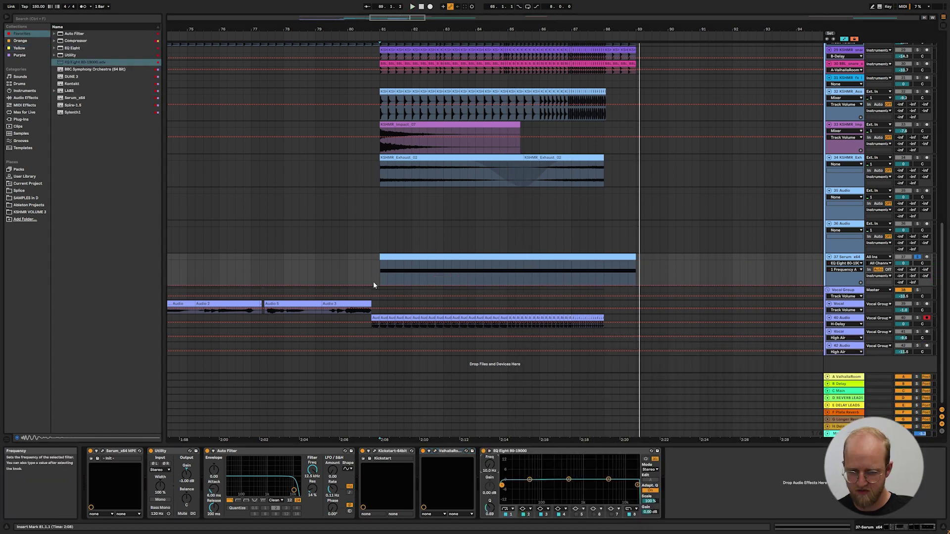
left_click(499, 268)
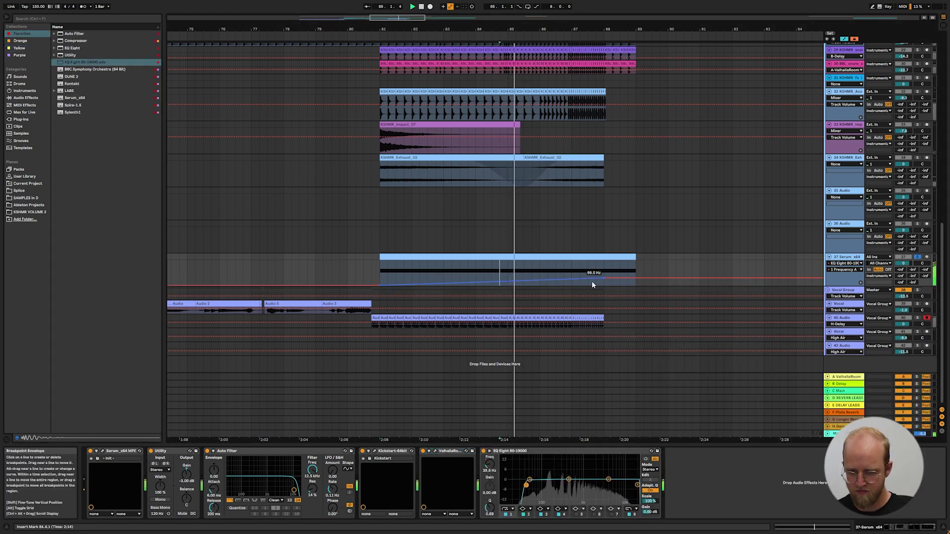
left_click_drag(602, 277, 571, 271)
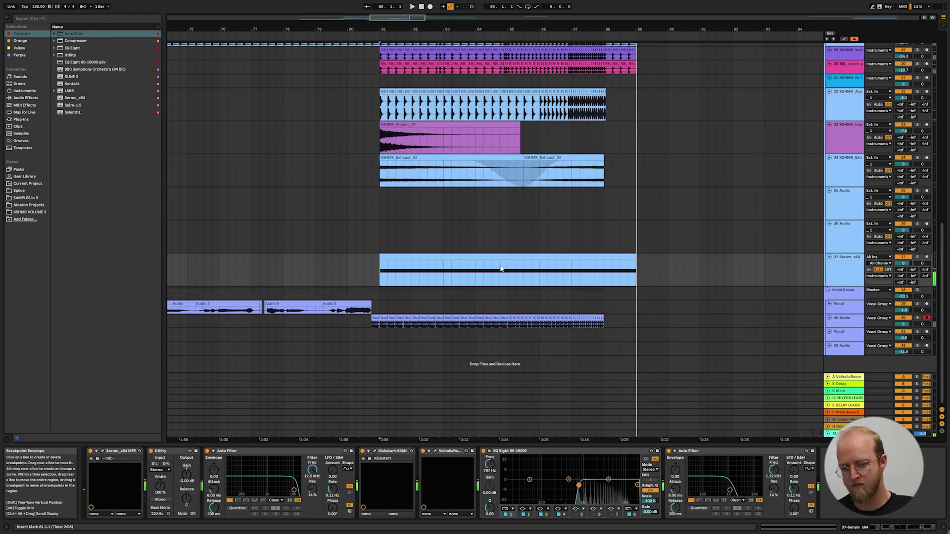
Step: Play the build-up and lower the Serum riser track's volume to -2.0 dB
key("space")
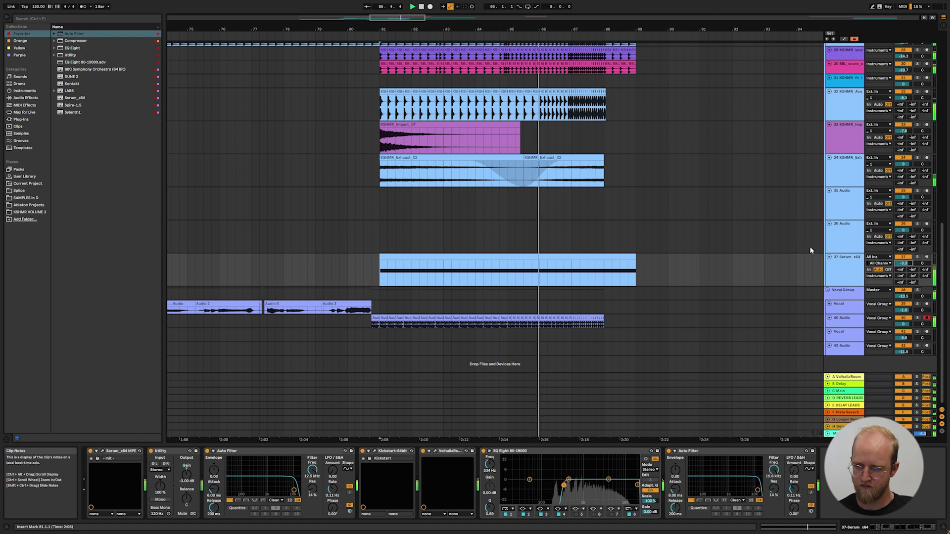
left_click_drag(902, 263, 903, 257)
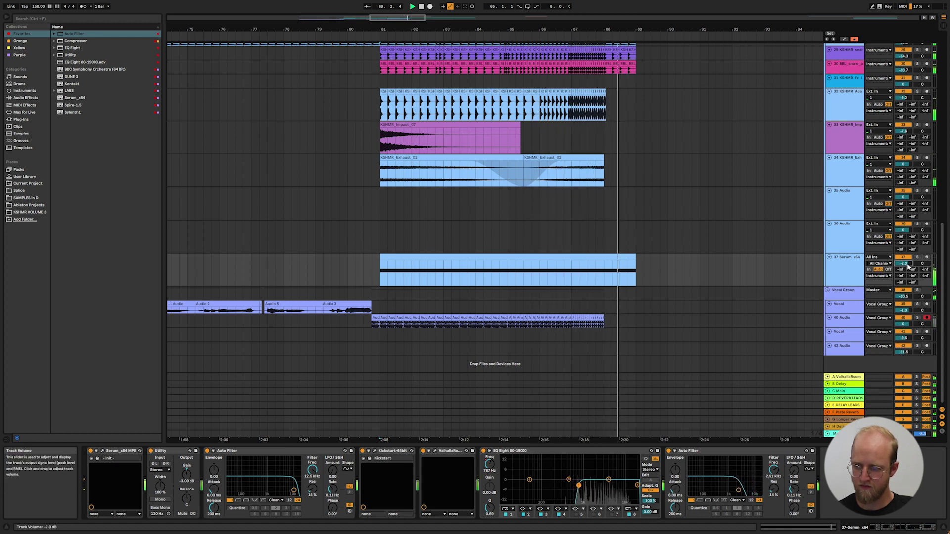
scroll(610, 271, "down", 3)
key("space")
Step: Set the warp mode of the four vocal clips before bar 81 to Complex Pro
left_click(394, 310)
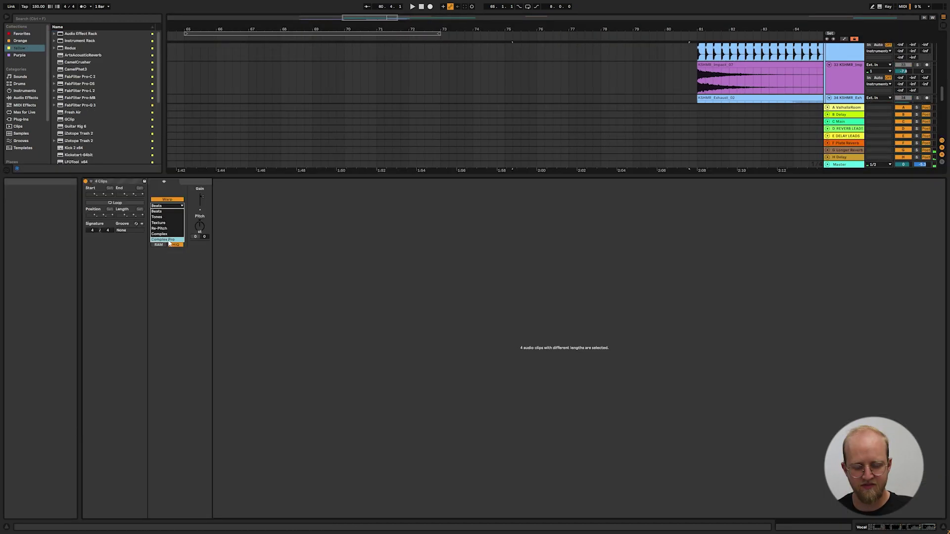
left_click(186, 233)
left_click_drag(170, 216, 203, 245)
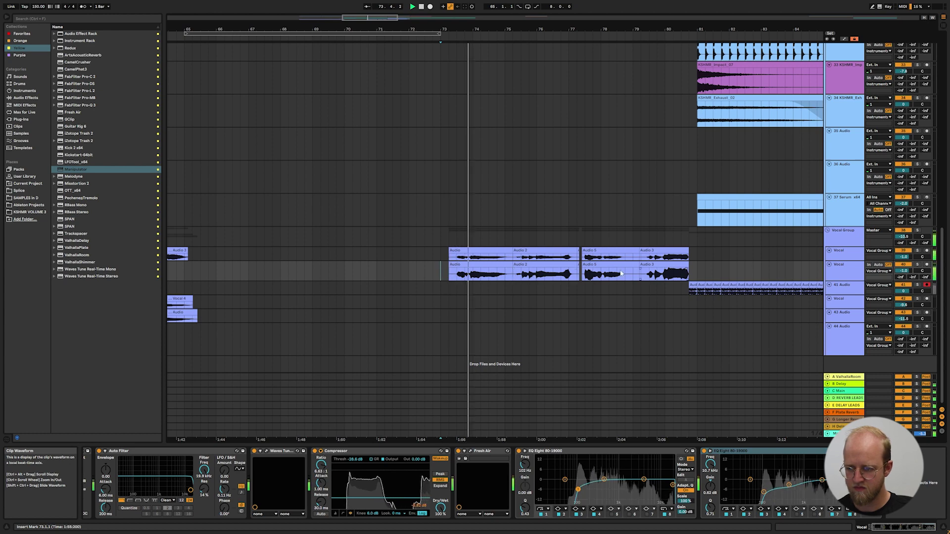
Step: Move the first sung clip on the third vocal track one beat later to 74.2.1 and play the layered vocals from bar 73
scroll(568, 273, "up", 3)
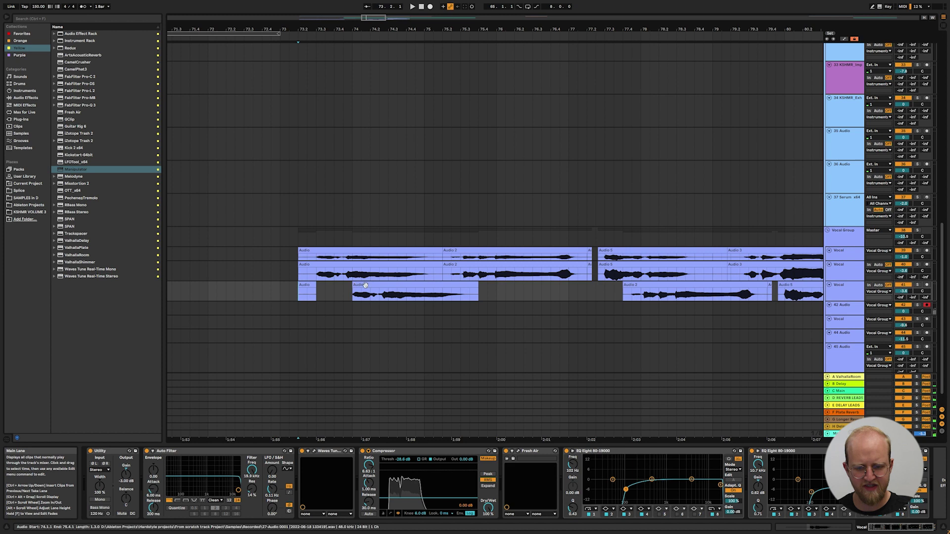
left_click_drag(360, 285, 378, 286)
key("space")
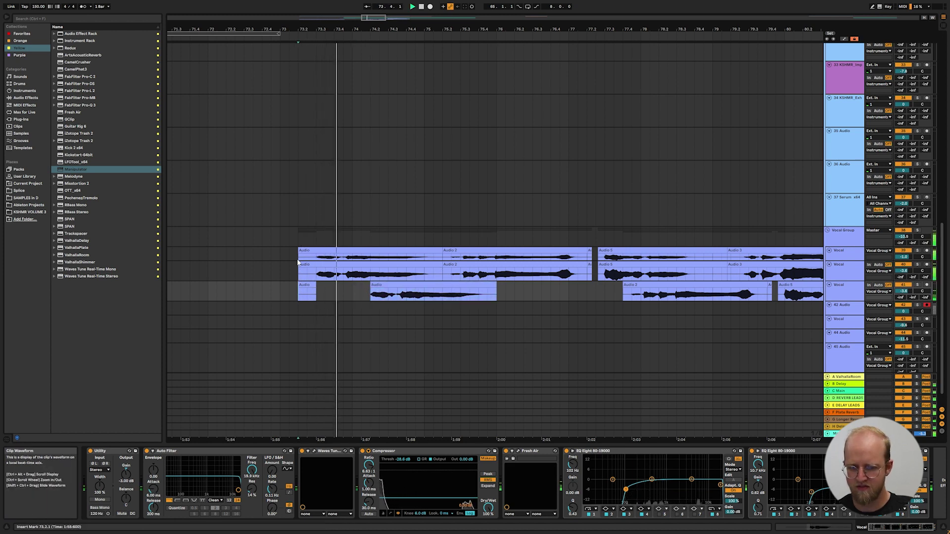
key("space")
left_click(293, 242)
key("space")
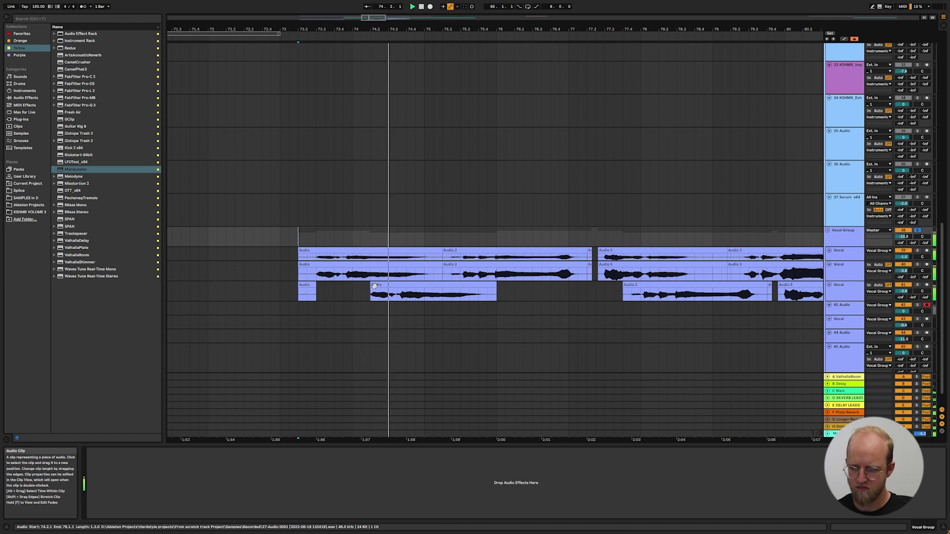
Step: Shift the third vocal track's Audio 2 clip one beat earlier to 76.2.1, play it and shorten its end
scroll(377, 285, "down", 3)
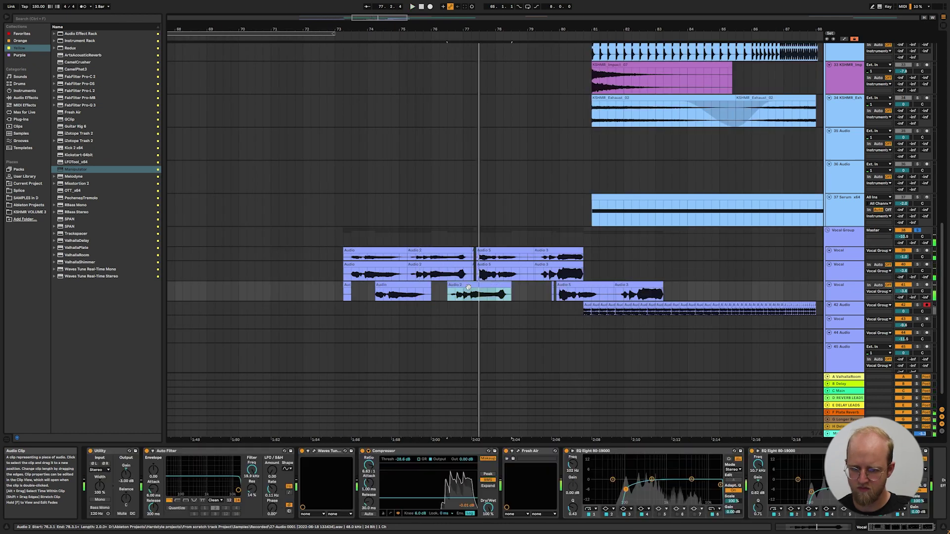
left_click_drag(454, 286, 447, 286)
key("space")
left_click(423, 293)
key("space")
scroll(440, 289, "up", 3)
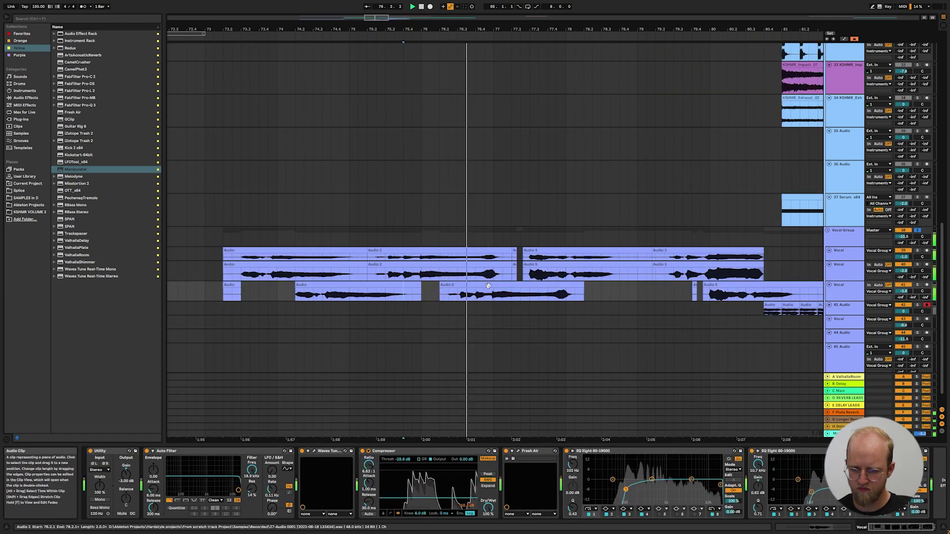
left_click_drag(580, 287, 554, 288)
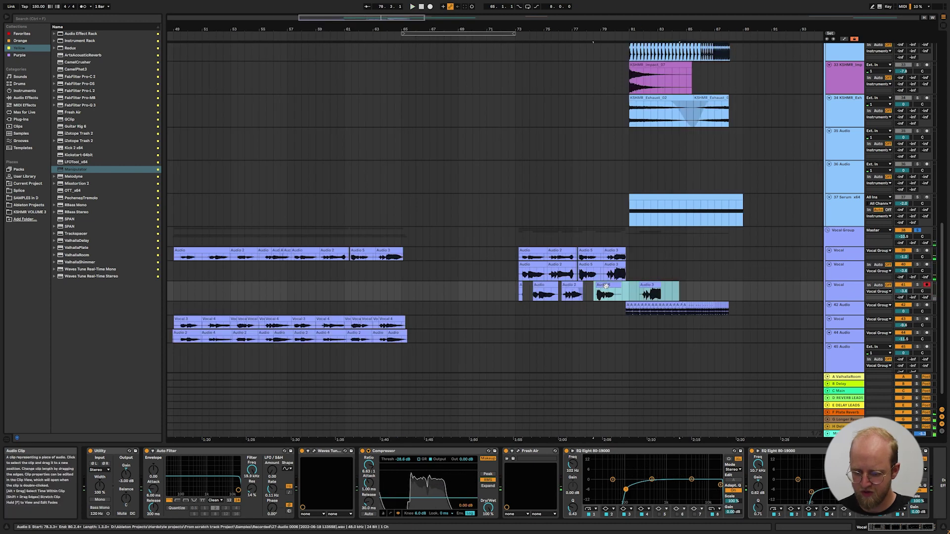
Step: Replace the last clips on the third vocal track with the Audio 2 phrase from track 44 at 78.1.1, and play the vocals
key("Delete")
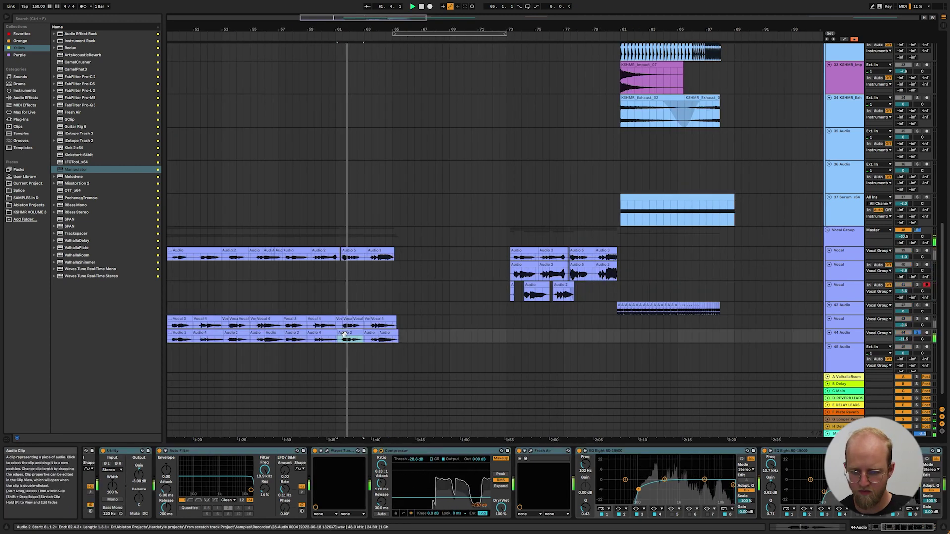
left_click_drag(345, 333, 583, 294)
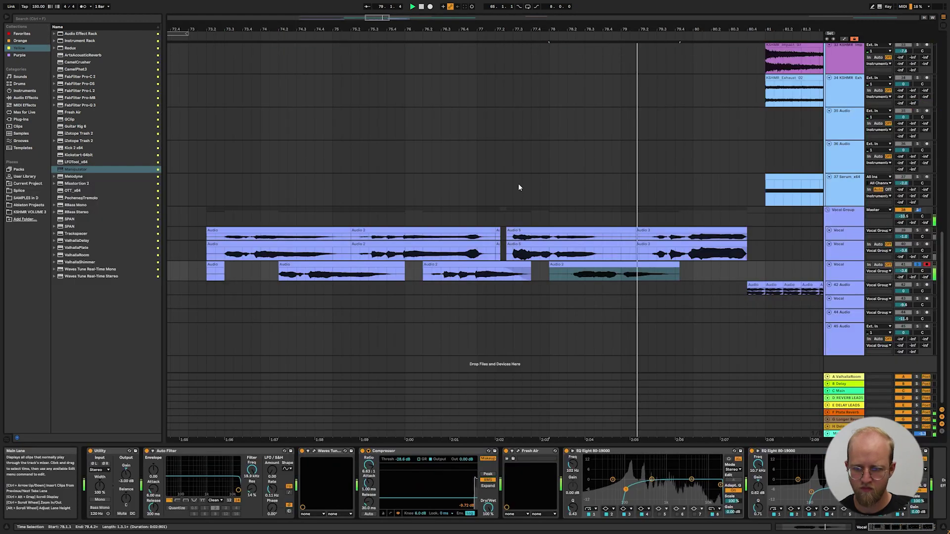
left_click(405, 218)
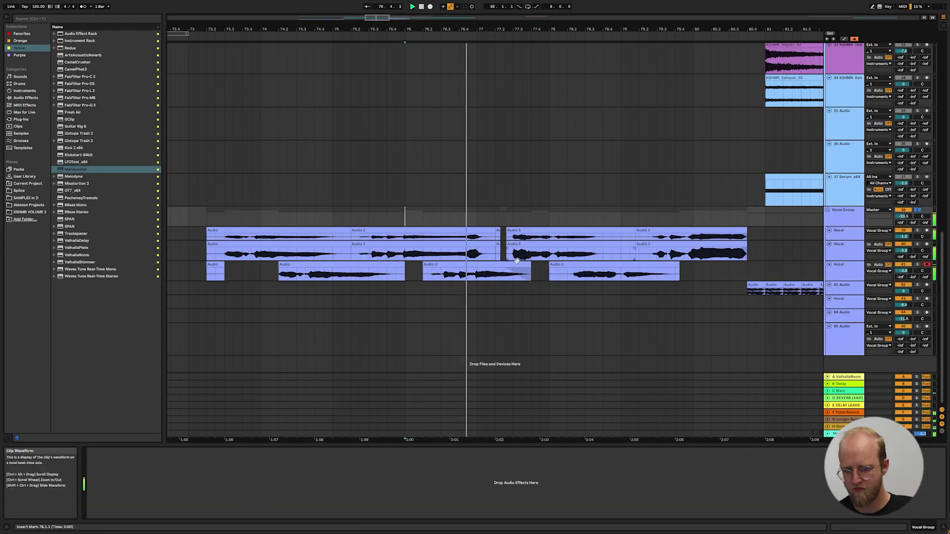
left_click(514, 268)
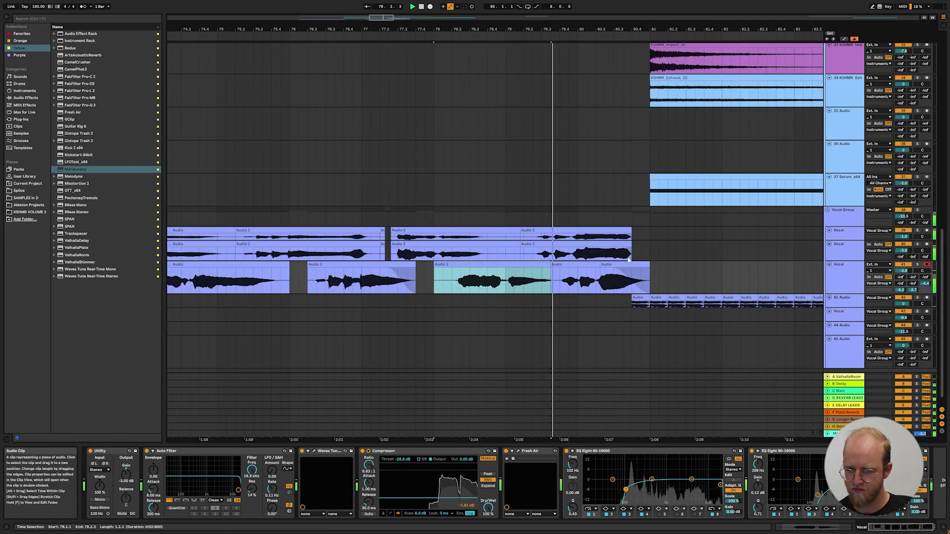
Step: Add Utility Gain automation points on the third vocal track near bars 78 and 81, and lower the last one
key("a")
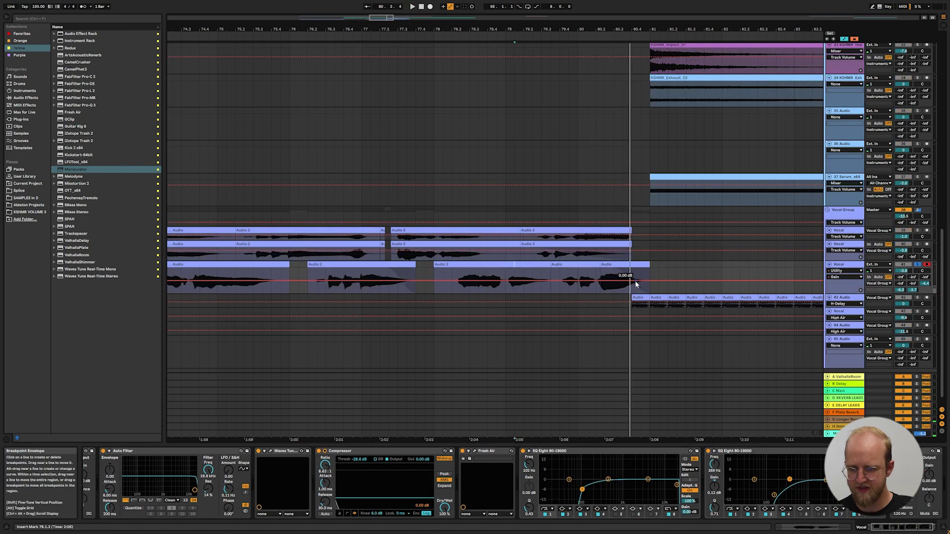
left_click(648, 281)
left_click(458, 280)
left_click_drag(650, 280, 649, 285)
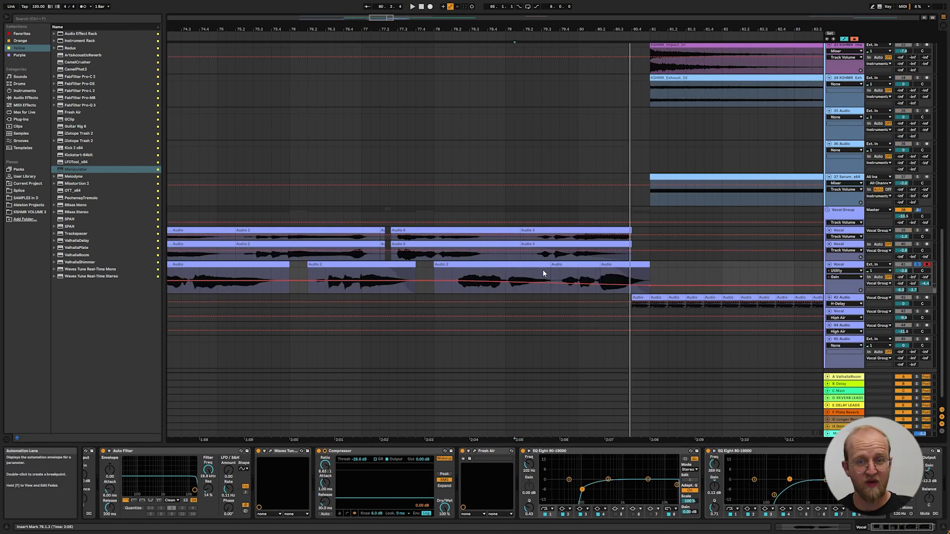